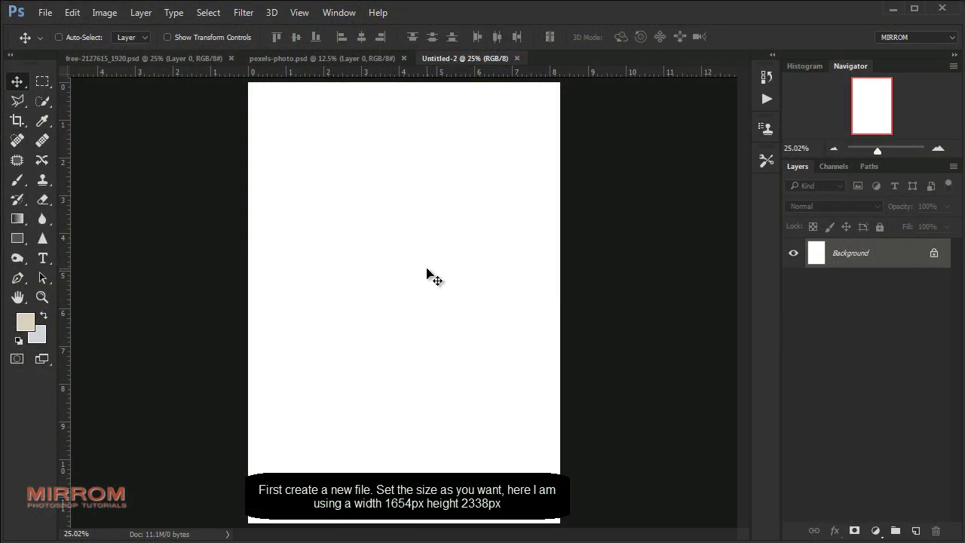
# Check the page's Image Size width and height, then close it without changes
pyautogui.click(110, 16)
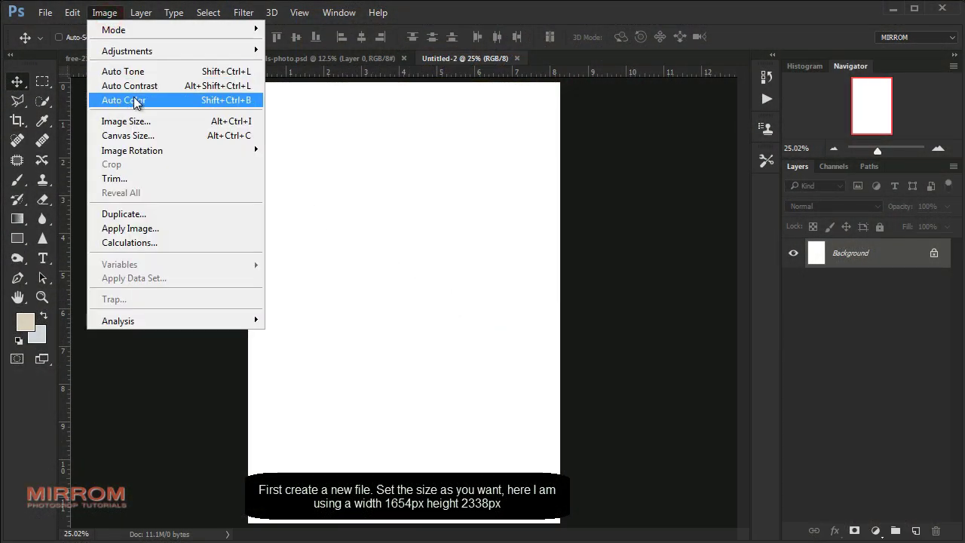
pyautogui.click(123, 121)
pyautogui.click(618, 205)
pyautogui.click(620, 221)
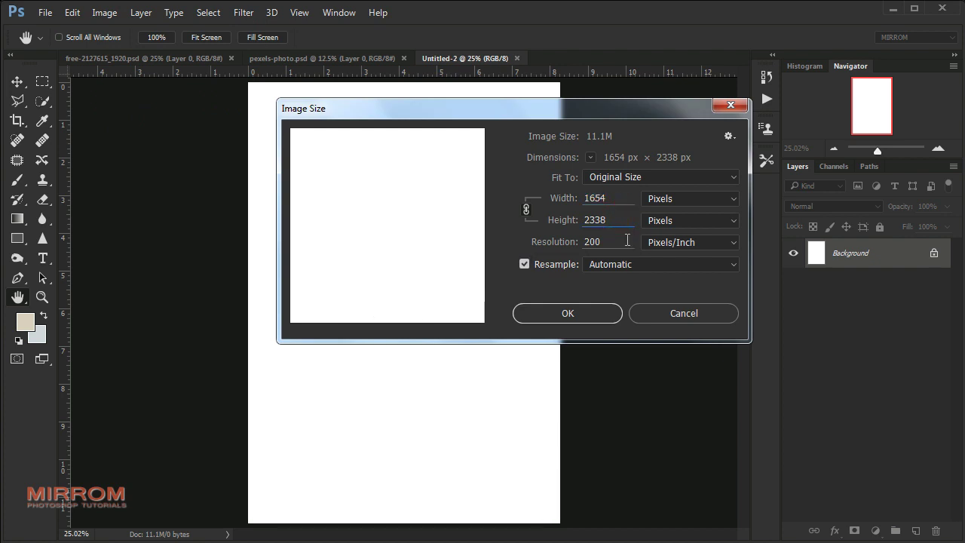
pyautogui.click(729, 107)
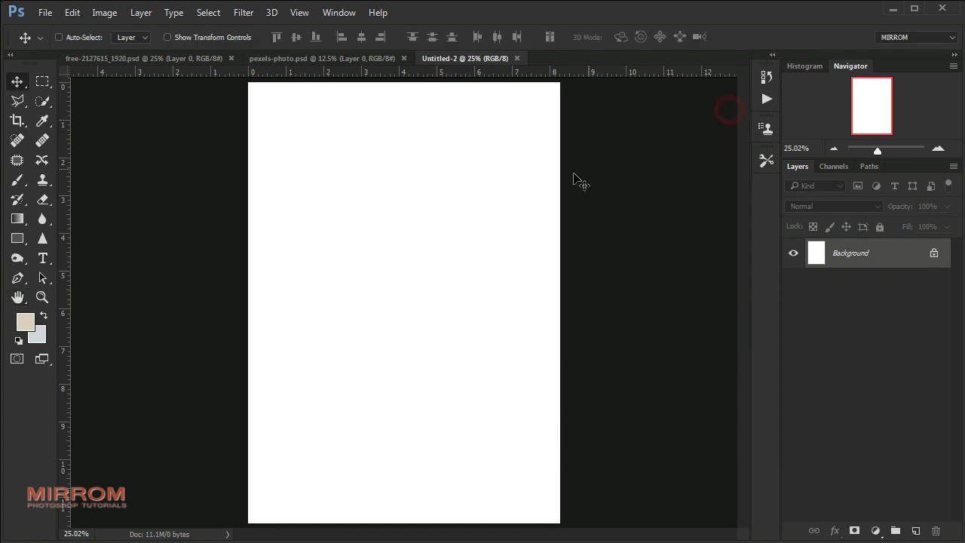
# Review the skyline and dancer documents, toggling the dancer's mask off and back on
pyautogui.click(295, 60)
pyautogui.click(171, 57)
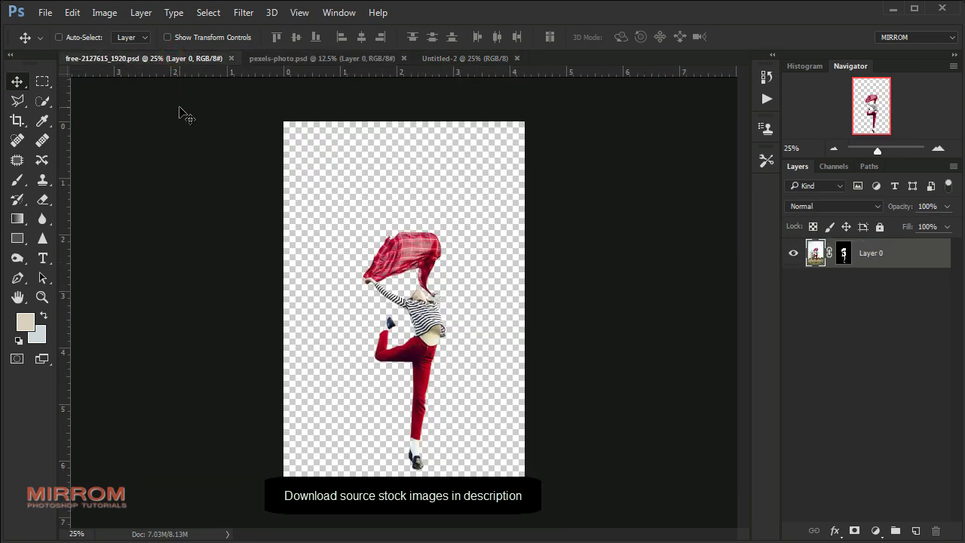
pyautogui.rightClick(842, 257)
pyautogui.click(862, 269)
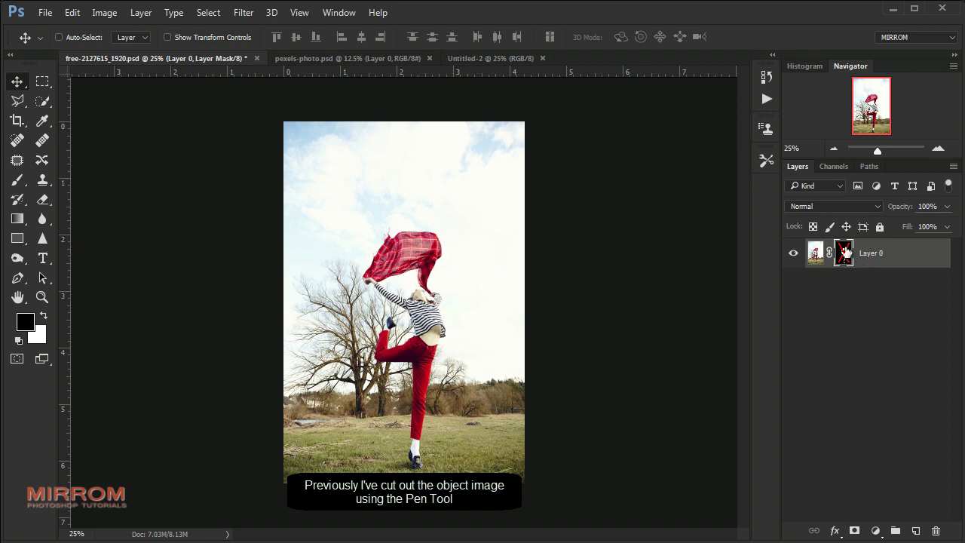
pyautogui.rightClick(844, 251)
pyautogui.click(890, 257)
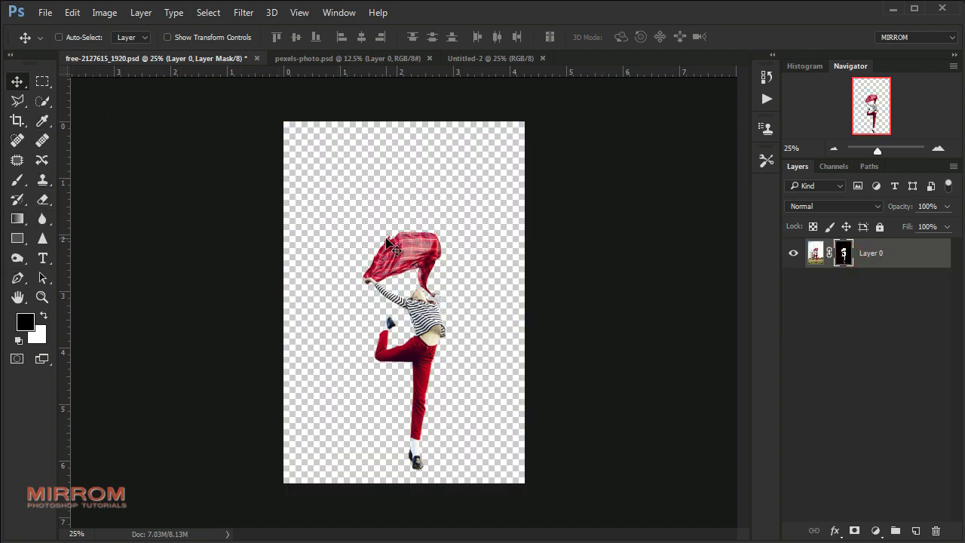
pyautogui.click(459, 63)
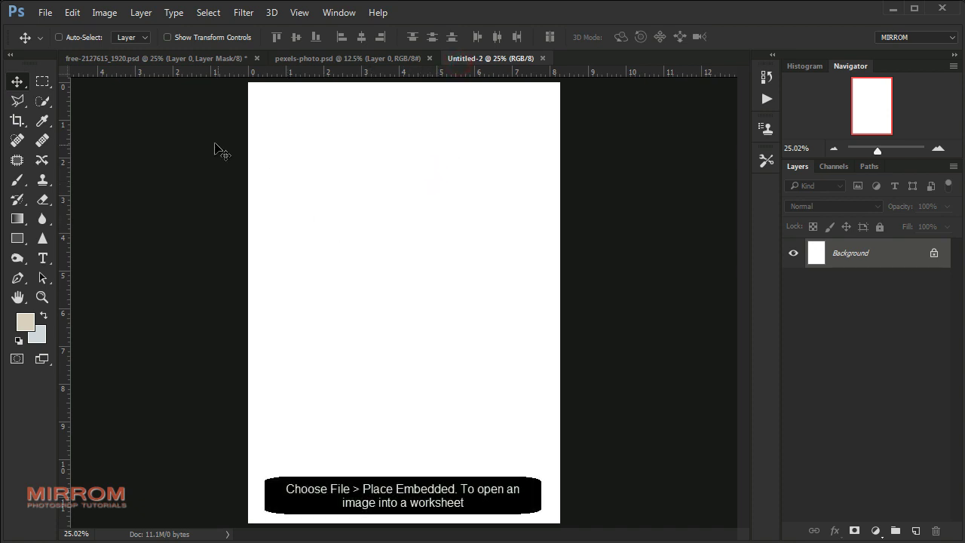
# Embed the road photo in Untitled-2 and enlarge it beneath a thin white top strip
pyautogui.click(45, 12)
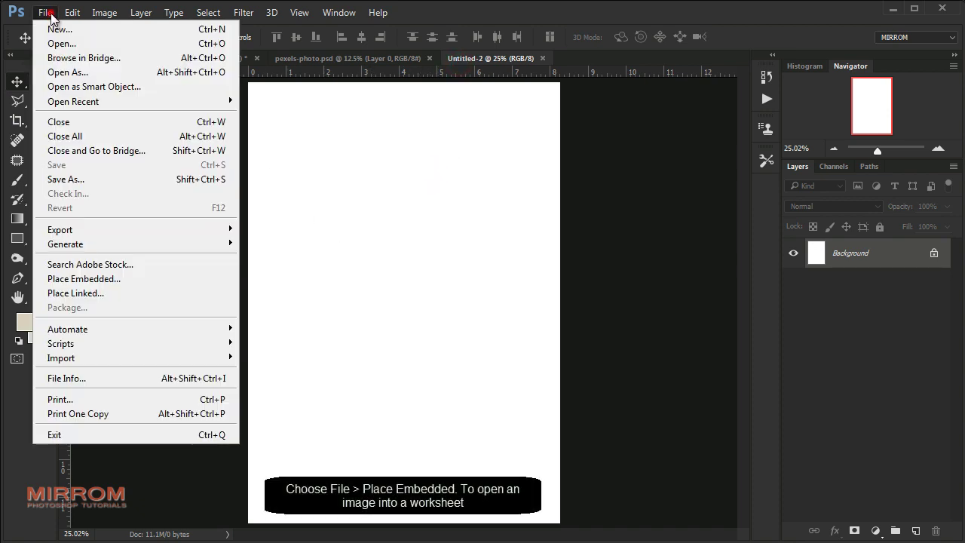
pyautogui.click(117, 281)
pyautogui.moveTo(408, 252); pyautogui.dragTo(435, 371)
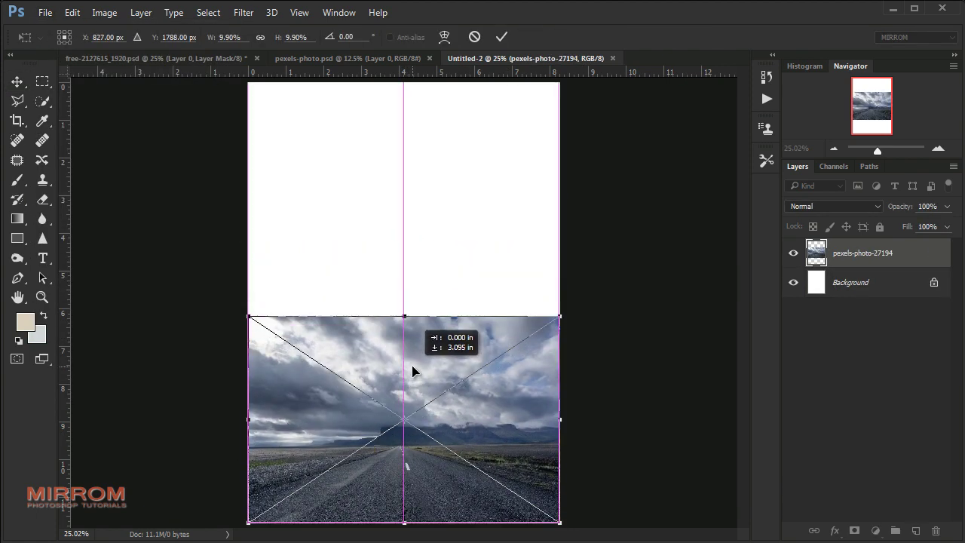
pyautogui.moveTo(410, 312)
pyautogui.mouseDown()
pyautogui.moveTo(411, 201)
pyautogui.moveTo(399, 194)
pyautogui.mouseUp()
pyautogui.moveTo(250, 199); pyautogui.dragTo(221, 158)
pyautogui.moveTo(561, 158); pyautogui.dragTo(614, 118)
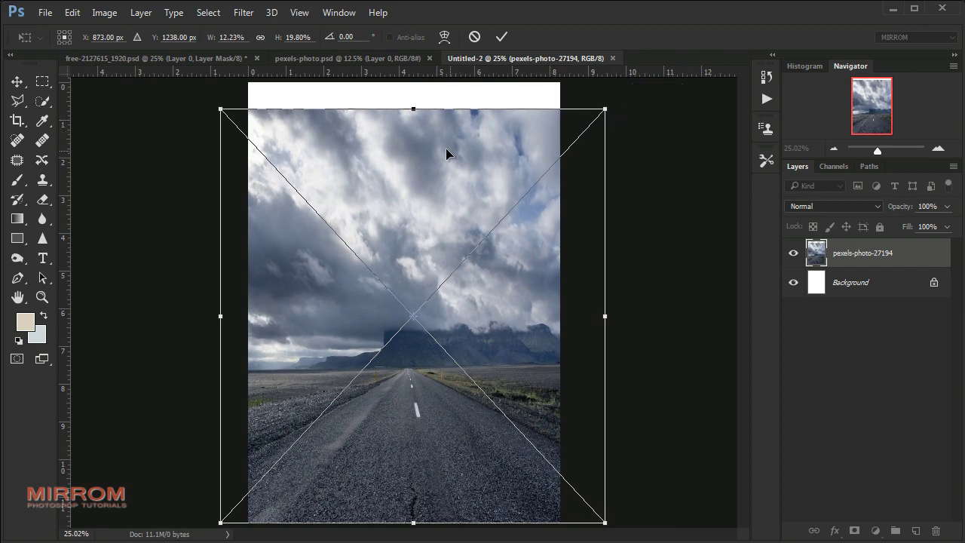
pyautogui.moveTo(403, 104); pyautogui.dragTo(407, 95)
pyautogui.moveTo(220, 111); pyautogui.dragTo(202, 100)
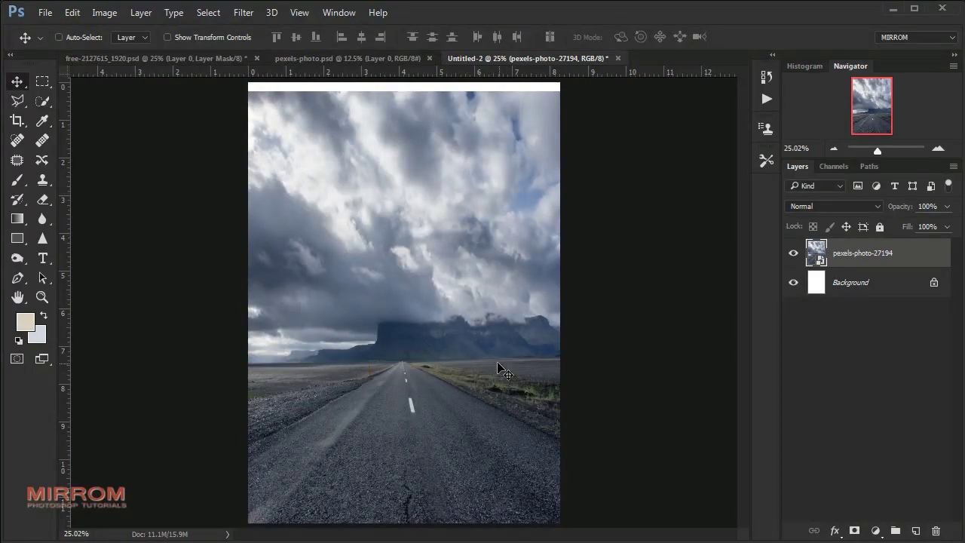
# Mask the road layer and paint away the cloudy sky with a soft 800 px brush
pyautogui.click(854, 531)
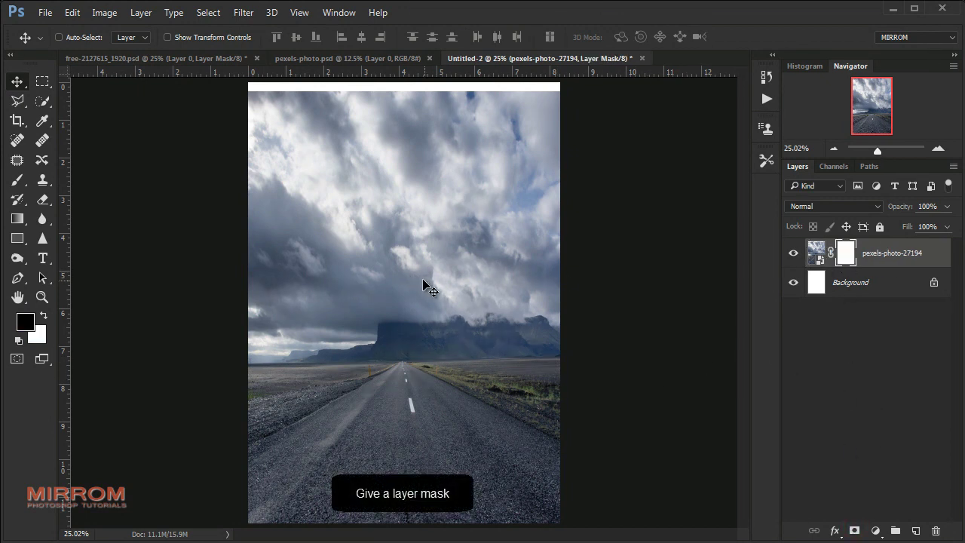
pyautogui.moveTo(17, 180); pyautogui.dragTo(52, 177)
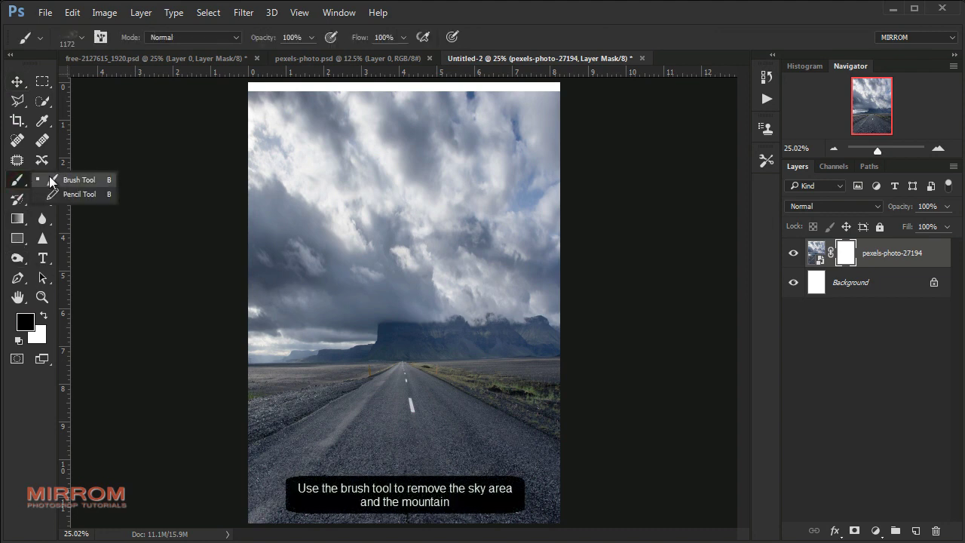
pyautogui.click(81, 38)
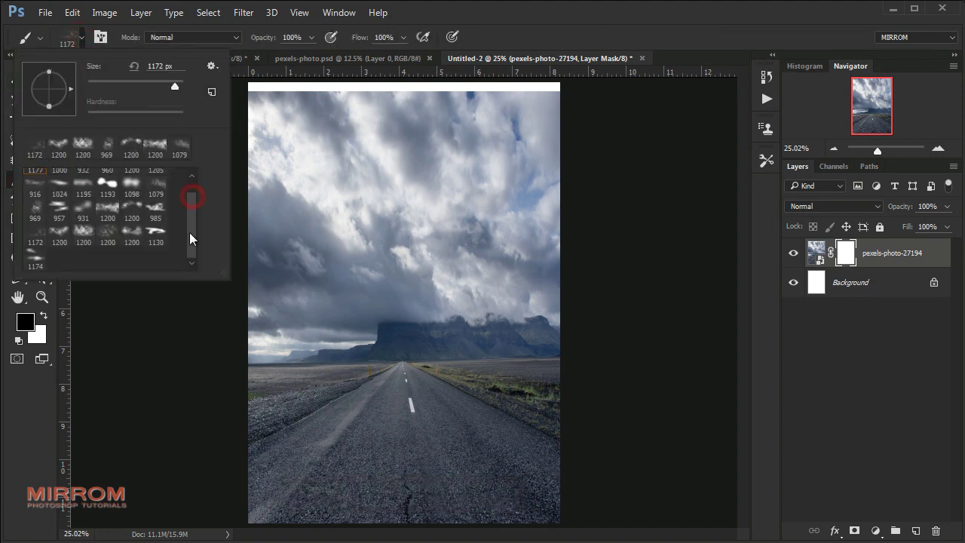
pyautogui.scroll(10, 189, 227)
pyautogui.click(160, 204)
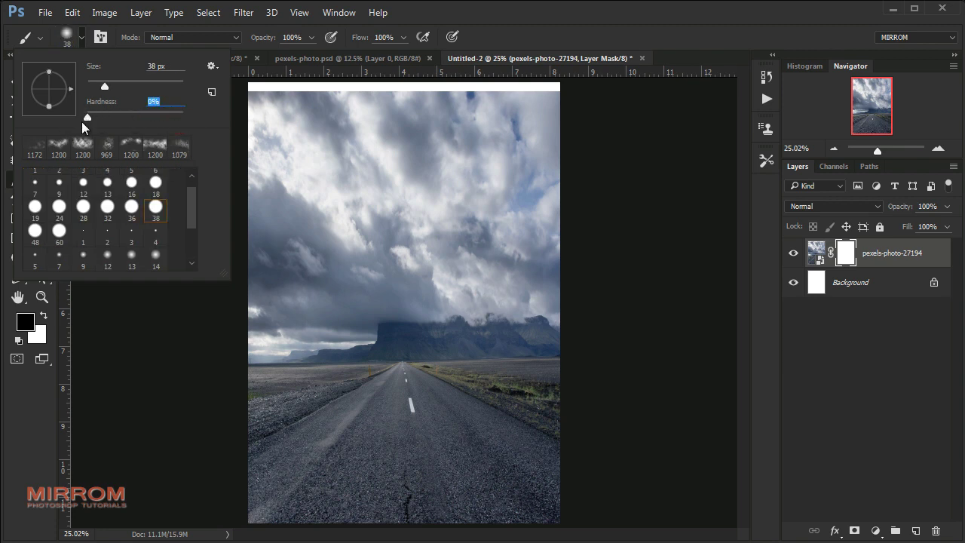
pyautogui.press('Return')
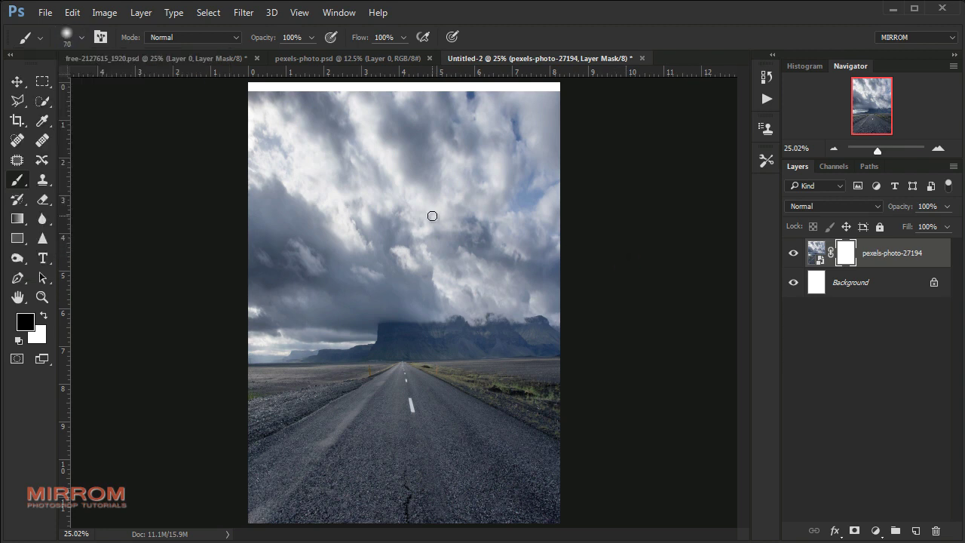
pyautogui.press(']')
pyautogui.press(']')
pyautogui.press(']')
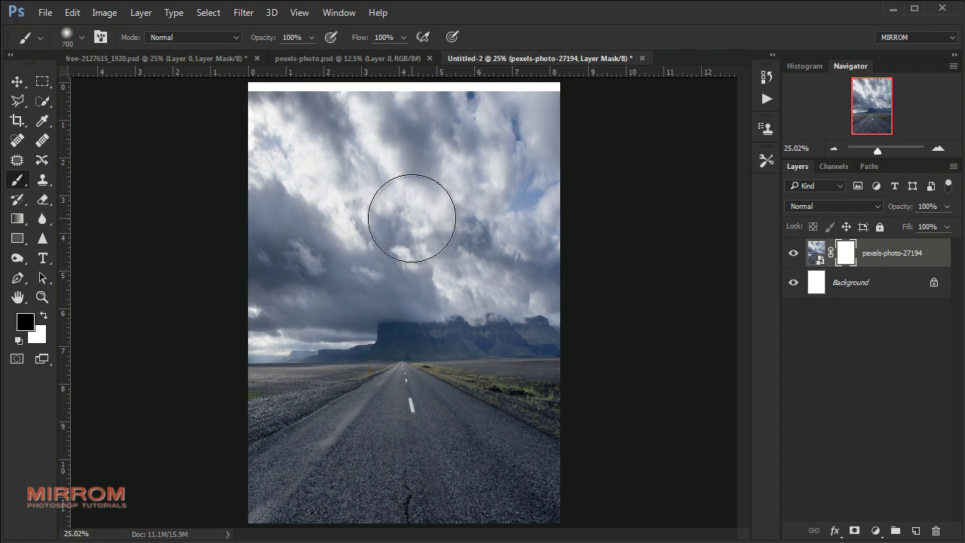
pyautogui.moveTo(552, 133)
pyautogui.mouseDown()
pyautogui.moveTo(252, 118)
pyautogui.moveTo(370, 125)
pyautogui.moveTo(248, 209)
pyautogui.moveTo(326, 251)
pyautogui.moveTo(204, 242)
pyautogui.mouseUp()
# Fade the right-side clouds and mountains into white fog using 300 px and 150 px brushes
pyautogui.rightClick(434, 185)
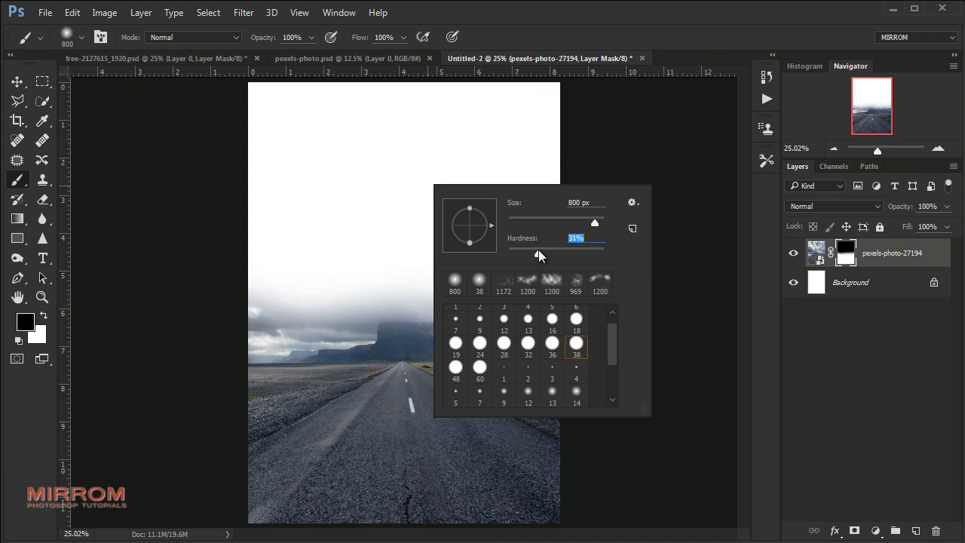
pyautogui.click(344, 238)
pyautogui.keyDown('ctrl'); pyautogui.click(397, 304); pyautogui.keyUp('ctrl')
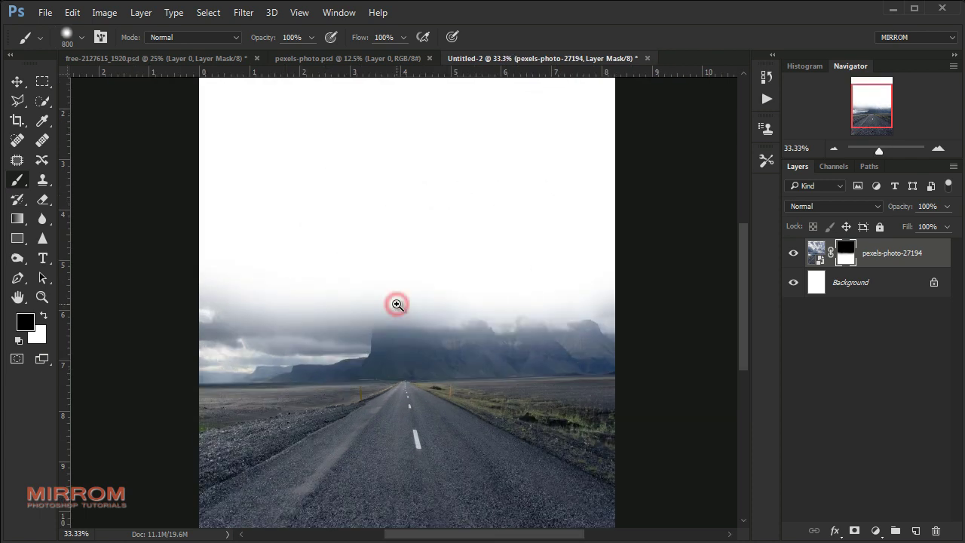
pyautogui.press('[')
pyautogui.press('[')
pyautogui.press('[')
pyautogui.press('[')
pyautogui.press('[')
pyautogui.moveTo(610, 305)
pyautogui.mouseDown()
pyautogui.moveTo(172, 297)
pyautogui.moveTo(286, 323)
pyautogui.moveTo(659, 324)
pyautogui.mouseUp()
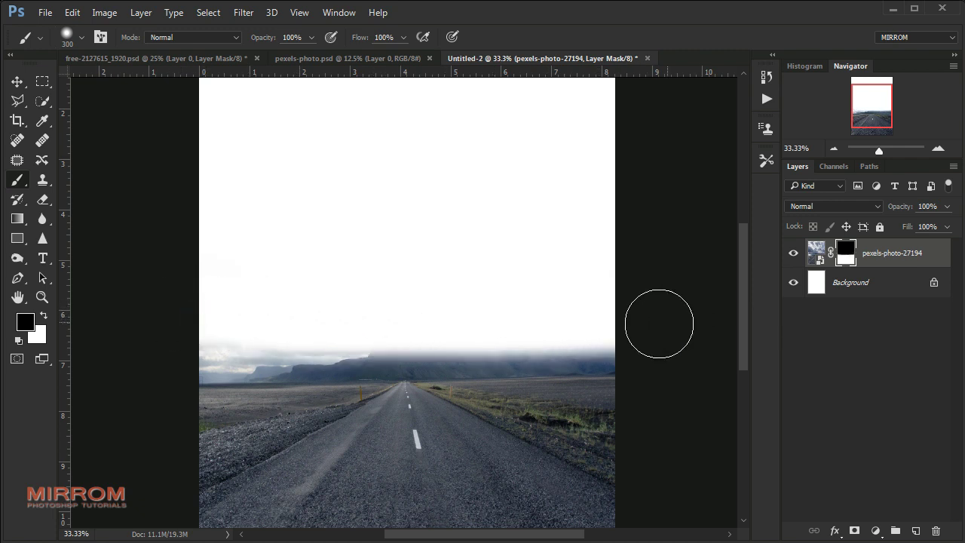
pyautogui.press('[')
pyautogui.press('[')
pyautogui.press('[')
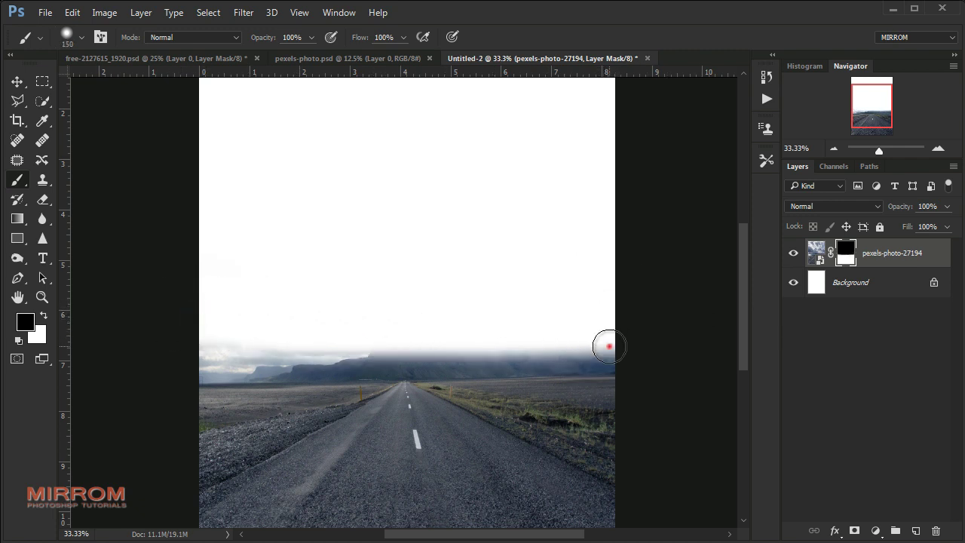
pyautogui.moveTo(609, 346); pyautogui.dragTo(162, 349)
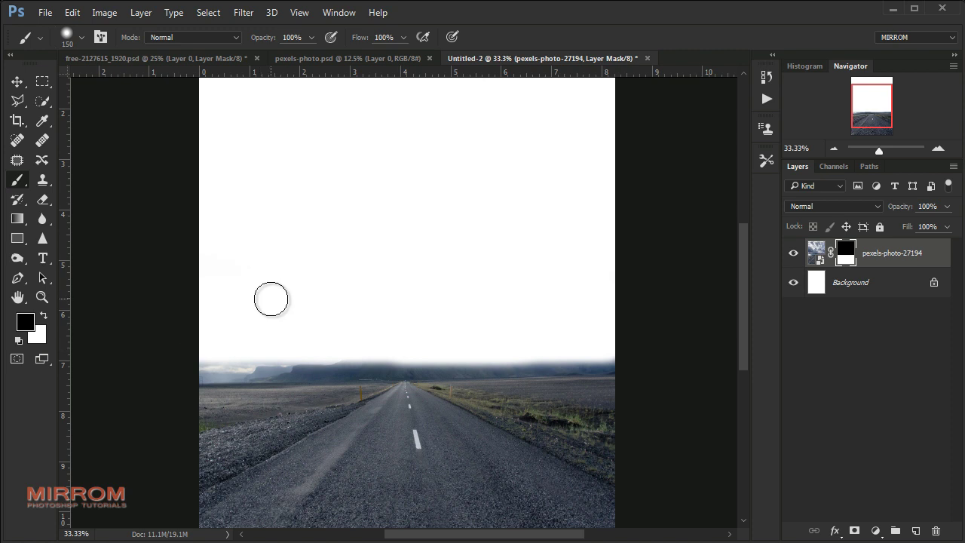
pyautogui.moveTo(425, 342)
pyautogui.mouseDown()
pyautogui.moveTo(186, 344)
pyautogui.moveTo(541, 349)
pyautogui.mouseUp()
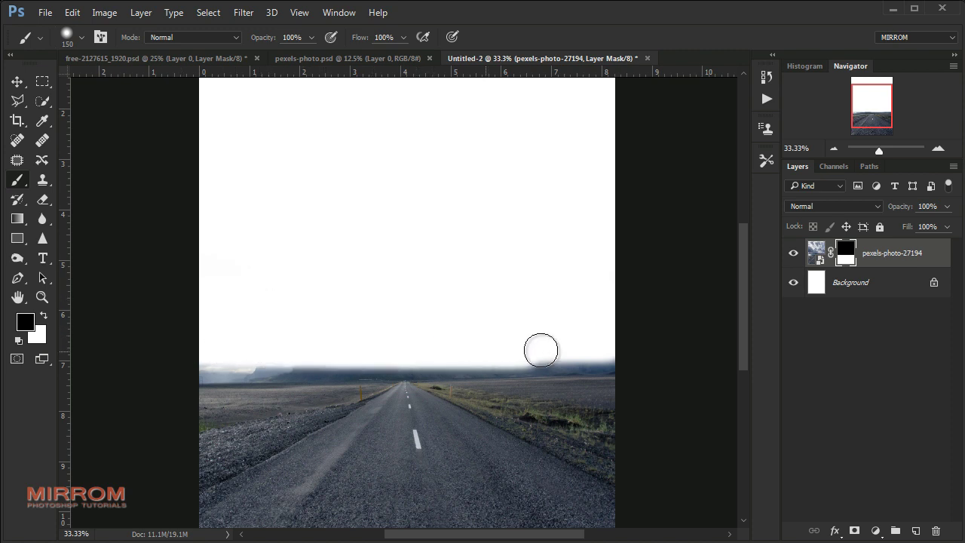
pyautogui.hotkey('ctrl', '-')
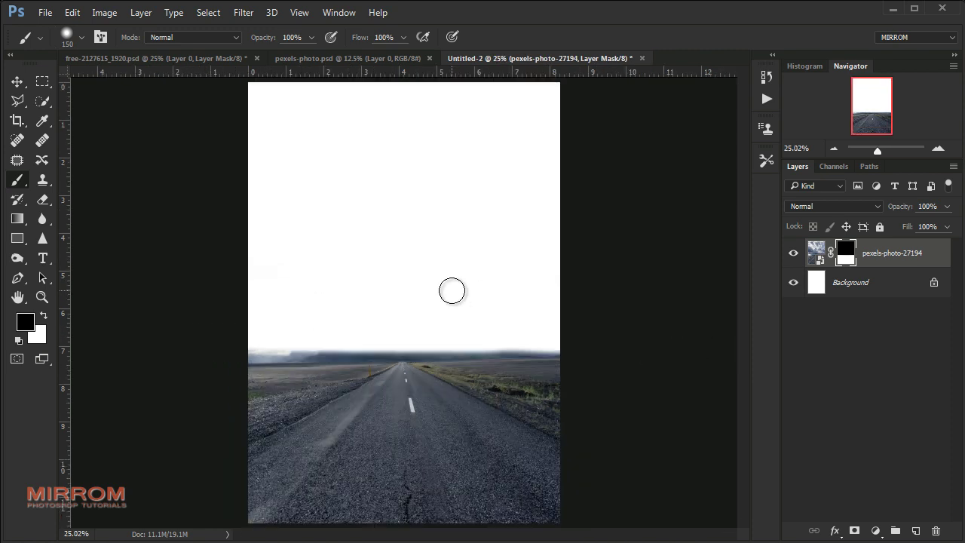
pyautogui.press('v')
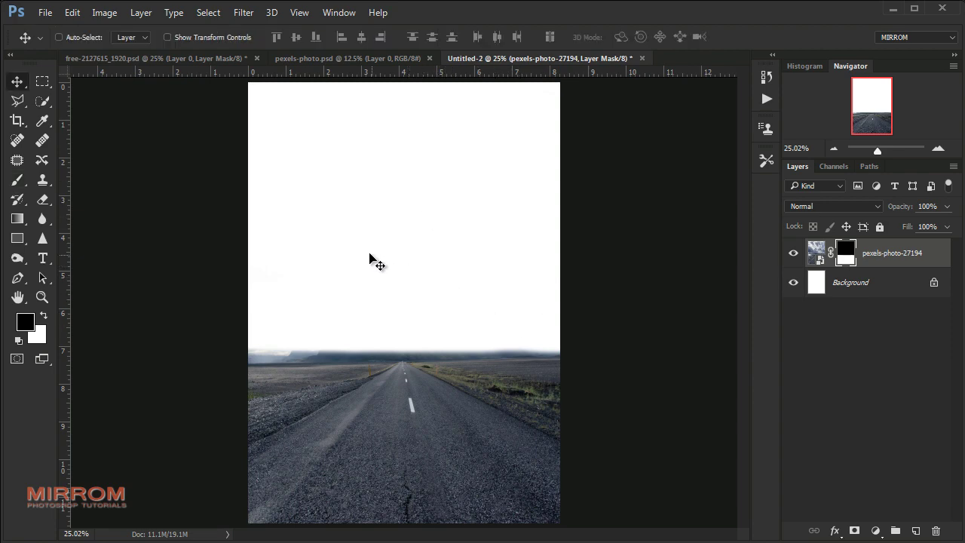
# Bring the skyline into the composite, scale it to 35% and set it on the horizon
pyautogui.click(312, 59)
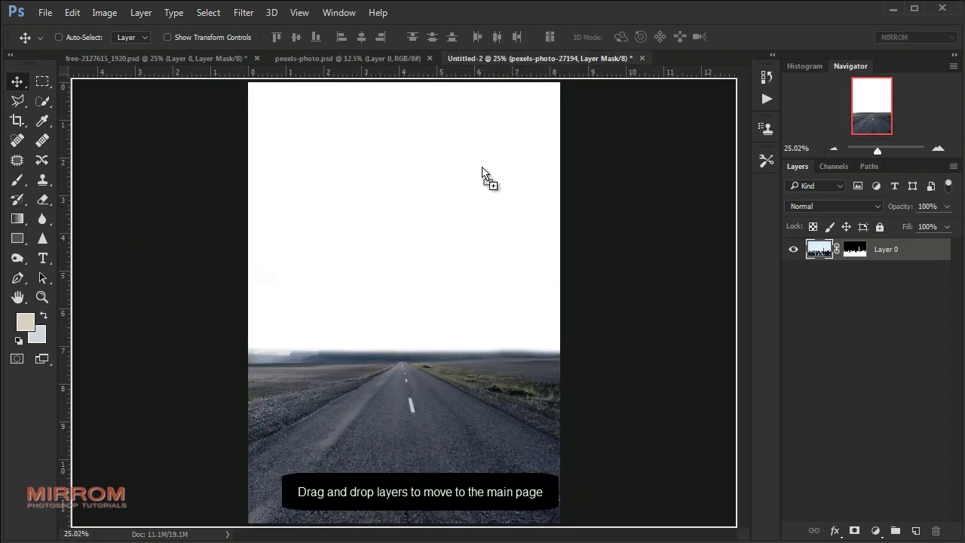
pyautogui.moveTo(512, 389)
pyautogui.mouseDown()
pyautogui.moveTo(475, 209)
pyautogui.moveTo(475, 282)
pyautogui.mouseUp()
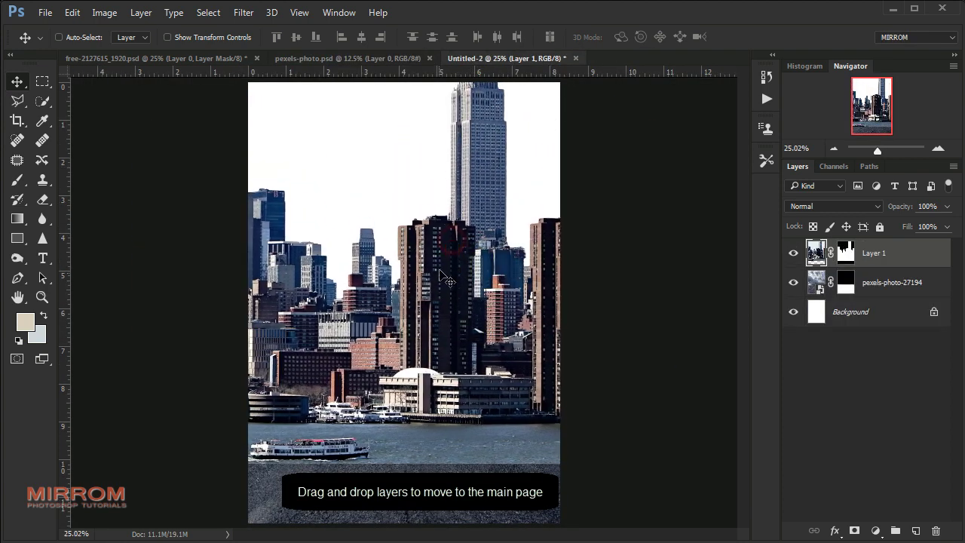
pyautogui.hotkey('ctrl', 't')
pyautogui.click(256, 37)
pyautogui.moveTo(205, 37); pyautogui.dragTo(159, 48)
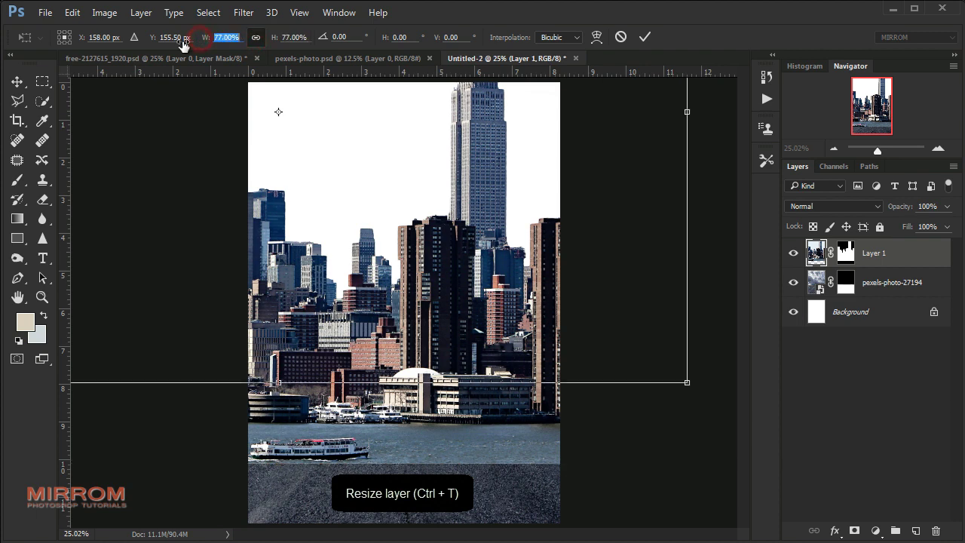
pyautogui.moveTo(381, 156); pyautogui.dragTo(474, 276)
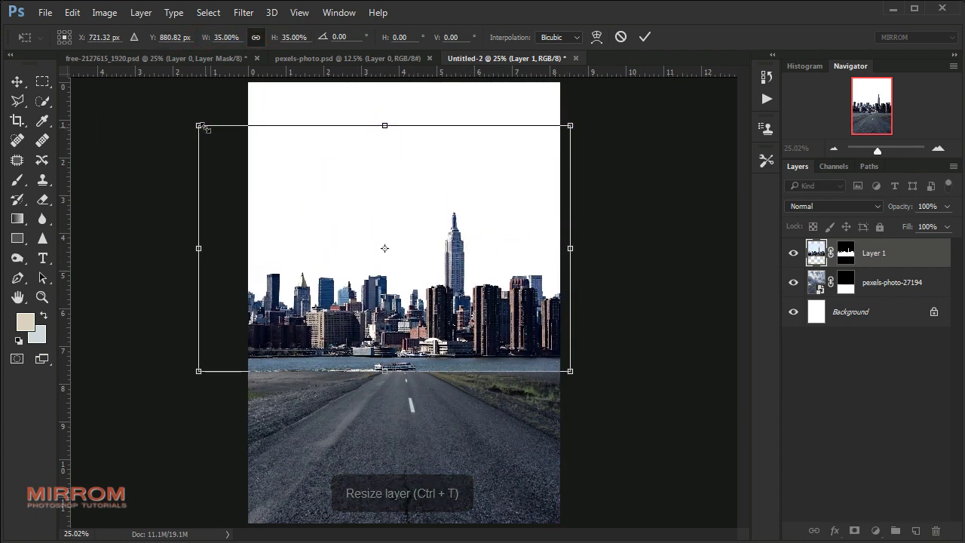
pyautogui.moveTo(198, 125); pyautogui.dragTo(239, 151)
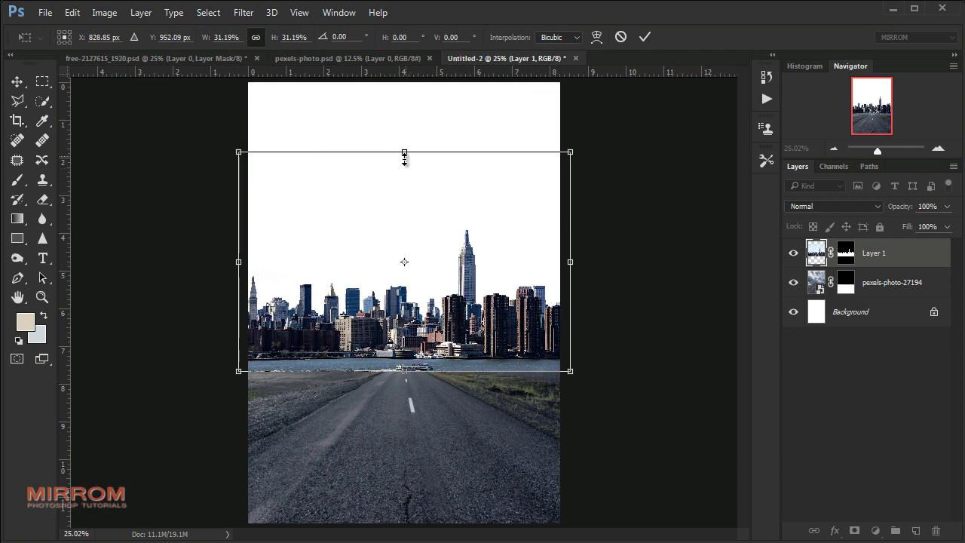
pyautogui.moveTo(405, 151); pyautogui.dragTo(404, 160)
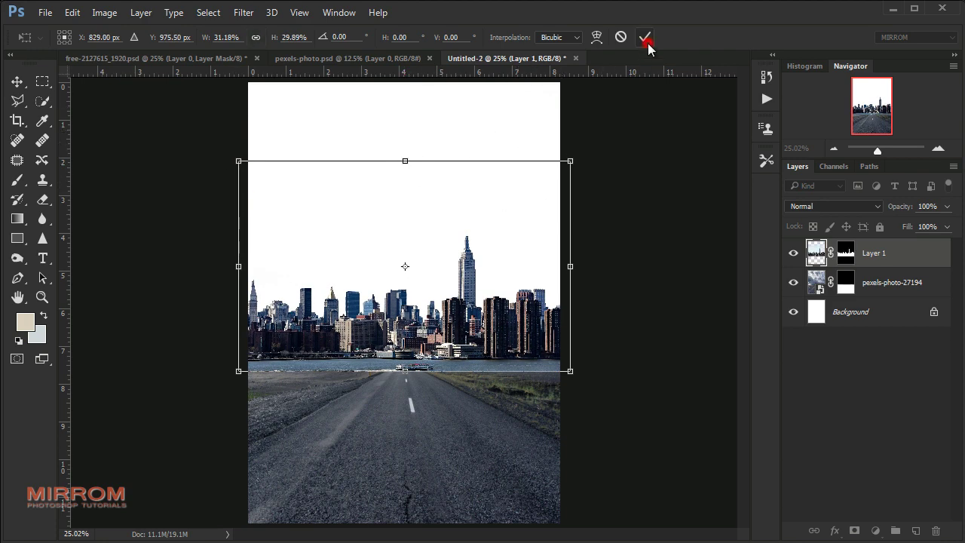
pyautogui.press('Return')
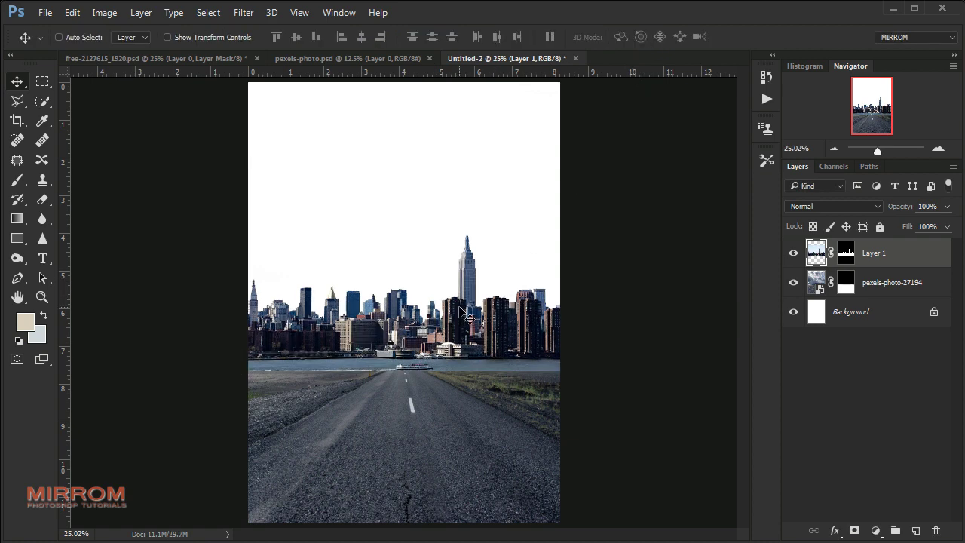
# Squash the skyline a little shorter and narrower, then nudge it slightly left
pyautogui.hotkey('ctrl', 't')
pyautogui.moveTo(409, 162); pyautogui.dragTo(405, 181)
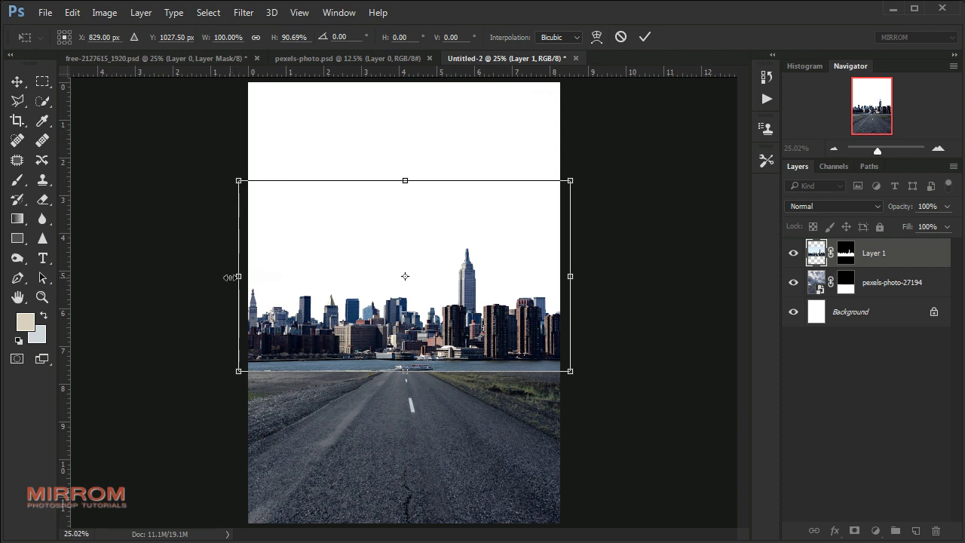
pyautogui.moveTo(231, 278); pyautogui.dragTo(240, 278)
pyautogui.press('Return')
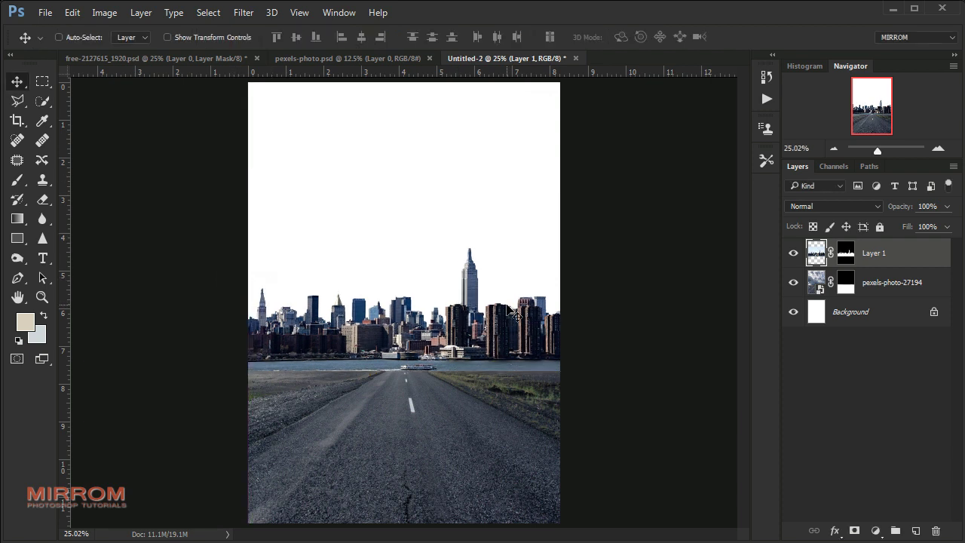
pyautogui.hotkey('shift', 'Left')
pyautogui.hotkey('shift', 'Left')
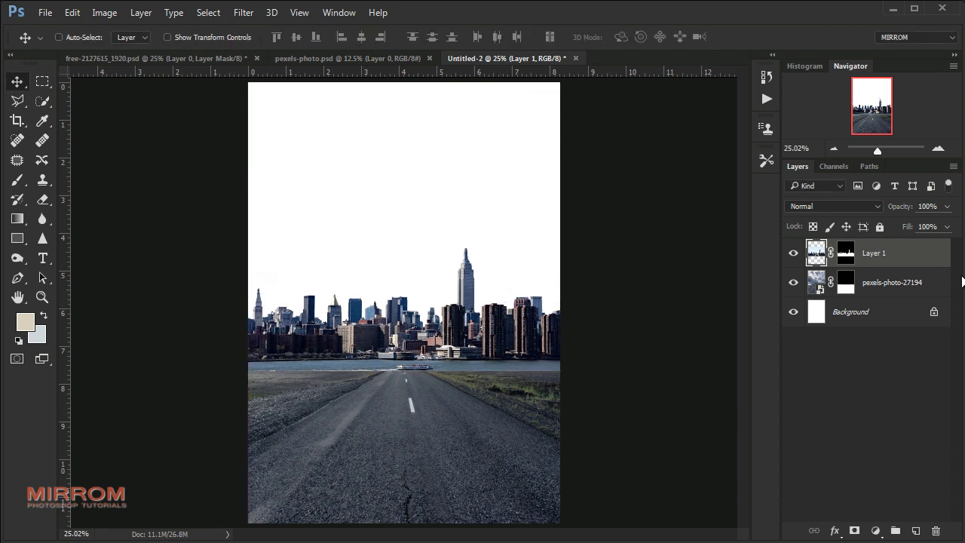
# Lower the skyline to 65% opacity and align its base with the road's horizon
pyautogui.moveTo(905, 213); pyautogui.dragTo(878, 216)
pyautogui.keyDown('ctrl'); pyautogui.click(387, 377); pyautogui.keyUp('ctrl')
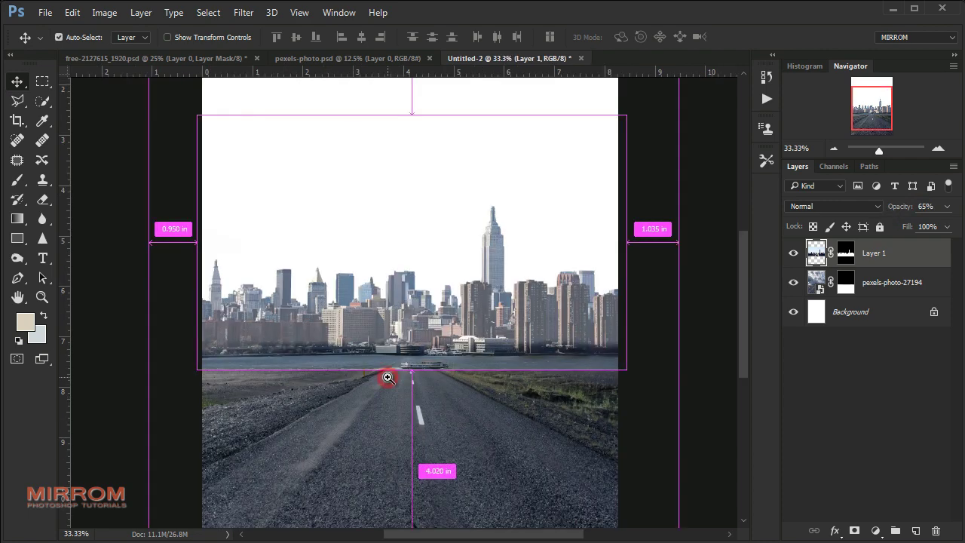
pyautogui.keyDown('ctrl'); pyautogui.click(387, 377); pyautogui.keyUp('ctrl')
pyautogui.keyDown('ctrl'); pyautogui.click(387, 377); pyautogui.keyUp('ctrl')
pyautogui.hotkey('ctrl', ';')
pyautogui.click(463, 291)
pyautogui.hotkey('shift', 'Up')
pyautogui.hotkey('shift', 'Up')
pyautogui.hotkey('shift', 'Up')
pyautogui.hotkey('shift', 'Up')
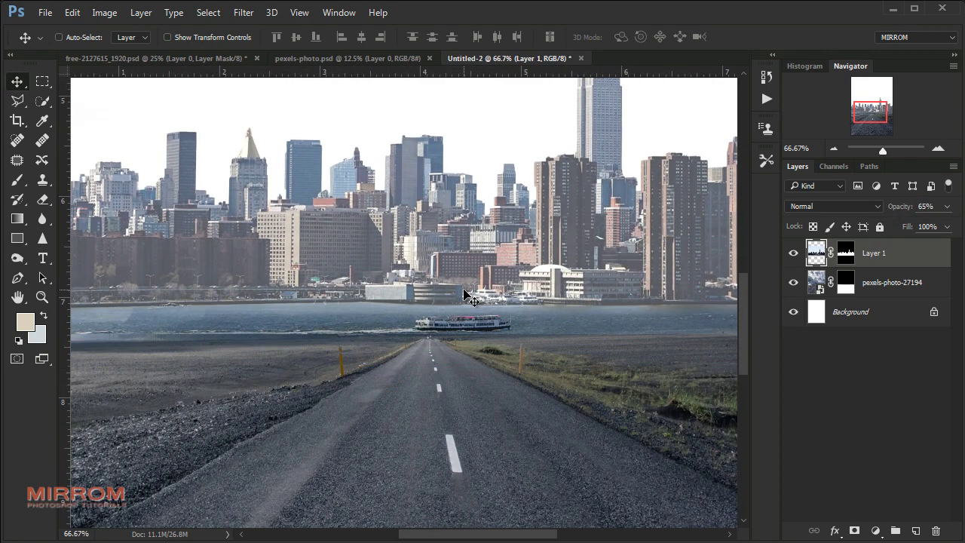
pyautogui.hotkey('shift', 'Down')
pyautogui.hotkey('shift', 'Down')
pyautogui.hotkey('shift', 'Down')
pyautogui.hotkey('shift', 'Down')
pyautogui.hotkey('shift', 'Down')
pyautogui.hotkey('shift', 'Down')
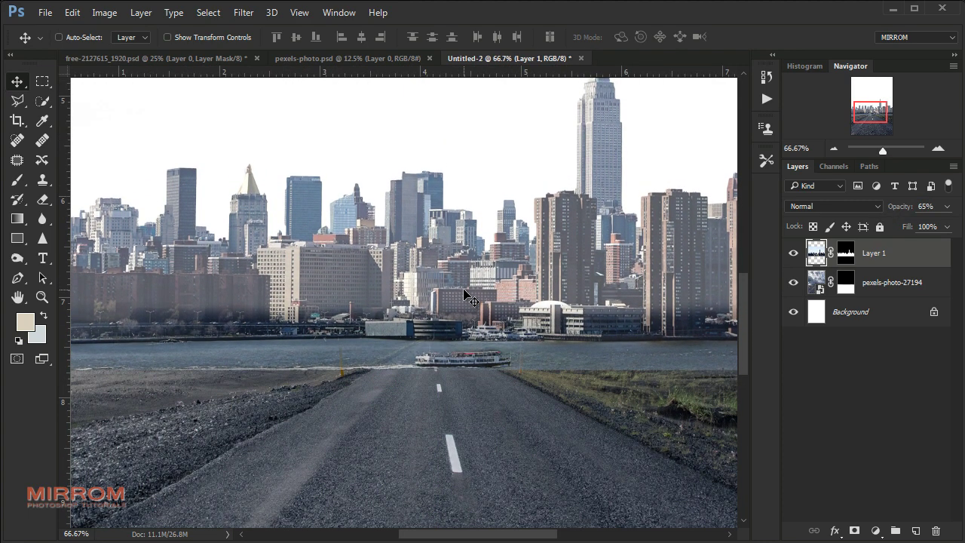
pyautogui.hotkey('ctrl', '0')
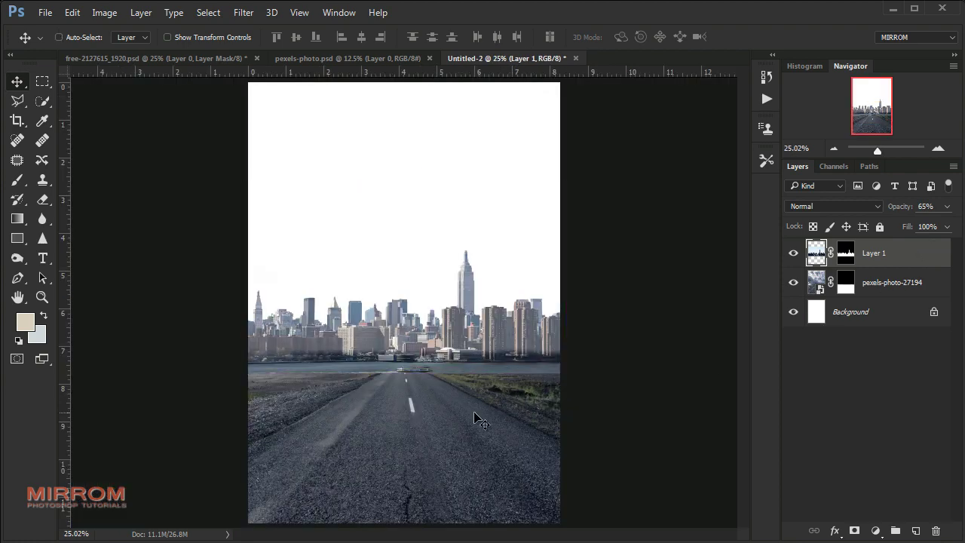
# Paint the skyline's mask to remove the boat and the water seam
pyautogui.scroll(2, 388, 409)
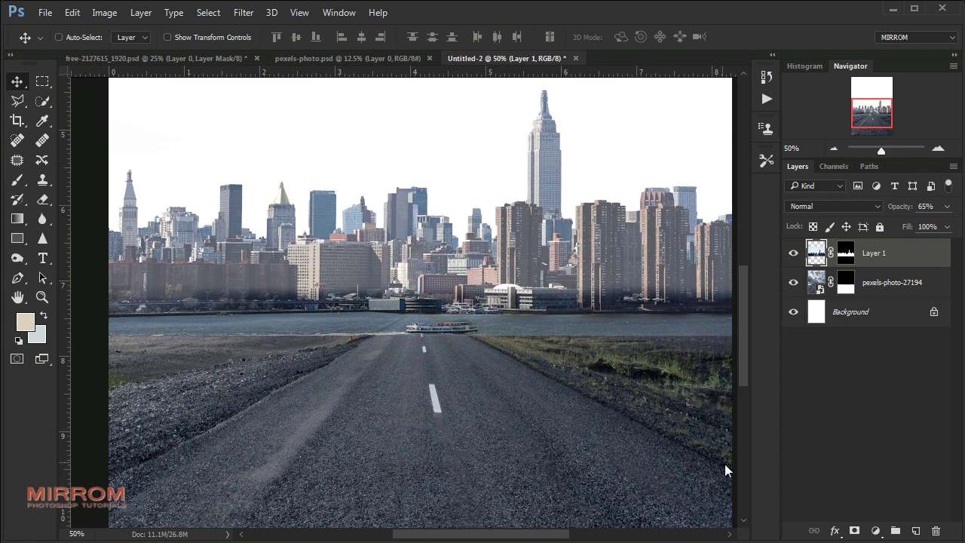
pyautogui.click(846, 255)
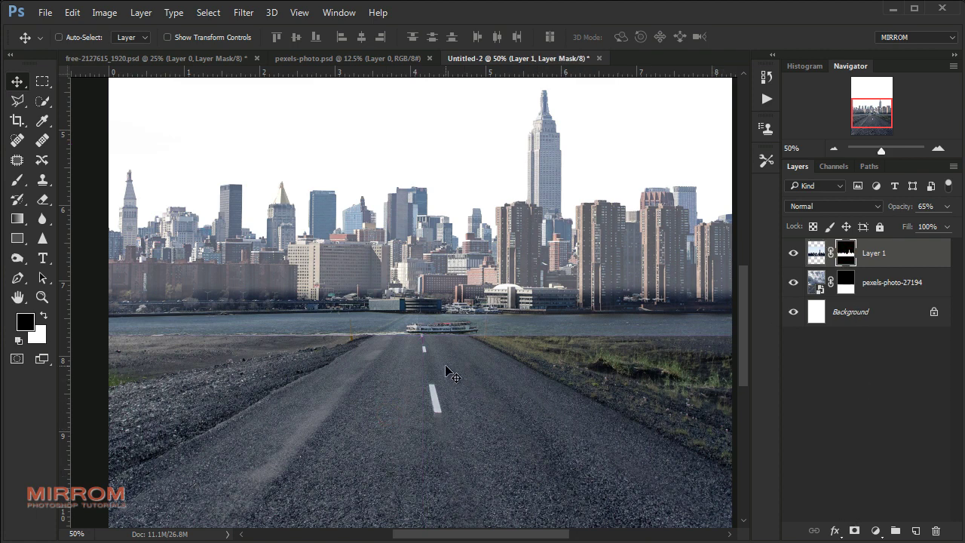
pyautogui.press('b')
pyautogui.moveTo(416, 359)
pyautogui.mouseDown()
pyautogui.moveTo(485, 343)
pyautogui.moveTo(176, 340)
pyautogui.moveTo(295, 341)
pyautogui.moveTo(221, 348)
pyautogui.mouseUp()
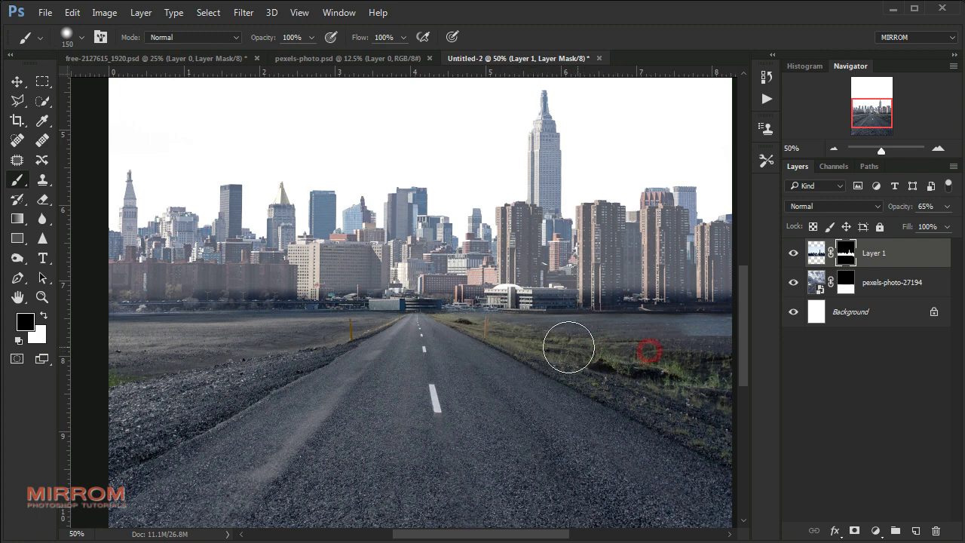
pyautogui.moveTo(494, 534); pyautogui.dragTo(530, 534)
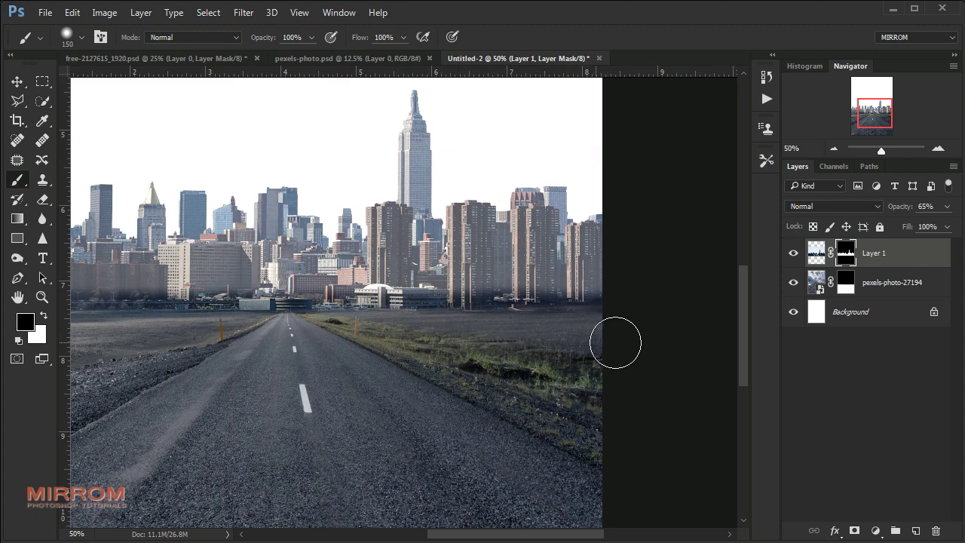
pyautogui.click(331, 355)
pyautogui.scroll(-2, 369, 364)
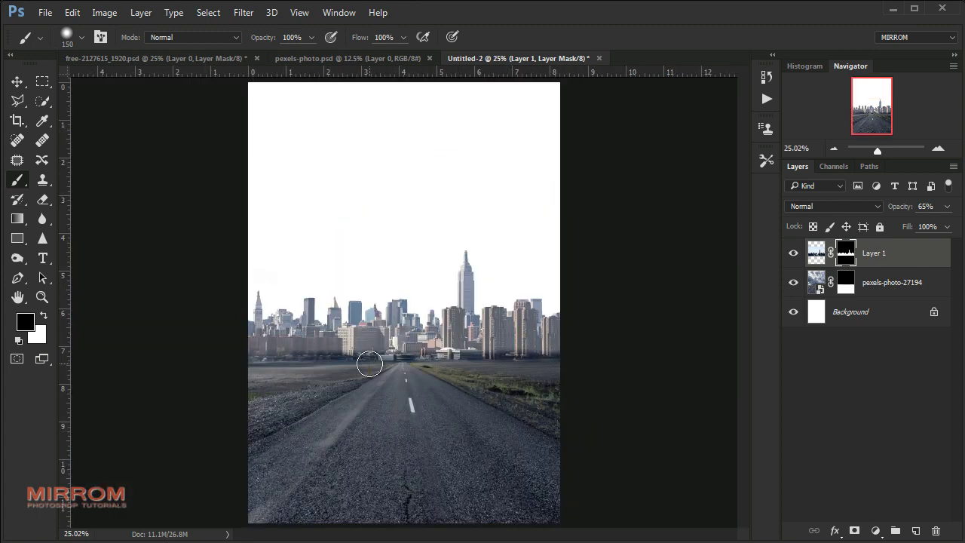
# Restore the skyline layer's opacity to 100%
pyautogui.press('v')
pyautogui.click(947, 206)
pyautogui.moveTo(928, 224); pyautogui.dragTo(951, 224)
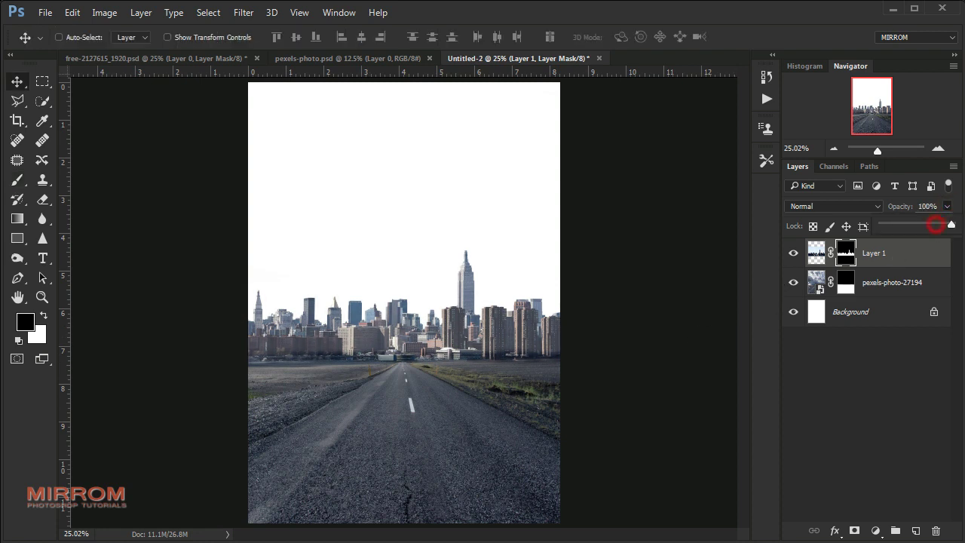
pyautogui.click(603, 278)
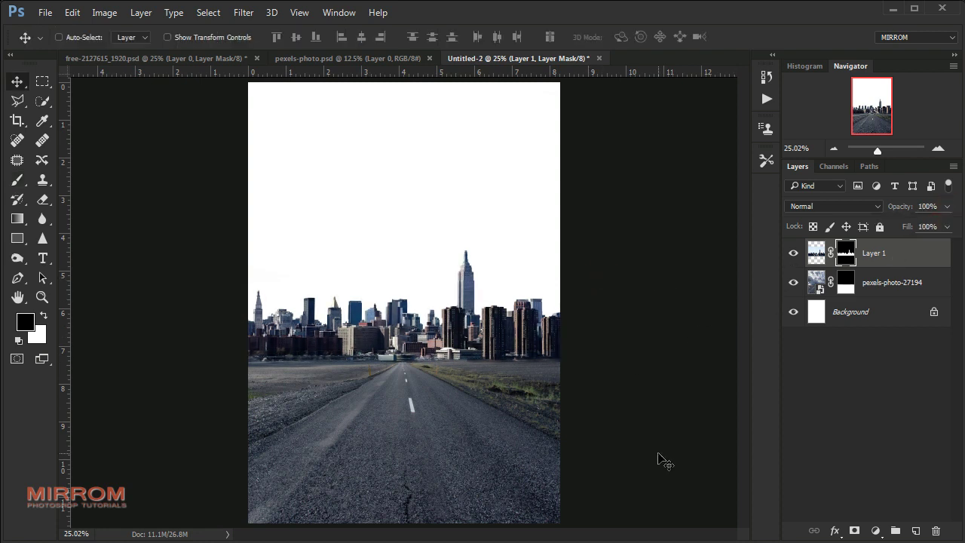
pyautogui.click(841, 324)
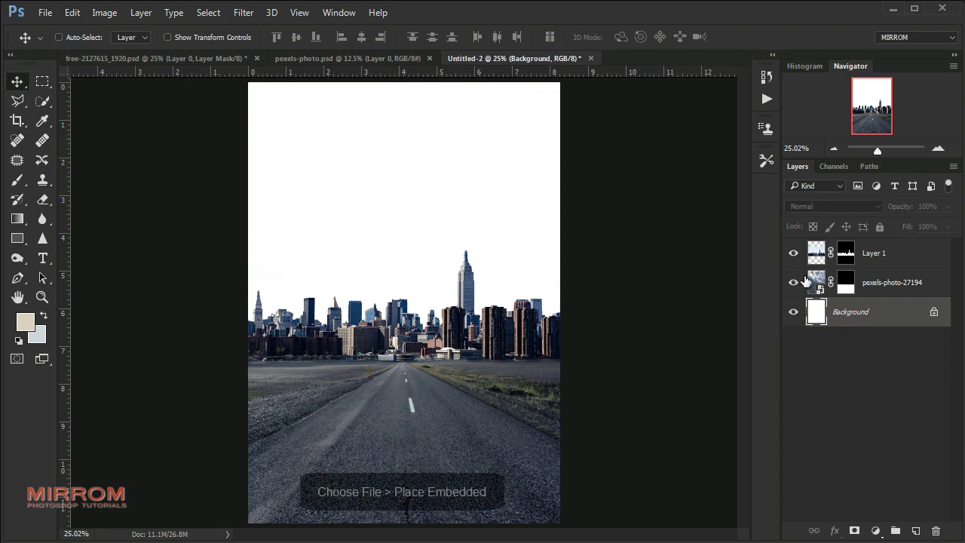
# Embed the cloudy sky image, enlarge it over the top of the canvas and rotate it about 6.66°
pyautogui.click(45, 13)
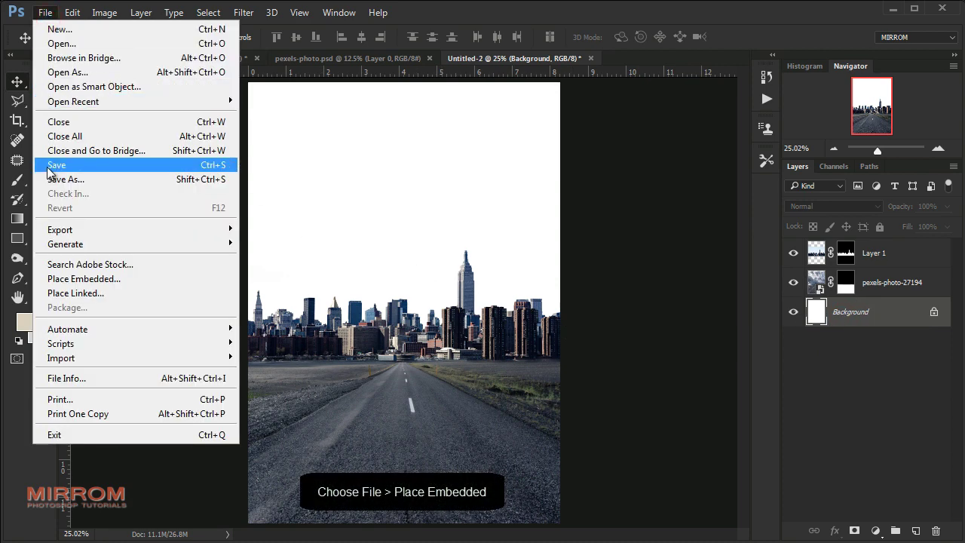
pyautogui.click(143, 282)
pyautogui.moveTo(521, 222); pyautogui.dragTo(560, 186)
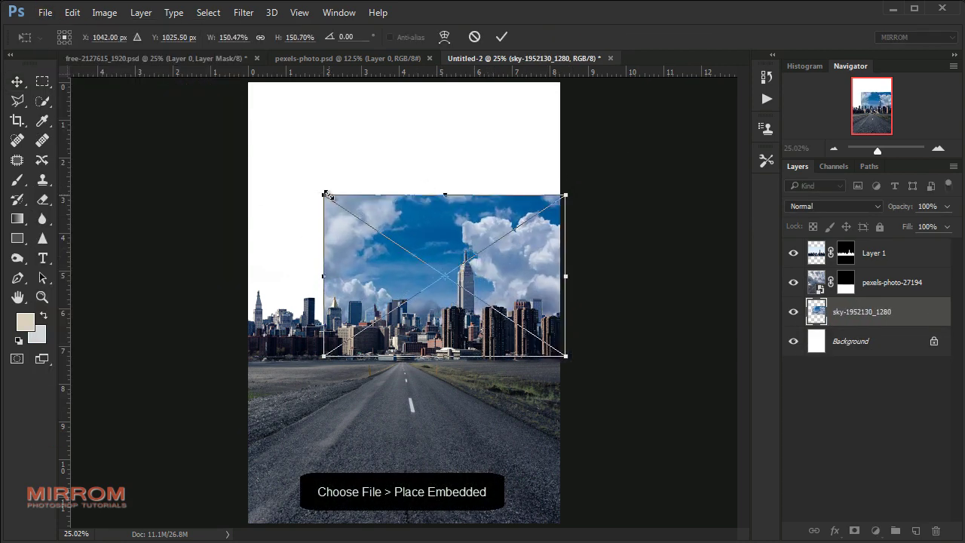
pyautogui.moveTo(324, 195); pyautogui.dragTo(239, 139)
pyautogui.moveTo(405, 170); pyautogui.dragTo(404, 71)
pyautogui.moveTo(239, 71); pyautogui.dragTo(231, 71)
pyautogui.moveTo(619, 301); pyautogui.dragTo(626, 360)
pyautogui.moveTo(576, 87); pyautogui.dragTo(587, 83)
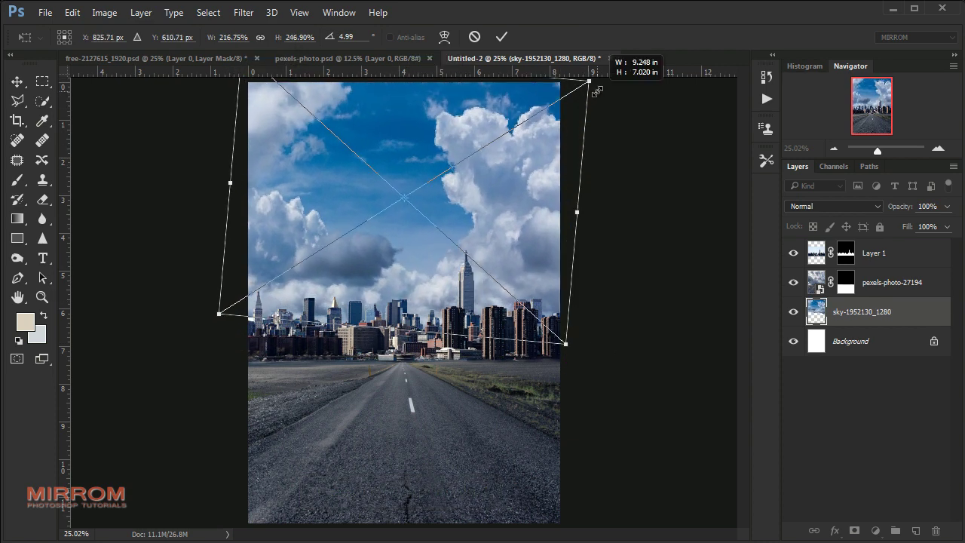
pyautogui.moveTo(422, 249); pyautogui.dragTo(430, 272)
pyautogui.moveTo(584, 89); pyautogui.dragTo(614, 93)
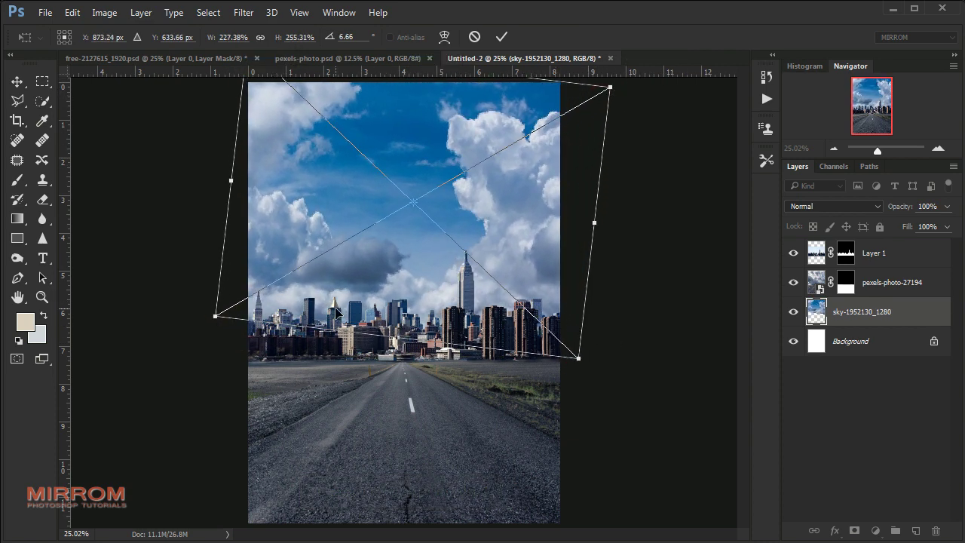
pyautogui.press('Return')
pyautogui.click(884, 255)
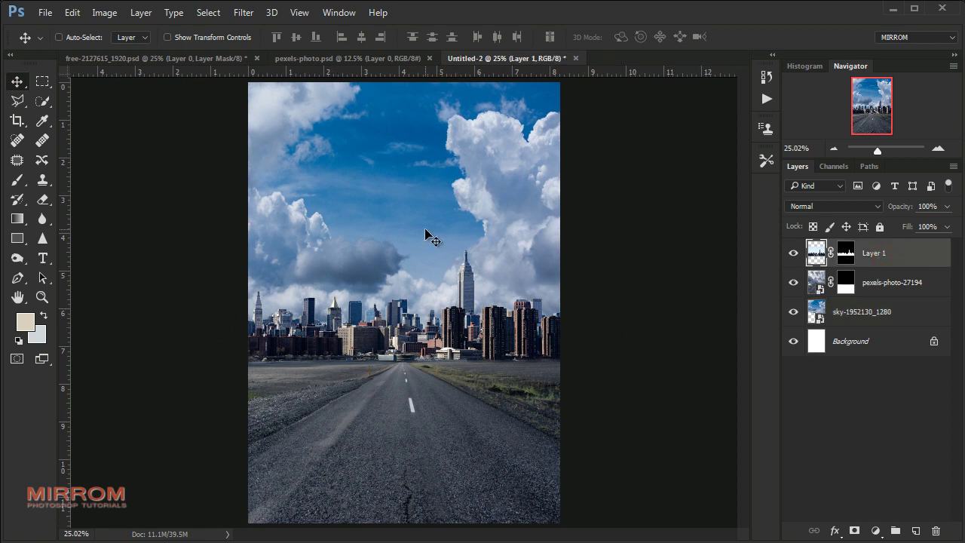
# Close pexels-photo.psd and rename the road layer 'Road'
pyautogui.click(430, 58)
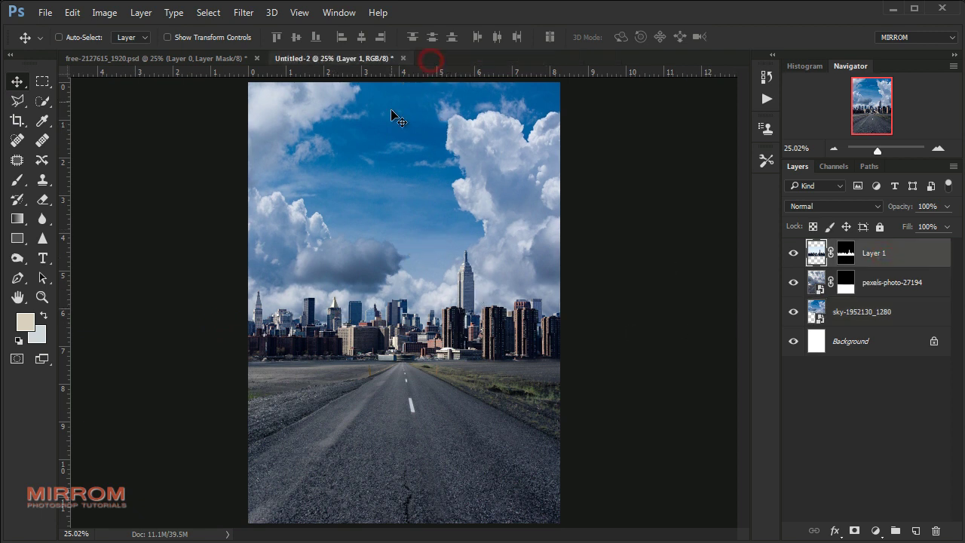
pyautogui.click(874, 285)
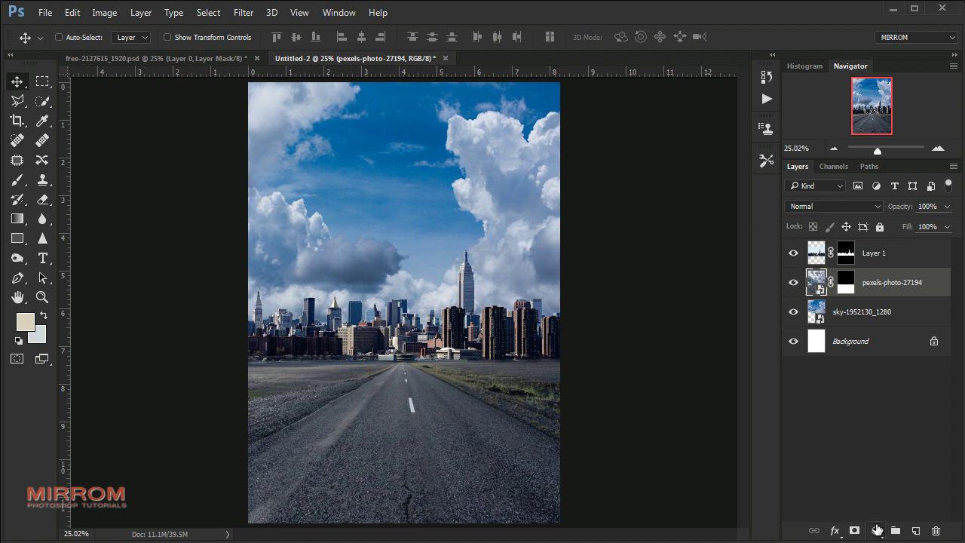
pyautogui.write('Ro')
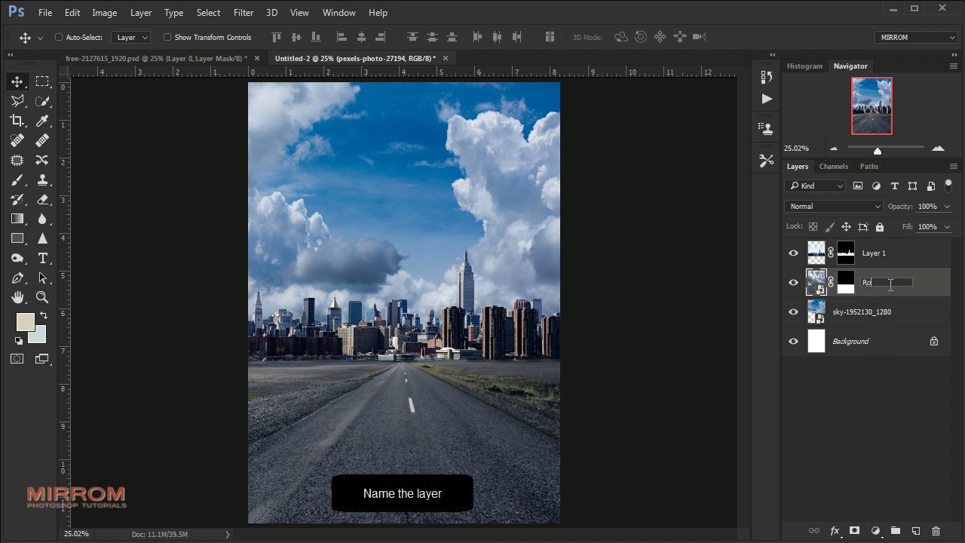
pyautogui.write('ad')
pyautogui.press('Return')
# Rename Layer 1 to 'City' and the sky layer to 'Sky'
pyautogui.click(876, 252)
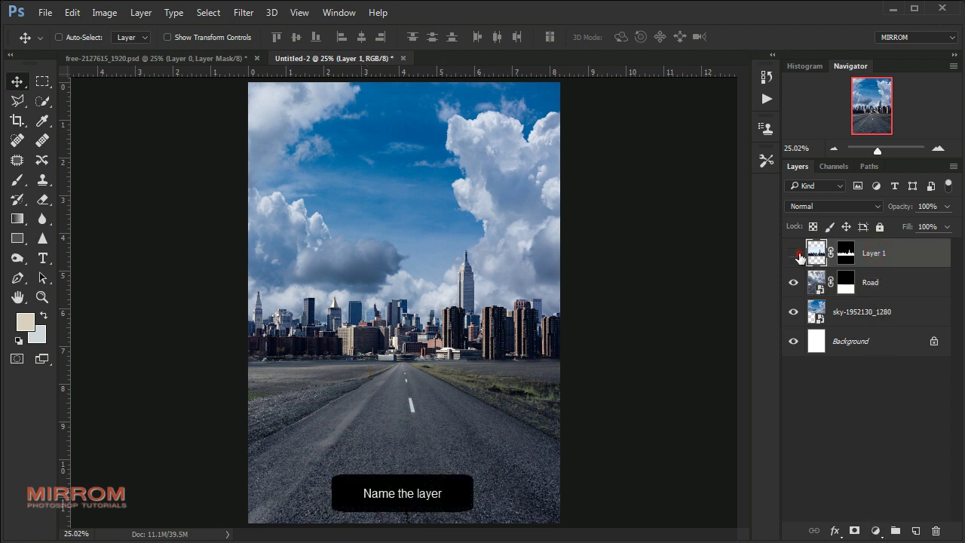
pyautogui.doubleClick(868, 254)
pyautogui.write('City')
pyautogui.press('Return')
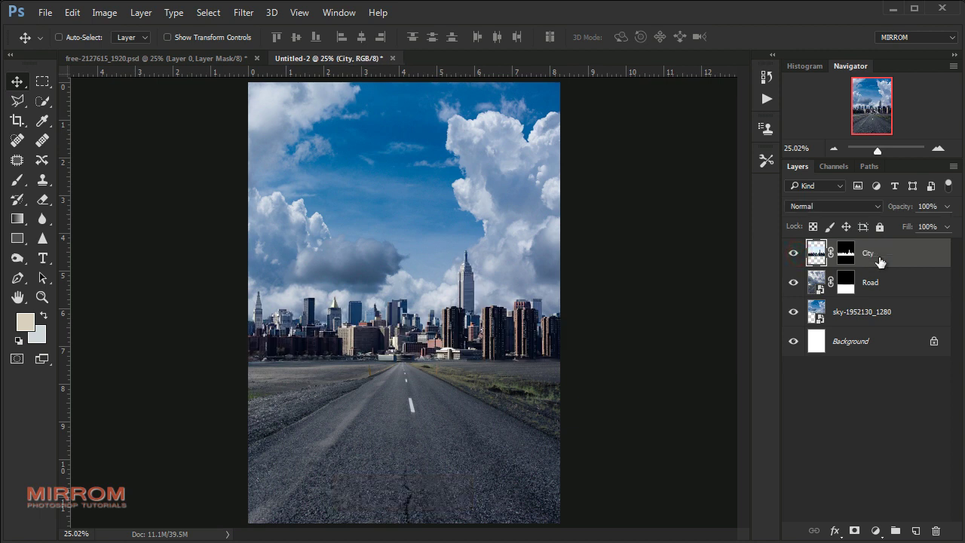
pyautogui.doubleClick(873, 312)
pyautogui.write('Sky')
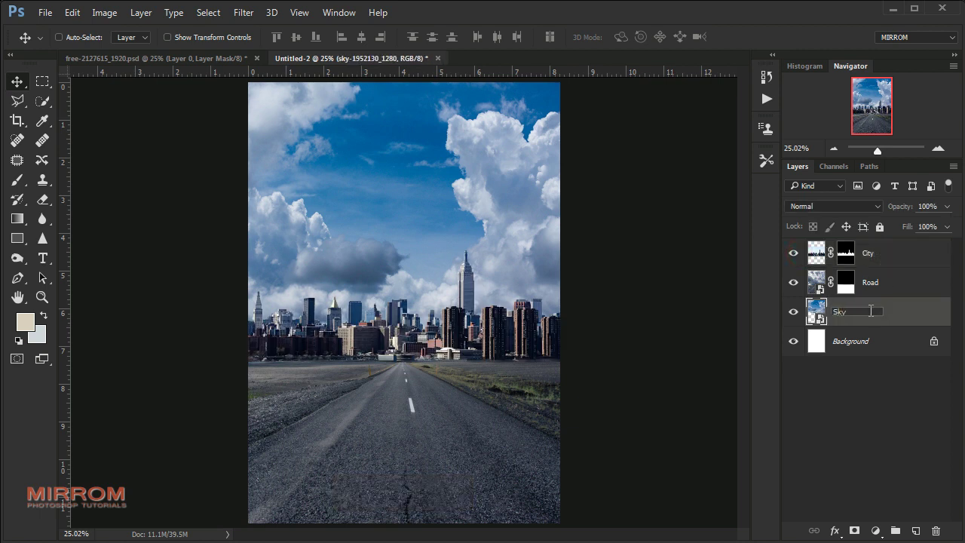
pyautogui.press('Return')
pyautogui.click(872, 286)
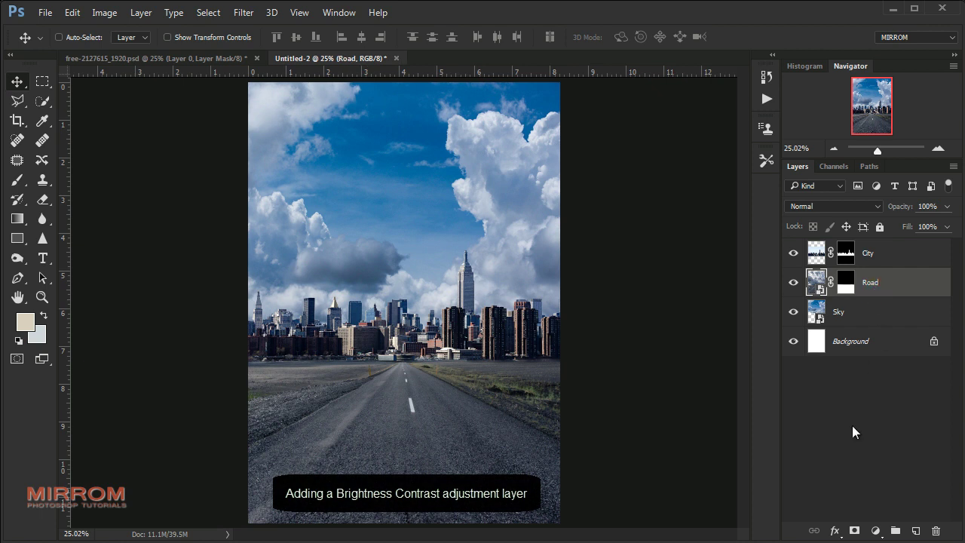
# Add a Brightness/Contrast layer clipped to Road, with brightness 110 and increased contrast
pyautogui.click(872, 530)
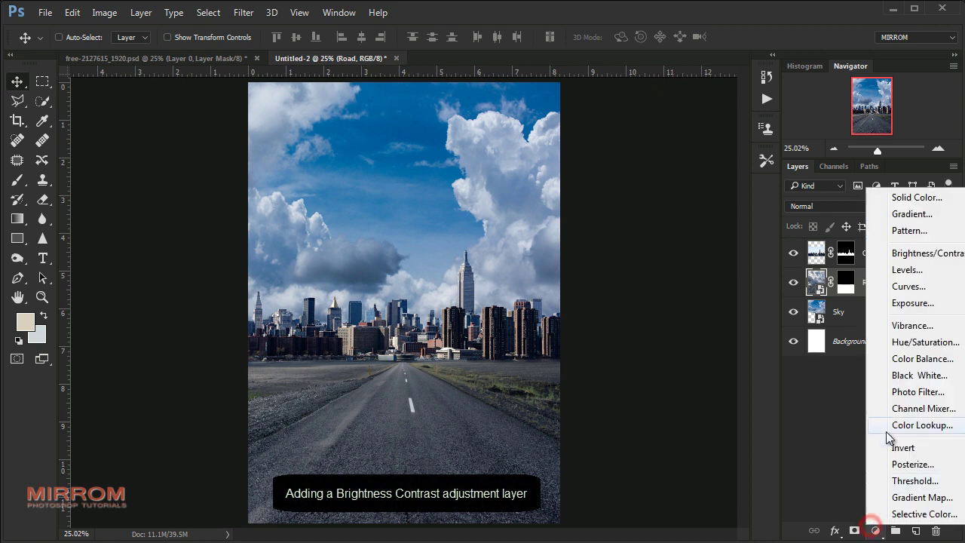
pyautogui.click(922, 256)
pyautogui.moveTo(714, 188); pyautogui.dragTo(649, 185)
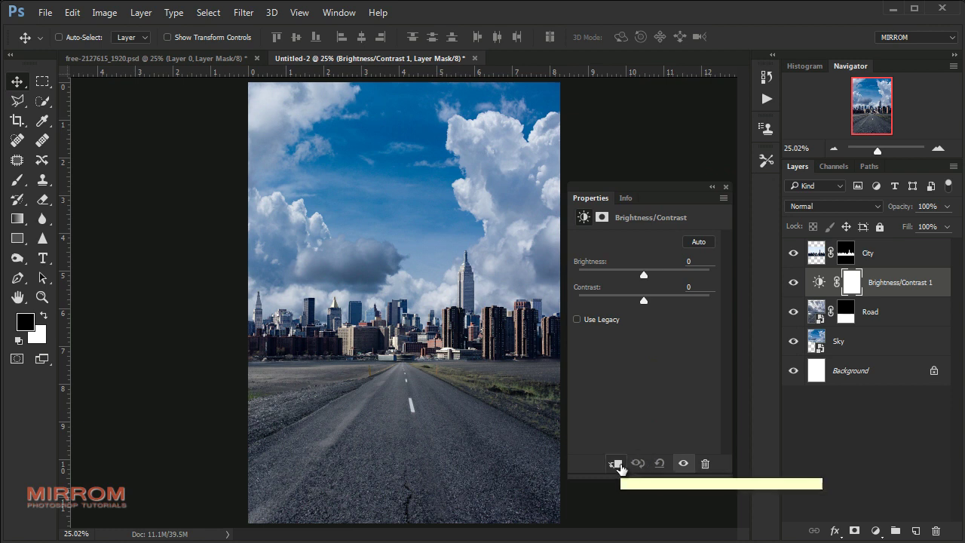
pyautogui.click(616, 464)
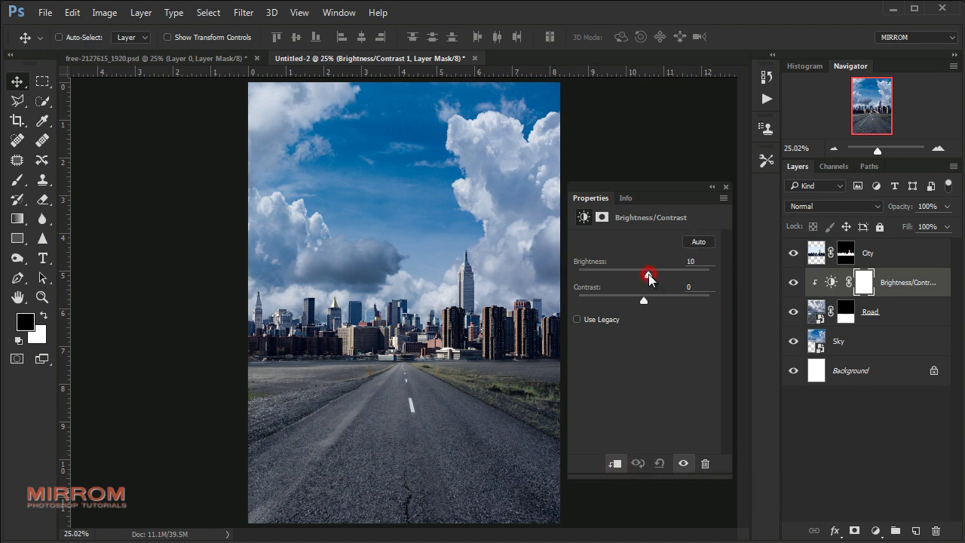
pyautogui.moveTo(648, 275); pyautogui.dragTo(694, 275)
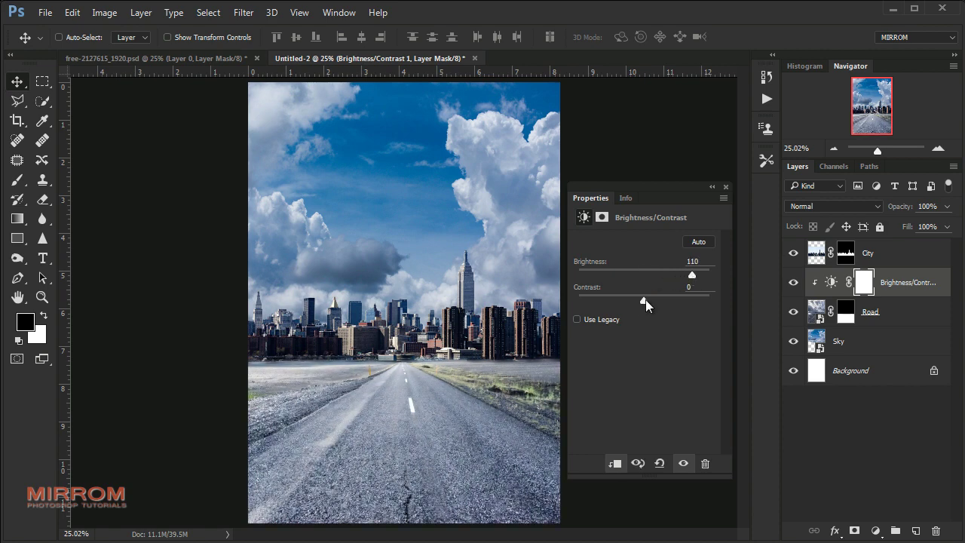
pyautogui.moveTo(646, 300); pyautogui.dragTo(668, 300)
pyautogui.click(705, 288)
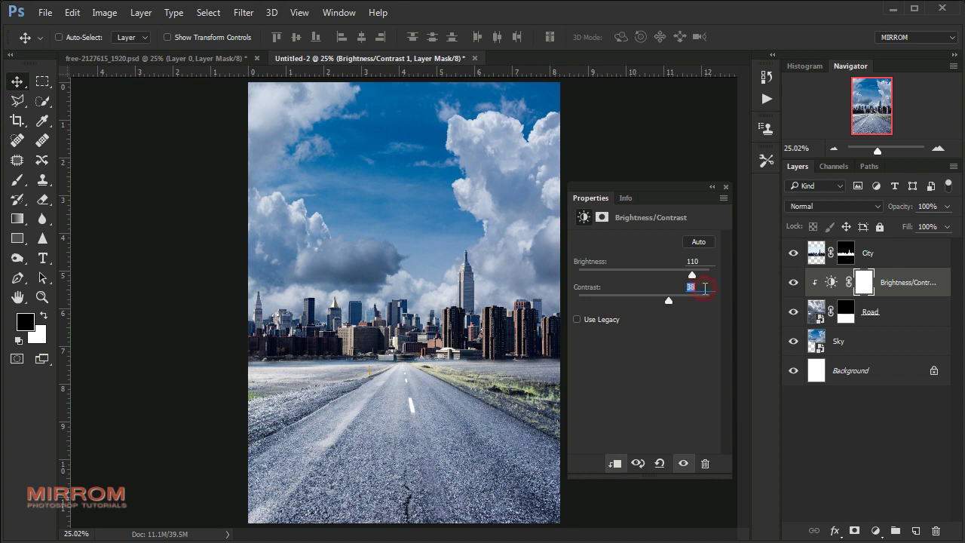
pyautogui.click(725, 187)
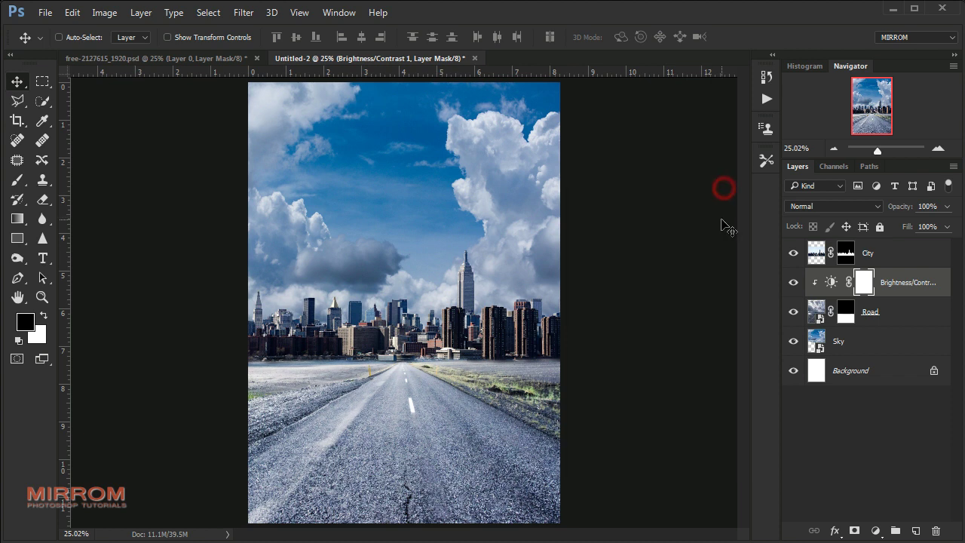
# Add a Vibrance layer clipped to Road with Vibrance set to -64
pyautogui.click(877, 531)
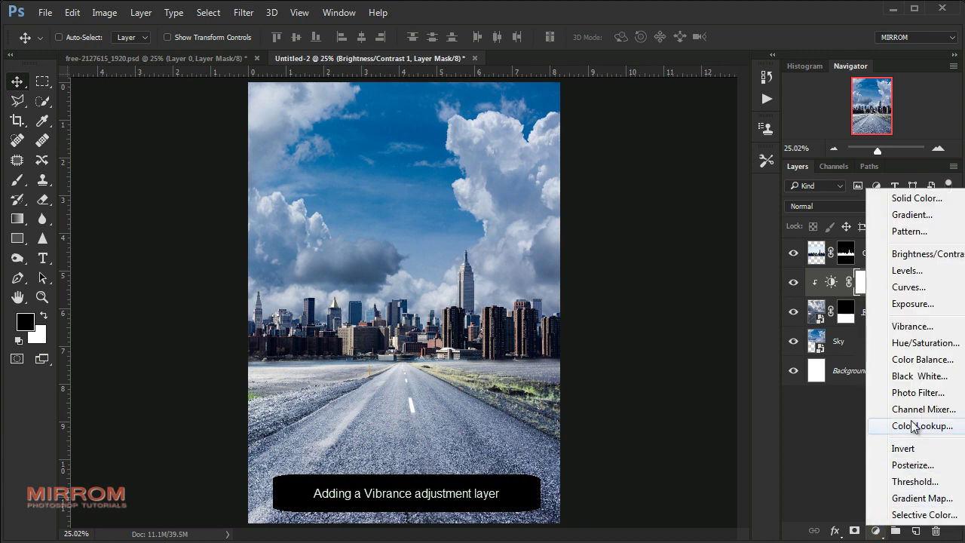
pyautogui.click(911, 326)
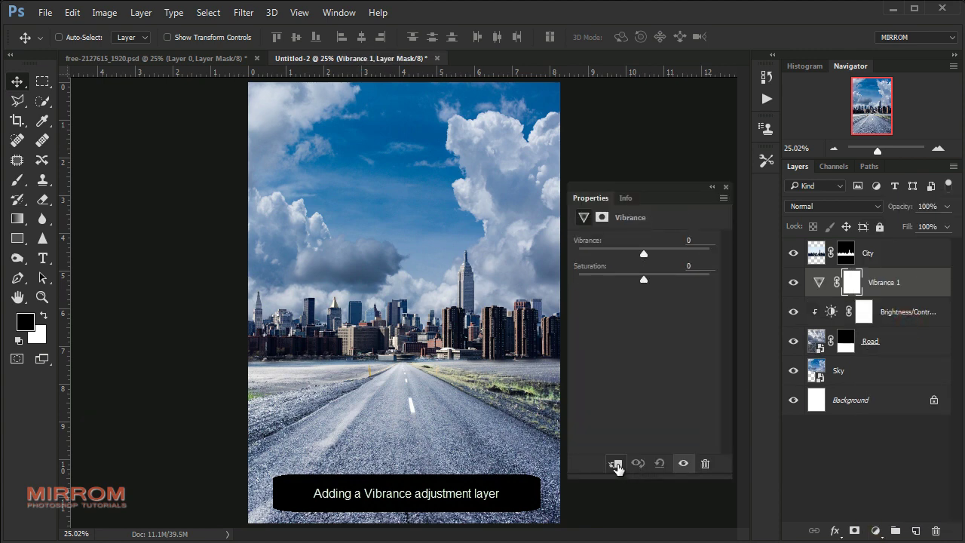
pyautogui.click(615, 463)
pyautogui.moveTo(643, 254); pyautogui.dragTo(638, 254)
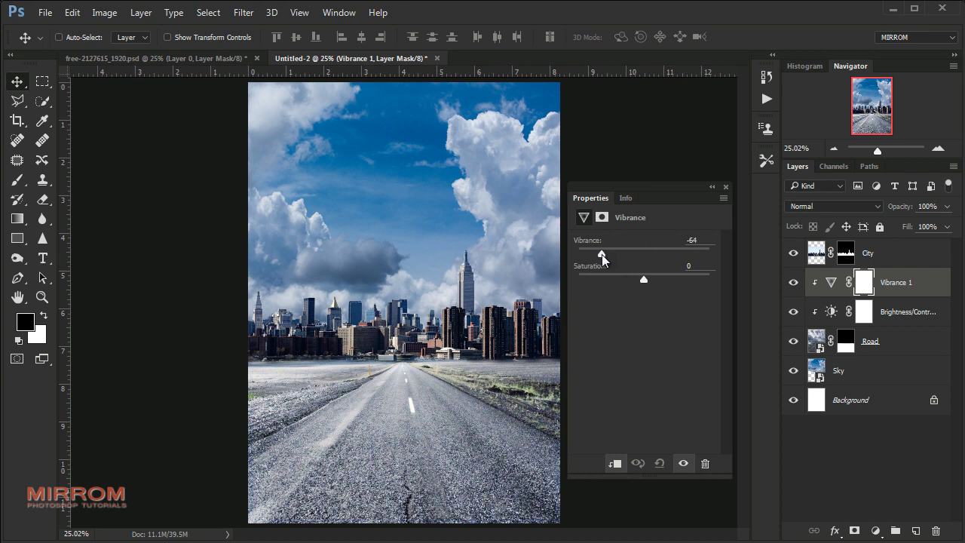
pyautogui.click(725, 187)
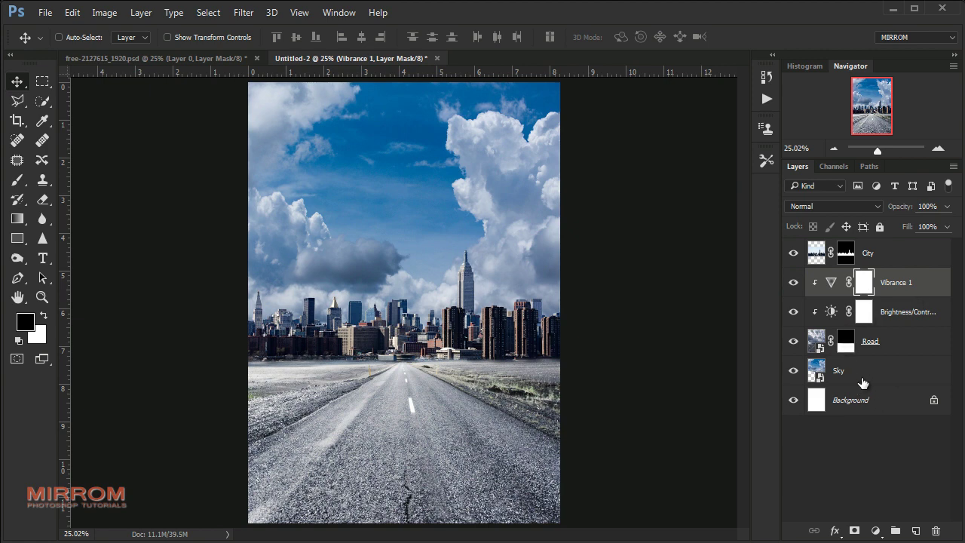
pyautogui.click(878, 261)
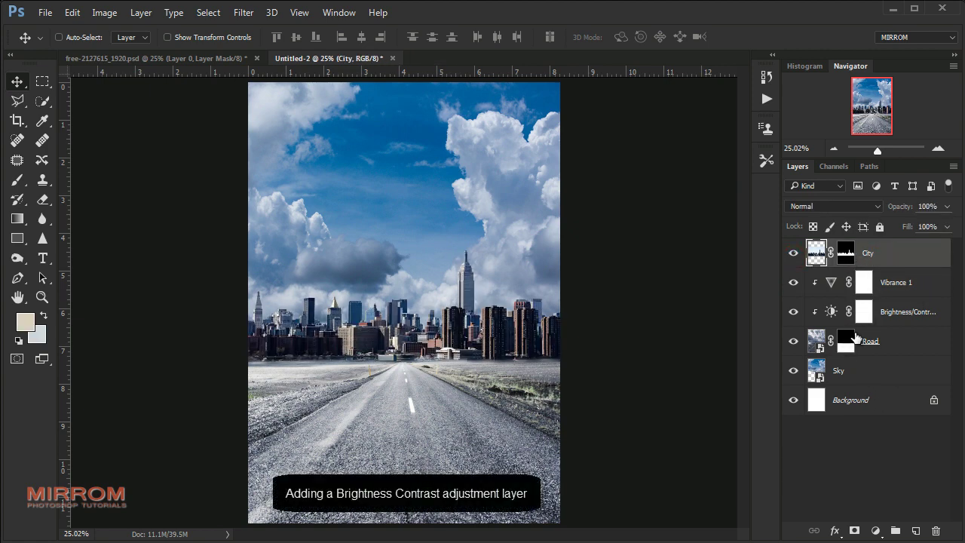
# Add a Brightness/Contrast layer clipped to City with Brightness 45 and Contrast -18
pyautogui.click(875, 530)
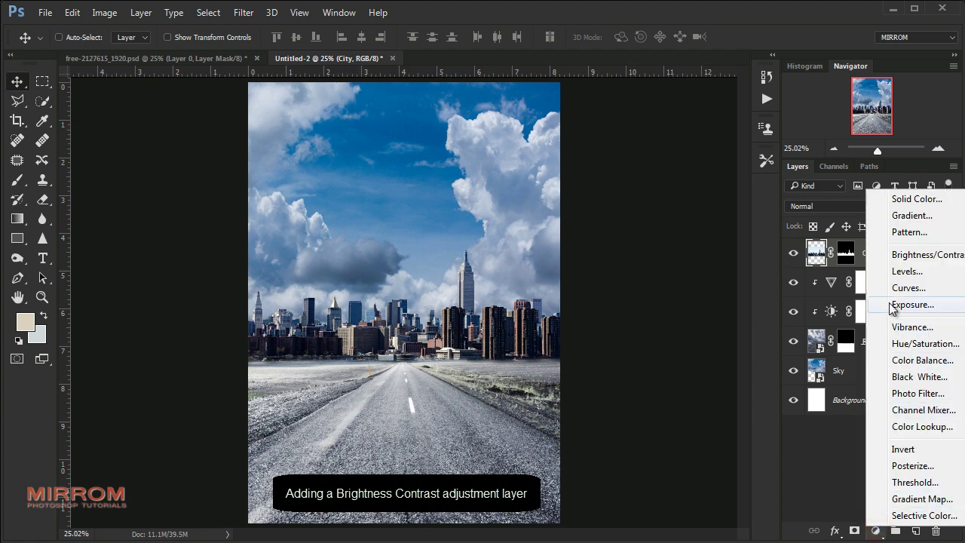
pyautogui.click(897, 257)
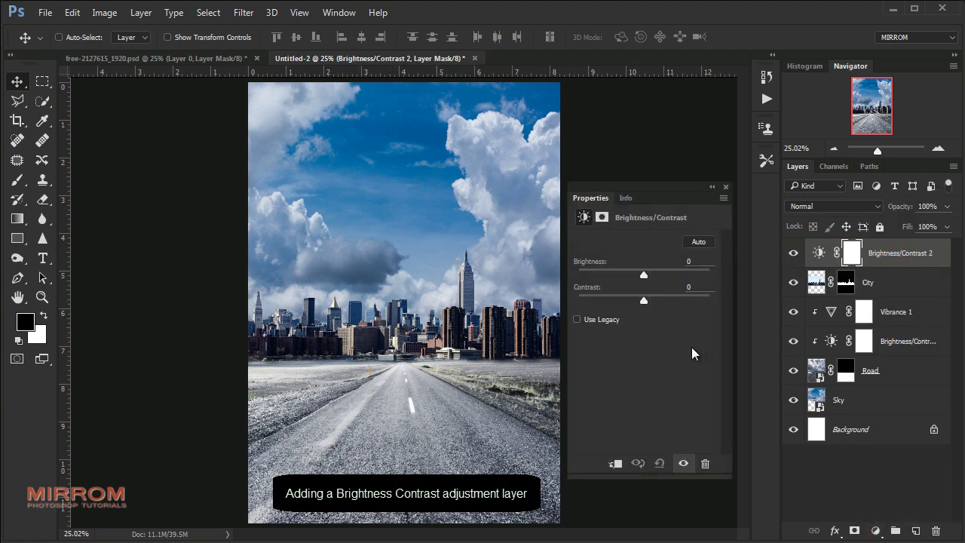
pyautogui.click(618, 465)
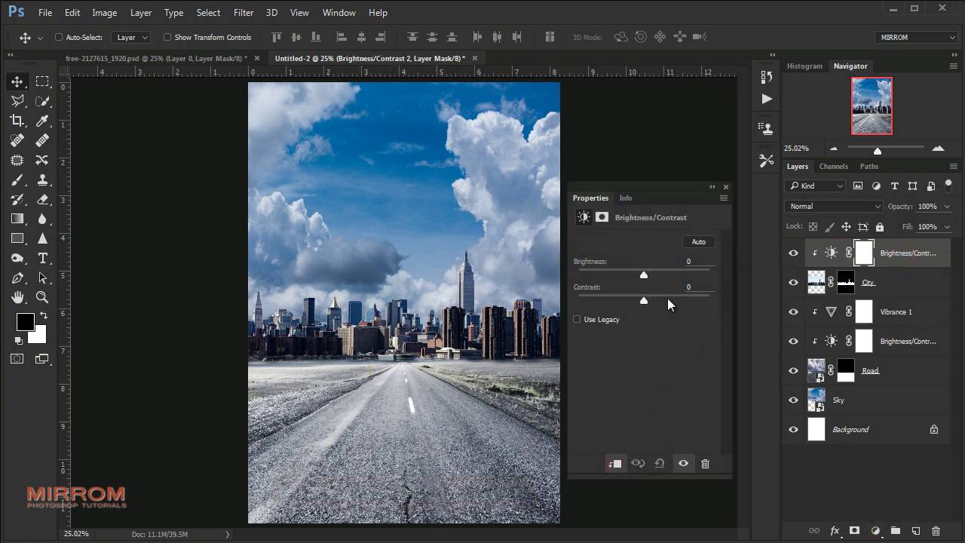
pyautogui.moveTo(644, 278); pyautogui.dragTo(663, 274)
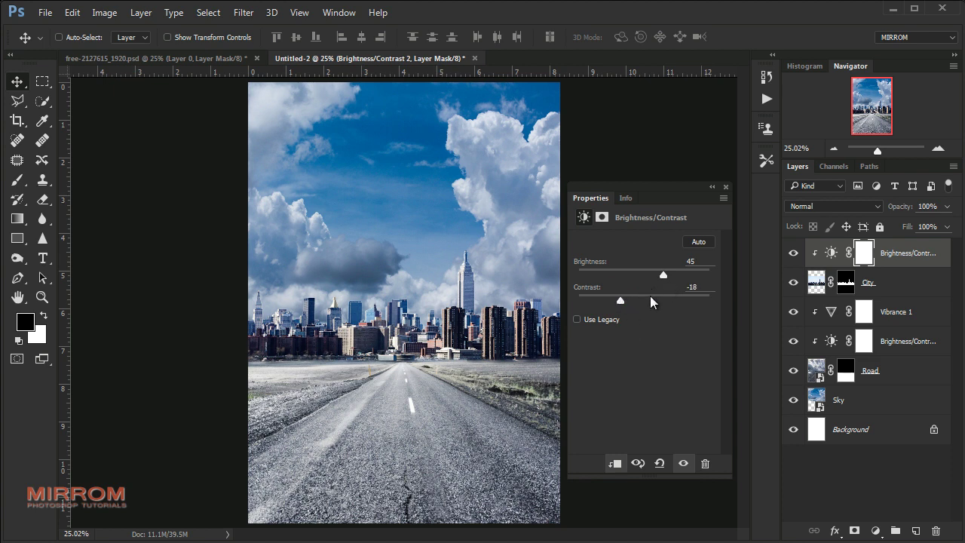
pyautogui.click(725, 187)
pyautogui.click(794, 253)
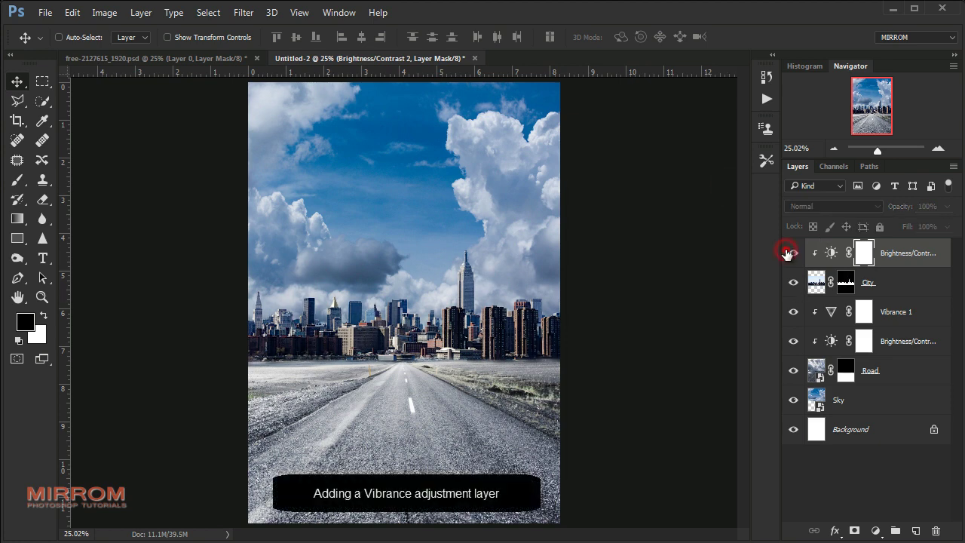
pyautogui.click(794, 253)
# Add a Vibrance layer clipped to City with Vibrance set to -67
pyautogui.click(877, 531)
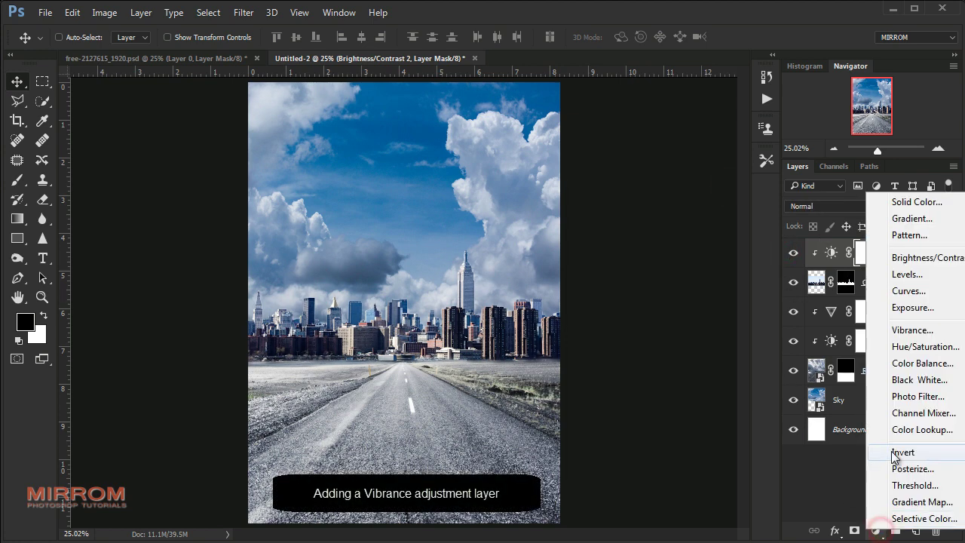
pyautogui.click(907, 329)
pyautogui.click(615, 463)
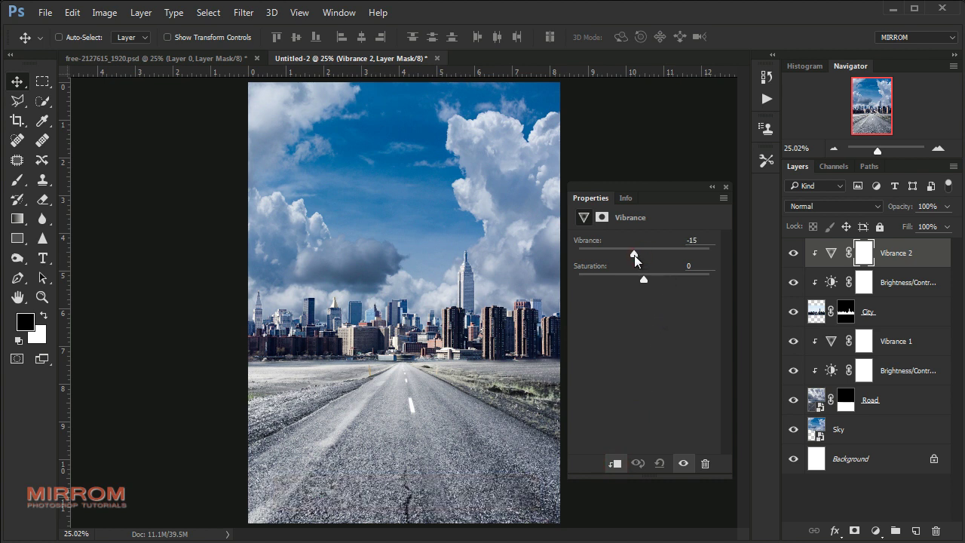
pyautogui.moveTo(613, 255); pyautogui.dragTo(600, 258)
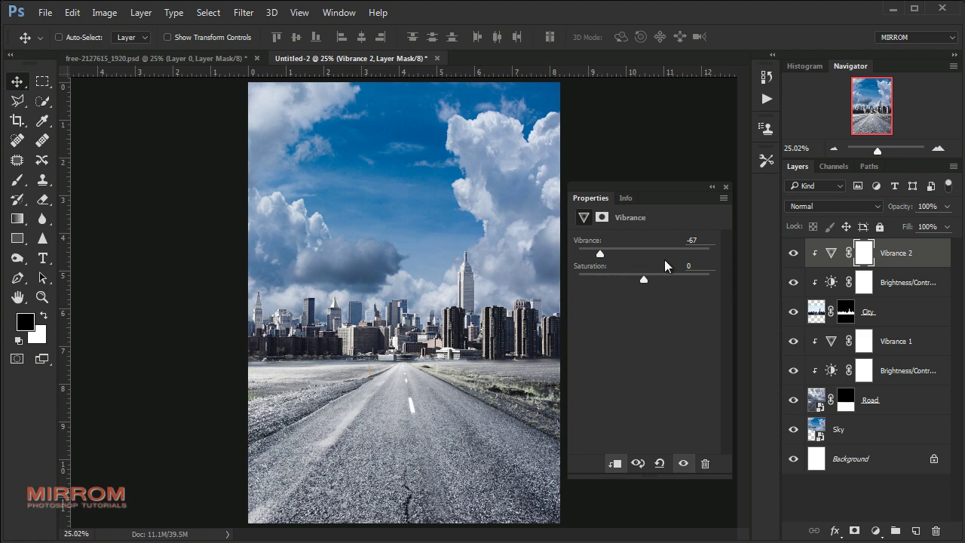
pyautogui.click(726, 187)
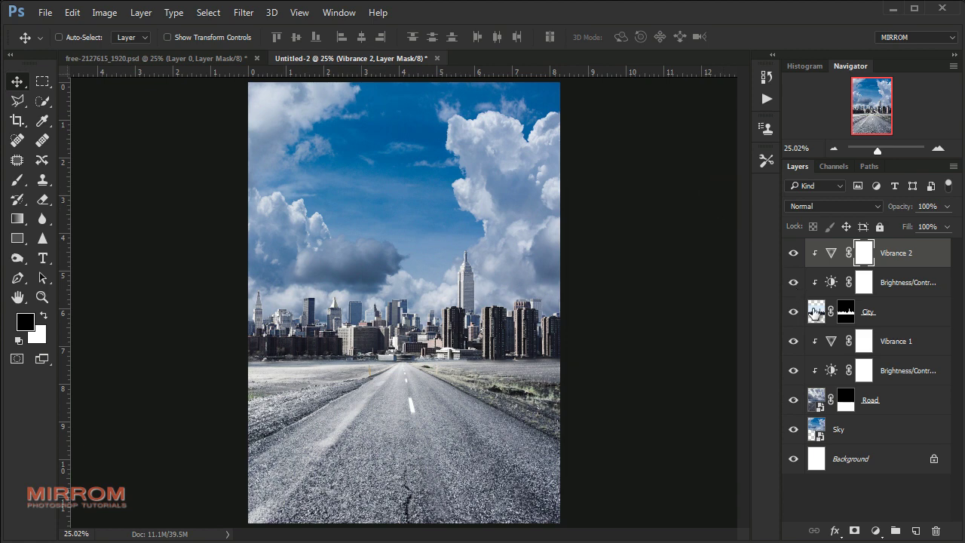
pyautogui.click(863, 431)
# Add a Hue/Saturation layer clipped to Sky: Hue -14, Saturation -49, Lightness +22
pyautogui.click(876, 531)
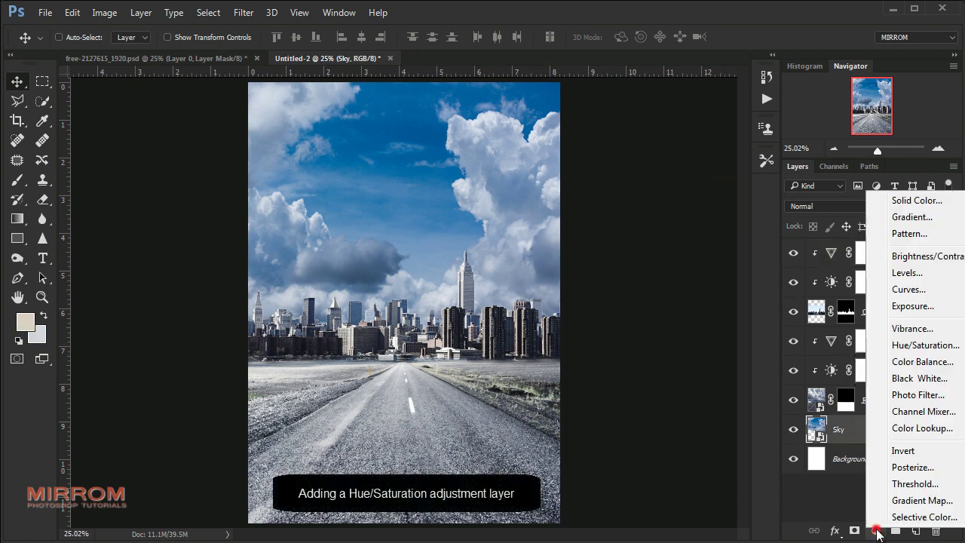
pyautogui.click(902, 345)
pyautogui.click(614, 463)
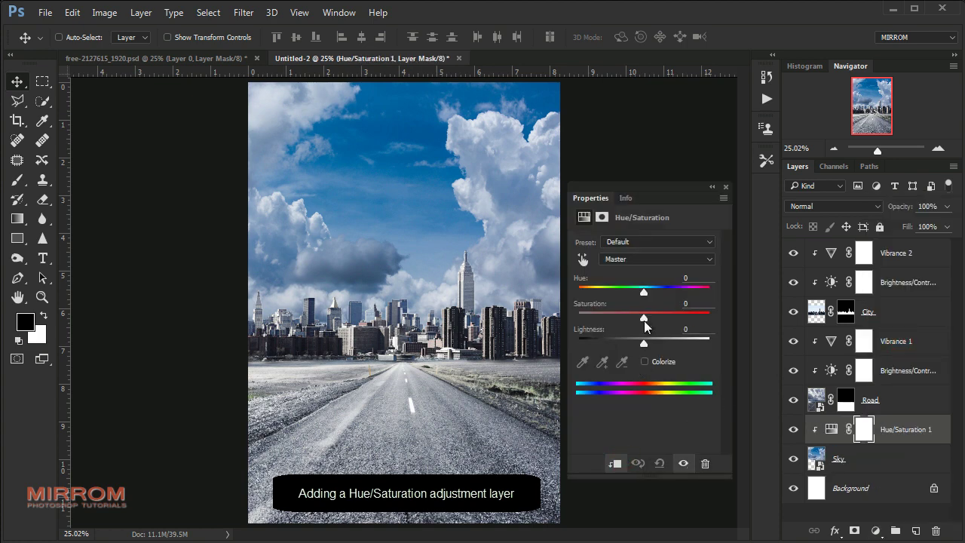
pyautogui.moveTo(641, 296)
pyautogui.mouseDown()
pyautogui.moveTo(605, 305)
pyautogui.moveTo(657, 325)
pyautogui.mouseUp()
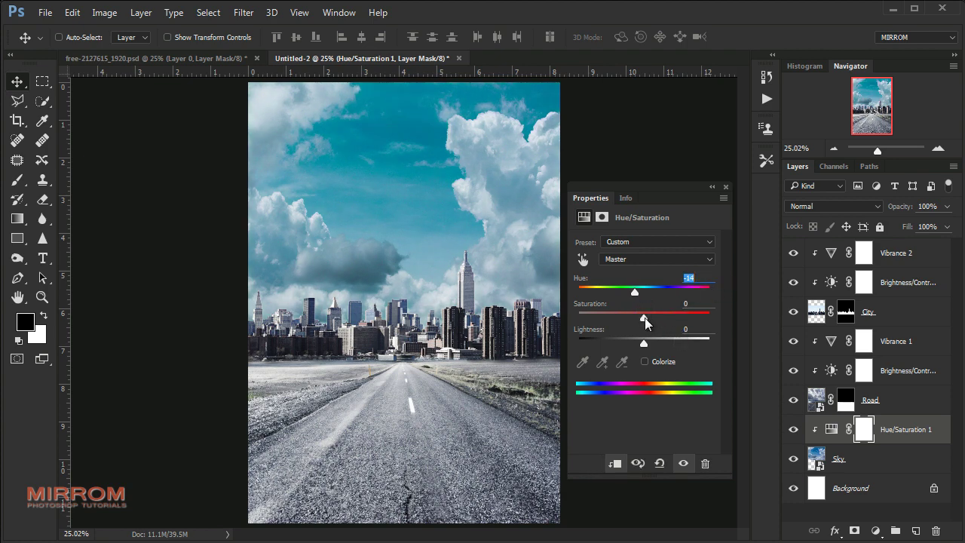
pyautogui.moveTo(639, 323)
pyautogui.mouseDown()
pyautogui.moveTo(619, 323)
pyautogui.moveTo(659, 348)
pyautogui.mouseUp()
pyautogui.click(706, 384)
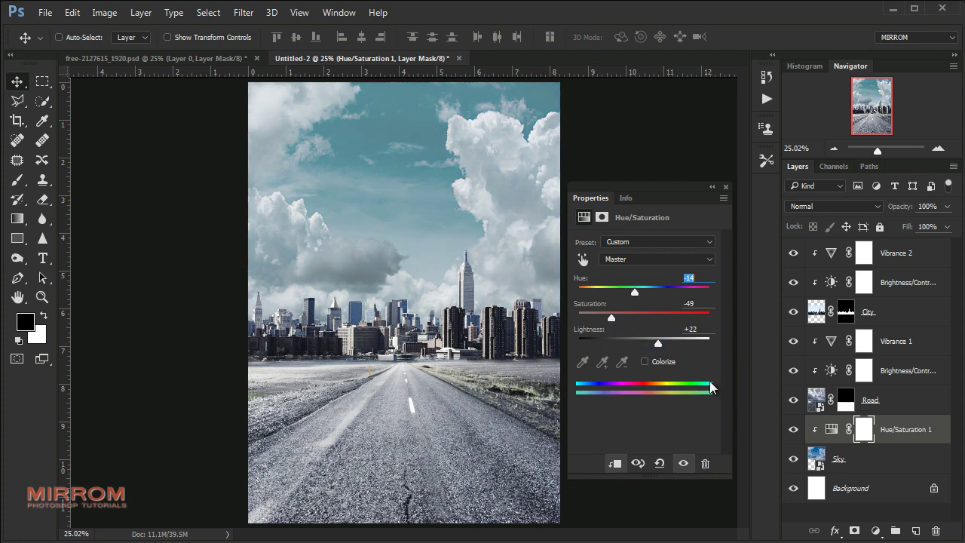
pyautogui.click(727, 189)
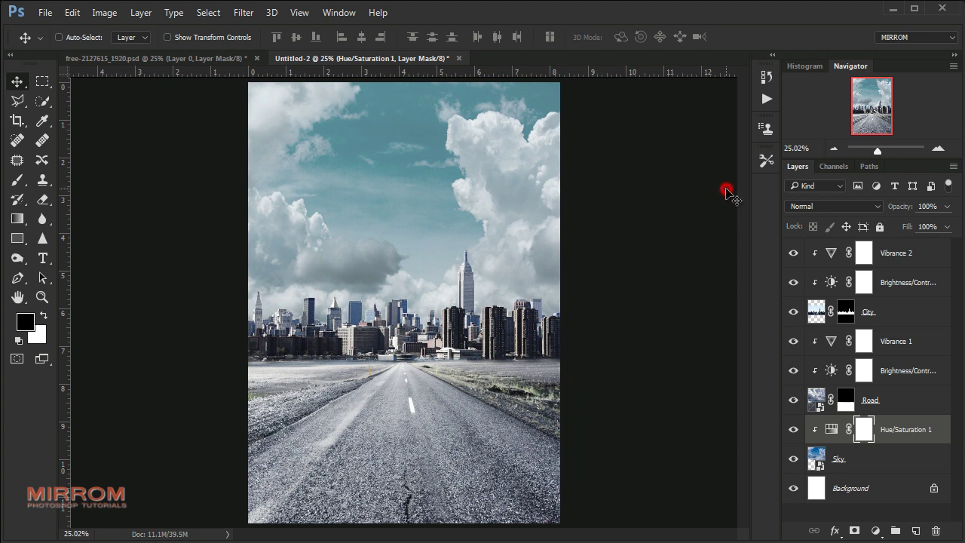
# Add a new Layer 1 above the sky and sample a light cloud grey as foreground colour
pyautogui.click(915, 530)
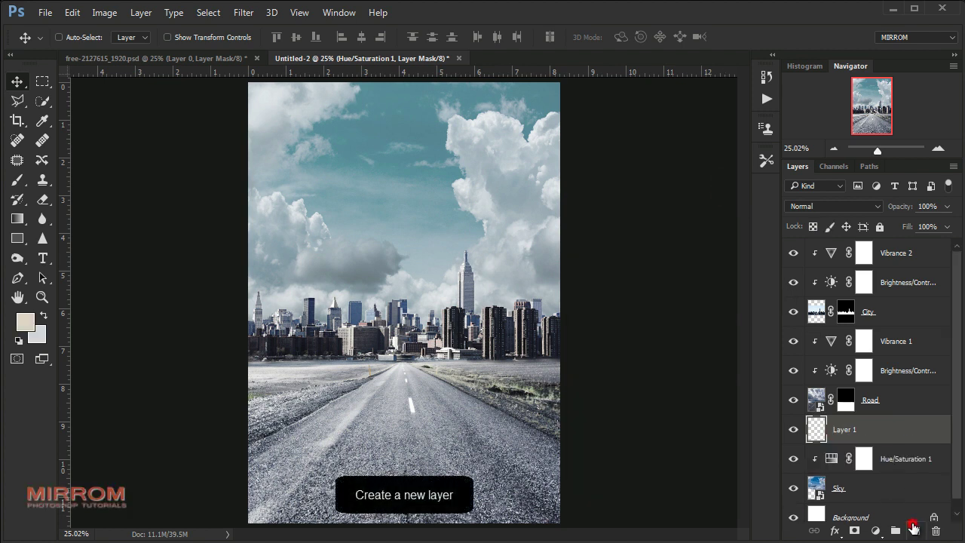
pyautogui.click(35, 322)
pyautogui.click(302, 291)
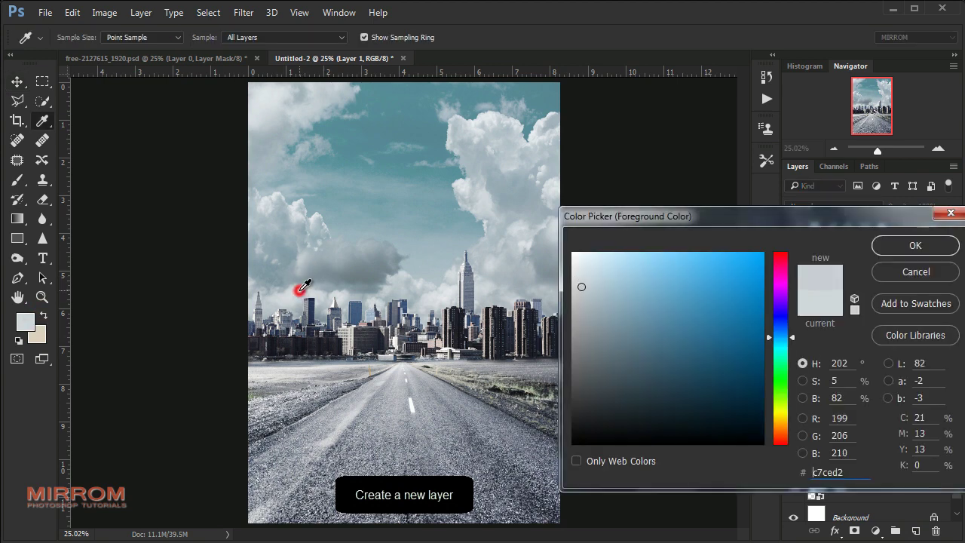
pyautogui.click(287, 294)
pyautogui.click(887, 245)
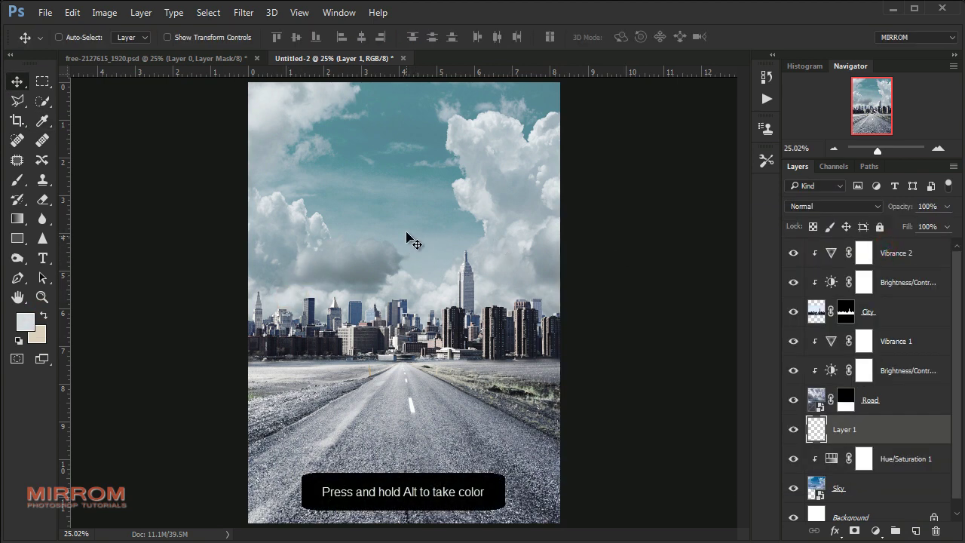
# Set up a soft Brush of about 400 px with lowered flow
pyautogui.press('b')
pyautogui.click(312, 37)
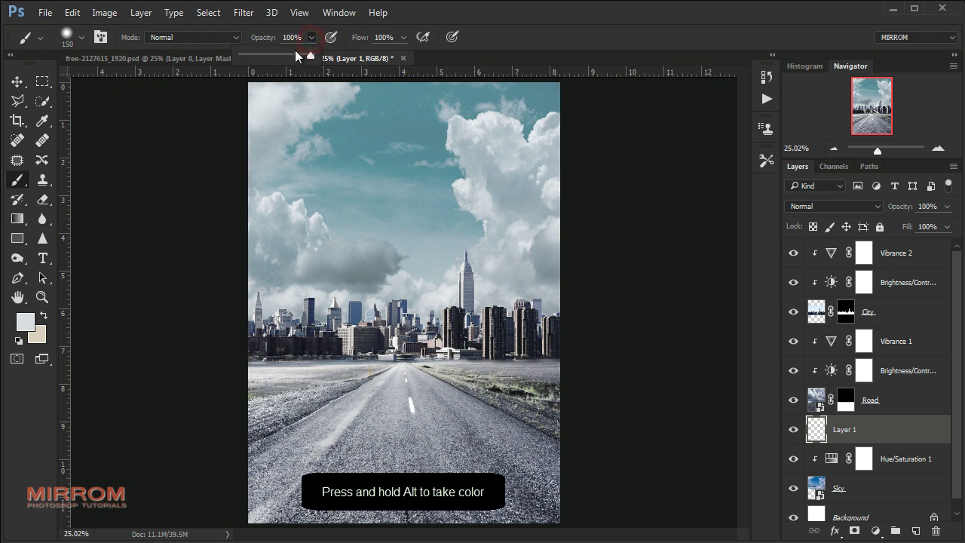
pyautogui.click(404, 37)
pyautogui.moveTo(407, 56)
pyautogui.mouseDown()
pyautogui.moveTo(364, 58)
pyautogui.moveTo(385, 54)
pyautogui.mouseUp()
pyautogui.click(371, 139)
pyautogui.press(']')
pyautogui.press(']')
pyautogui.press(']')
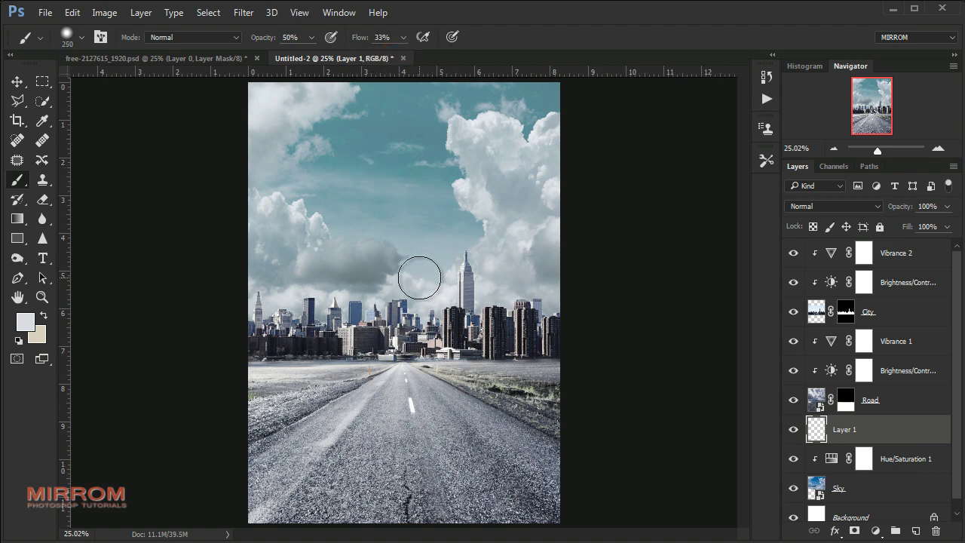
pyautogui.rightClick(419, 278)
pyautogui.moveTo(543, 243); pyautogui.dragTo(521, 243)
pyautogui.click(351, 311)
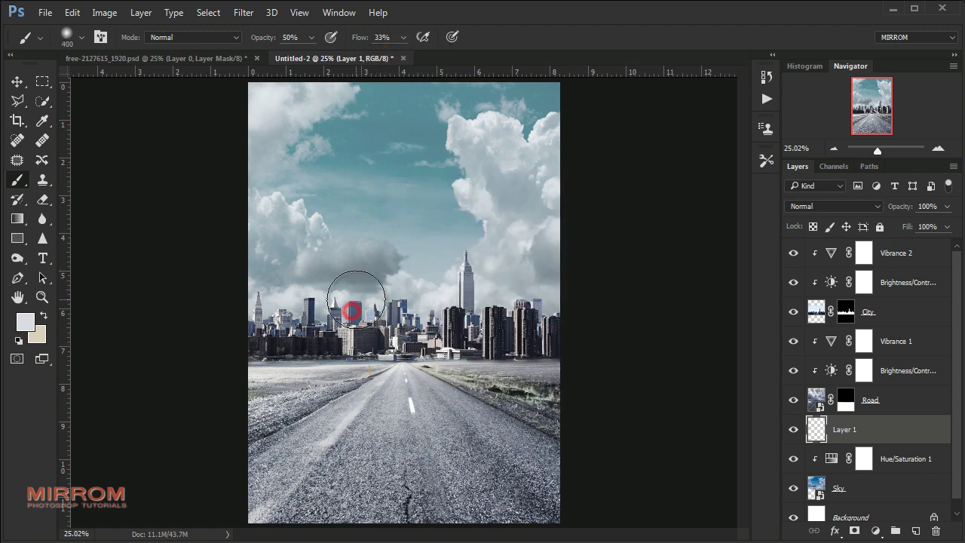
# Paint pale haze across the clouds and sky with a 600–800 px brush at 33% opacity
pyautogui.moveTo(388, 308)
pyautogui.mouseDown()
pyautogui.moveTo(360, 264)
pyautogui.moveTo(470, 323)
pyautogui.moveTo(548, 312)
pyautogui.moveTo(491, 254)
pyautogui.moveTo(561, 263)
pyautogui.moveTo(293, 274)
pyautogui.moveTo(301, 242)
pyautogui.moveTo(256, 248)
pyautogui.moveTo(339, 317)
pyautogui.mouseUp()
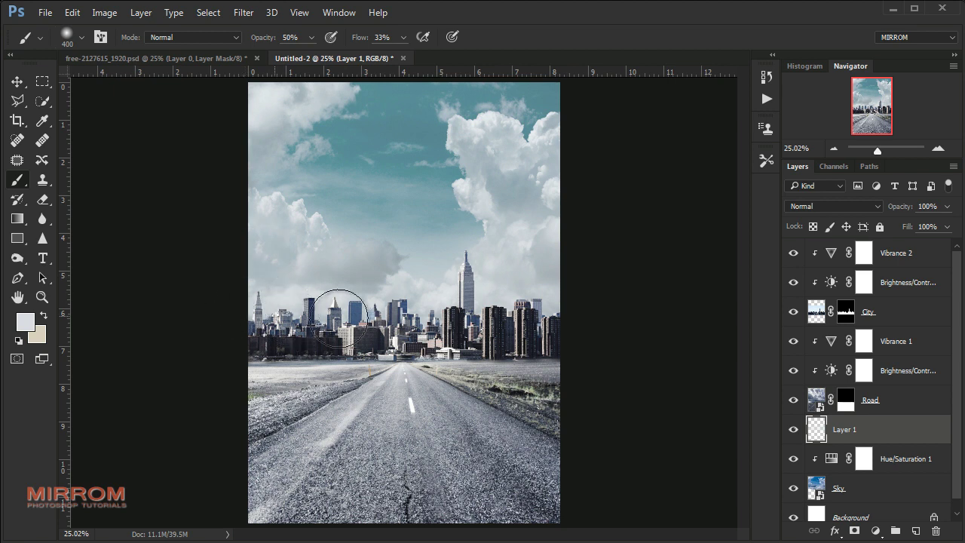
pyautogui.press(']')
pyautogui.press(']')
pyautogui.press(']')
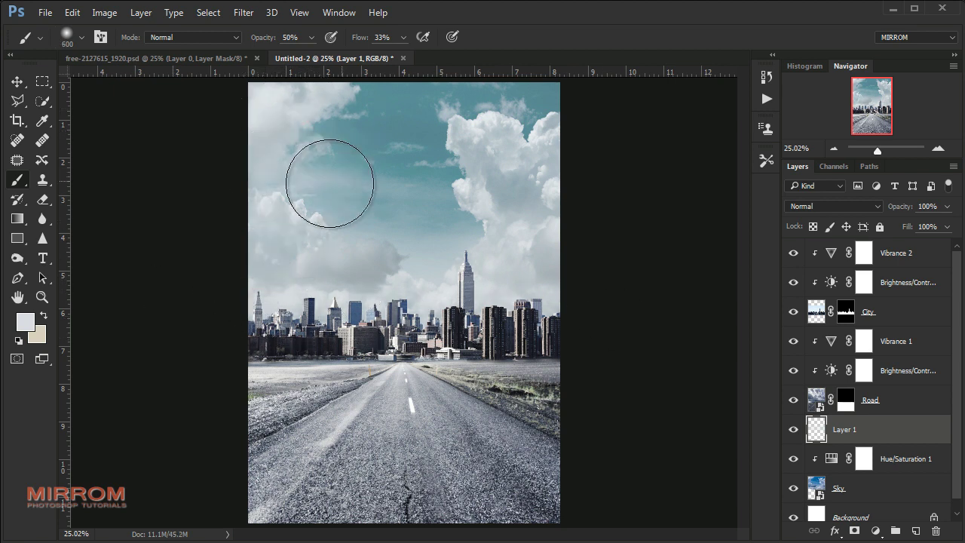
pyautogui.moveTo(330, 183)
pyautogui.mouseDown()
pyautogui.moveTo(595, 176)
pyautogui.moveTo(490, 151)
pyautogui.moveTo(500, 177)
pyautogui.moveTo(556, 128)
pyautogui.moveTo(571, 173)
pyautogui.moveTo(566, 233)
pyautogui.moveTo(571, 97)
pyautogui.moveTo(520, 88)
pyautogui.mouseUp()
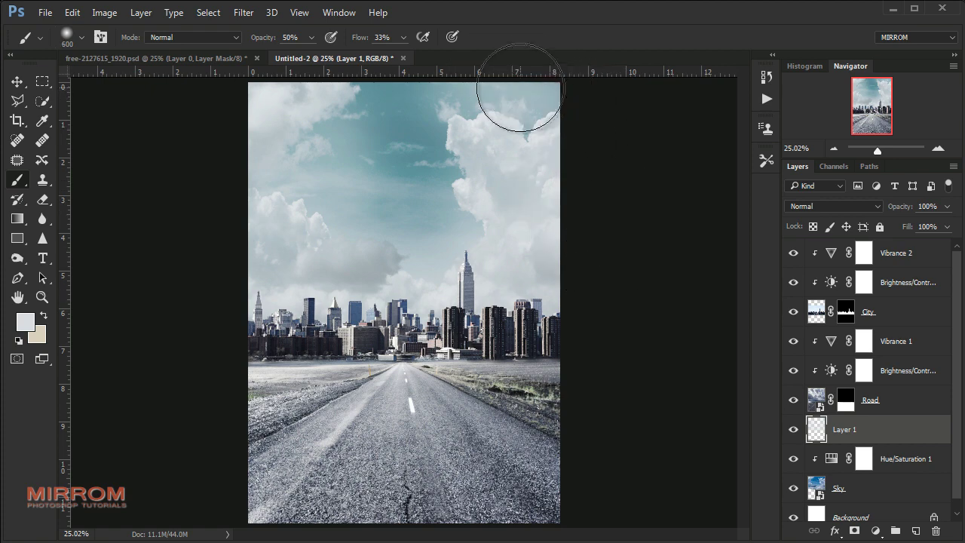
pyautogui.hotkey('ctrl', '-')
pyautogui.press(']')
pyautogui.press(']')
pyautogui.press(']')
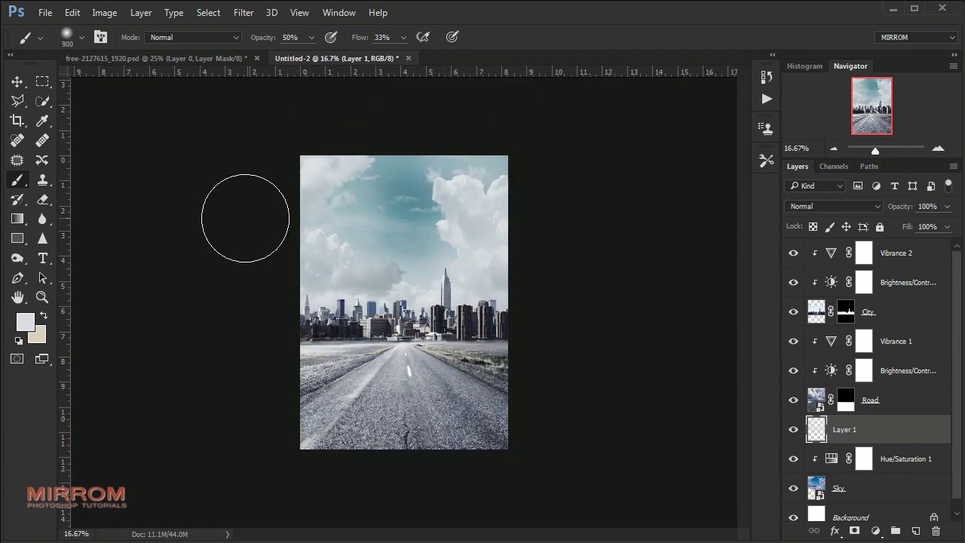
pyautogui.press('[')
pyautogui.press('3')
pyautogui.press('3')
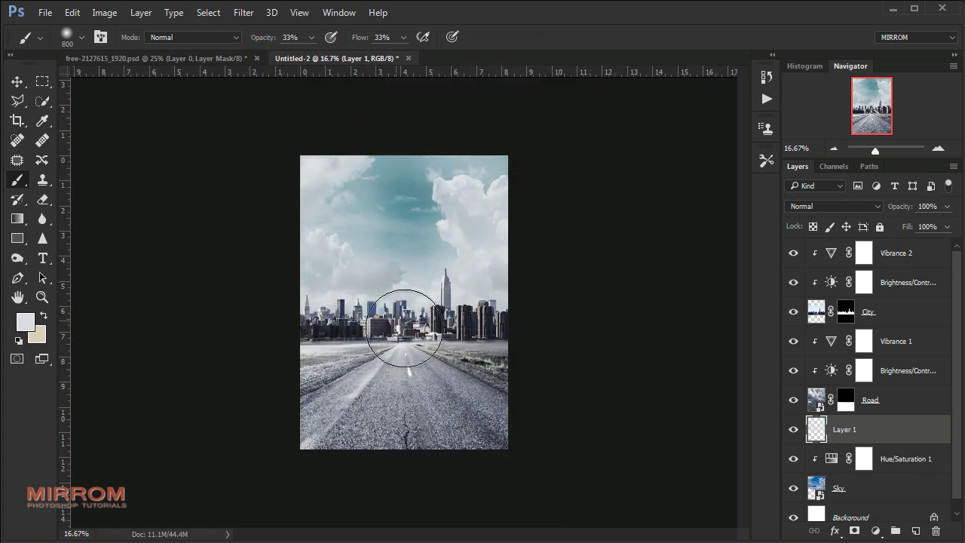
pyautogui.click(377, 323)
pyautogui.click(478, 229)
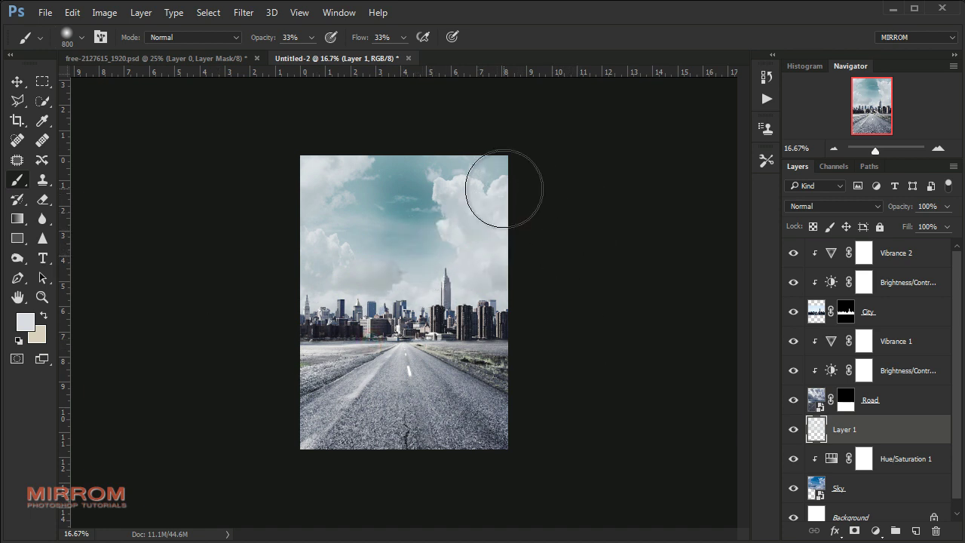
pyautogui.click(398, 197)
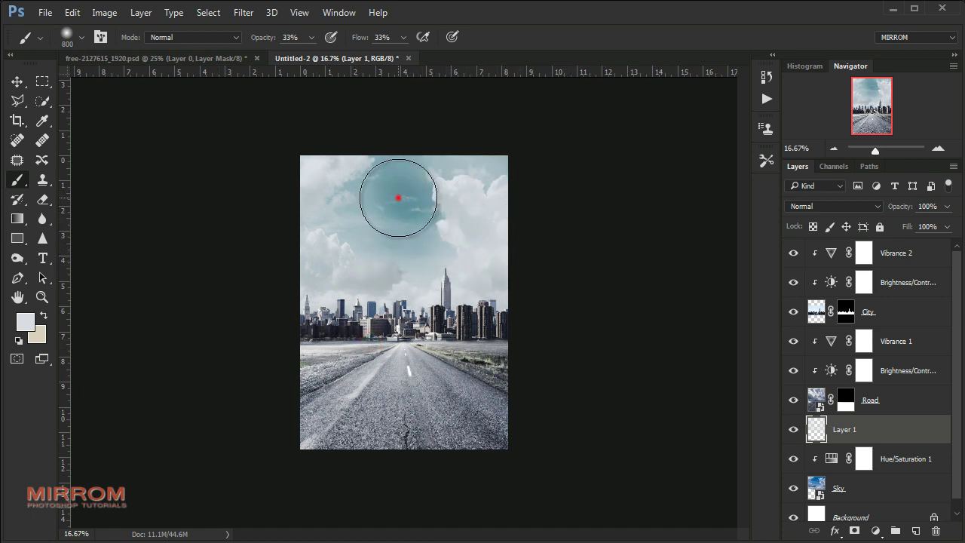
# Toggle Layer 1's visibility to compare, keeping its opacity at 100%
pyautogui.press('v')
pyautogui.hotkey('ctrl', '-')
pyautogui.hotkey('ctrl', '+')
pyautogui.hotkey('ctrl', '+')
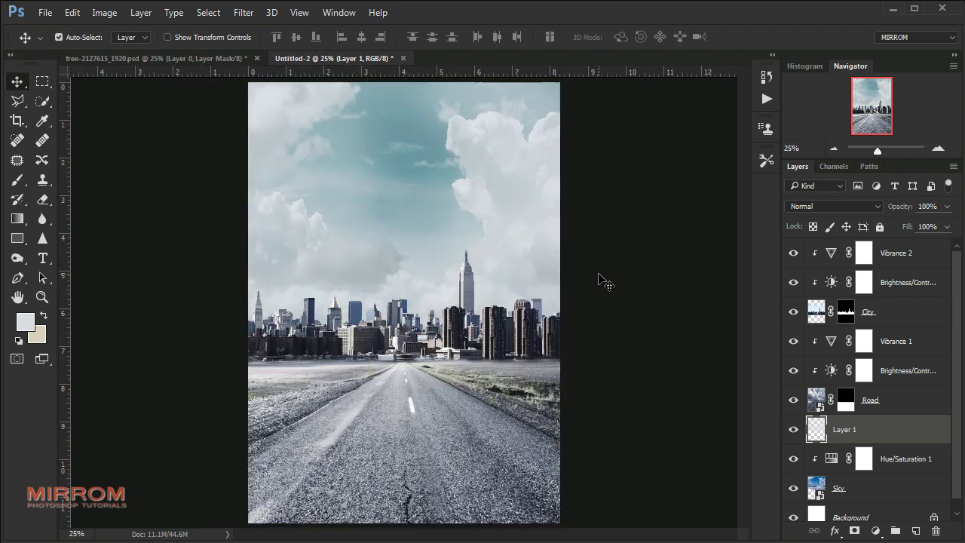
pyautogui.click(793, 429)
pyautogui.click(794, 429)
pyautogui.moveTo(908, 212); pyautogui.dragTo(914, 212)
# Dab more soft haze over the skyline, upper sky, right clouds and grass
pyautogui.press('b')
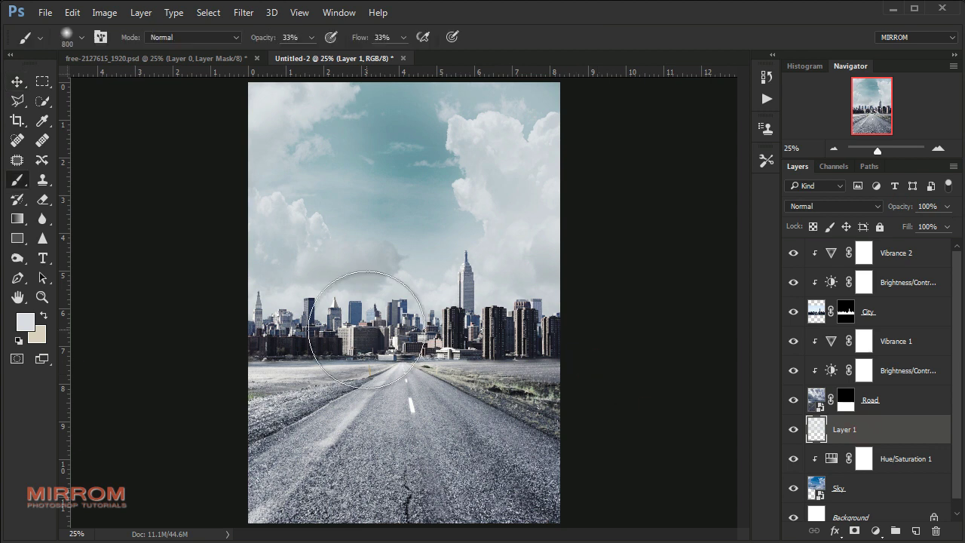
pyautogui.click(353, 330)
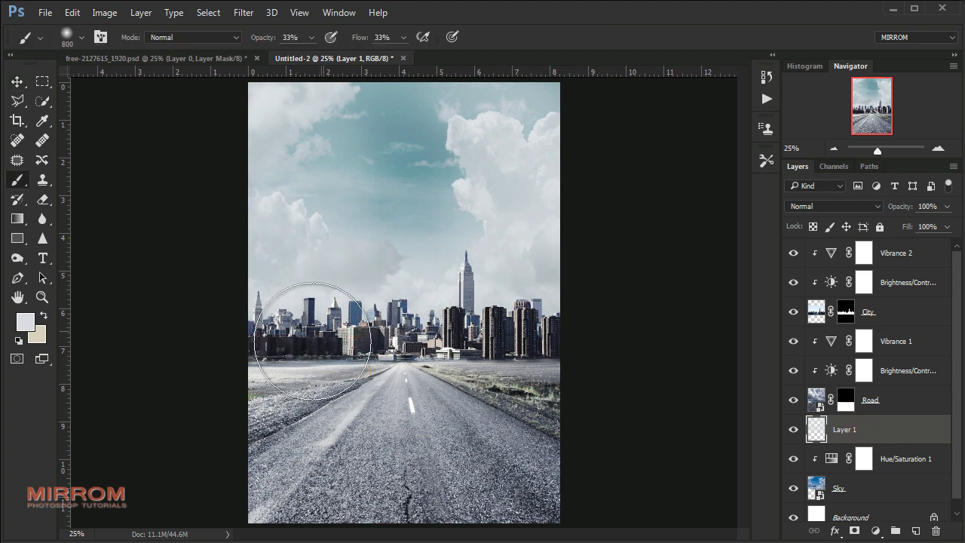
pyautogui.click(539, 353)
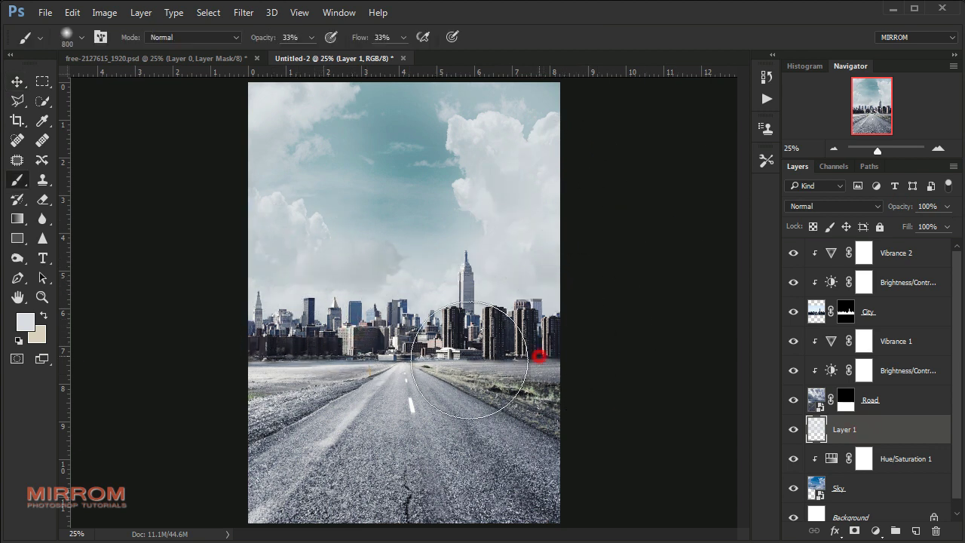
pyautogui.click(286, 201)
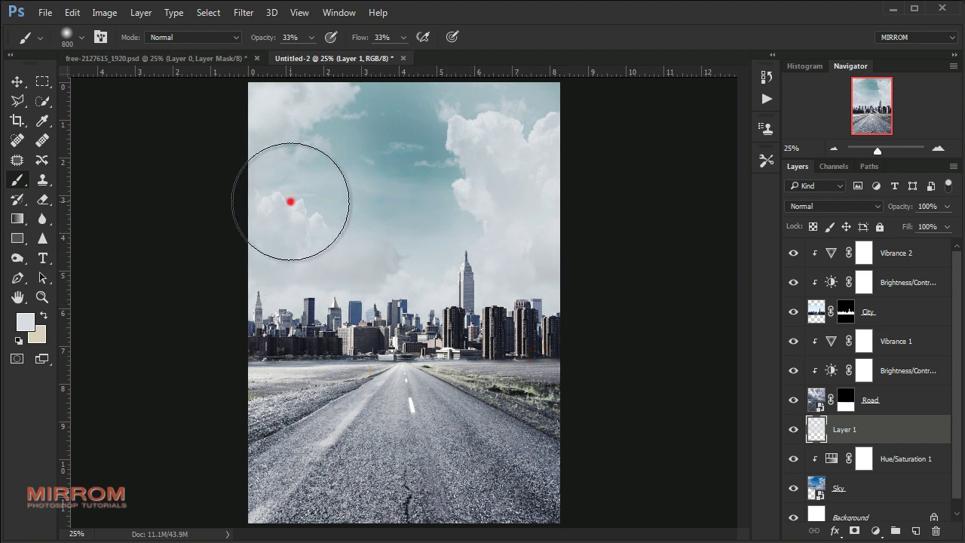
pyautogui.click(541, 144)
pyautogui.click(611, 233)
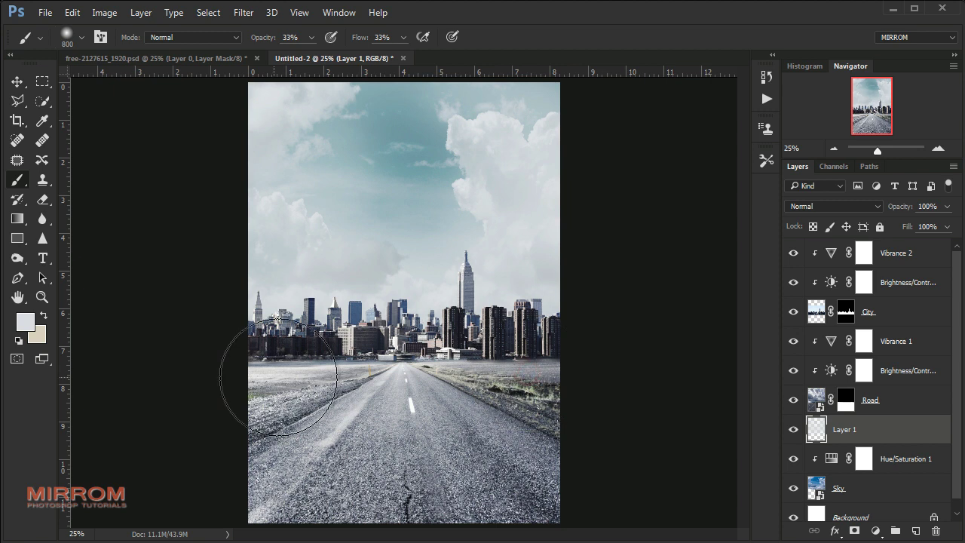
pyautogui.press('v')
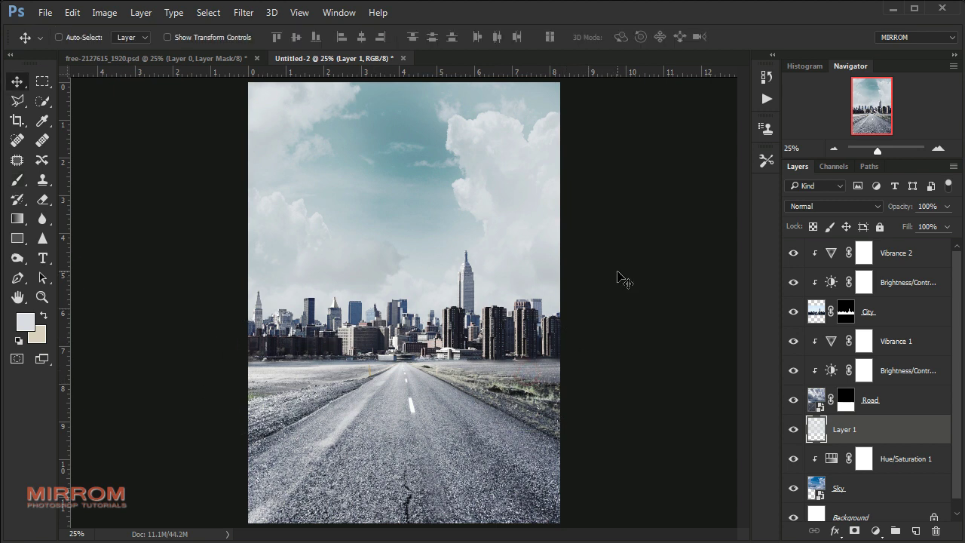
# Create Layer 2 above Vibrance 2 and brush a pale fog band along the horizon at 300 and 200 px
pyautogui.click(904, 256)
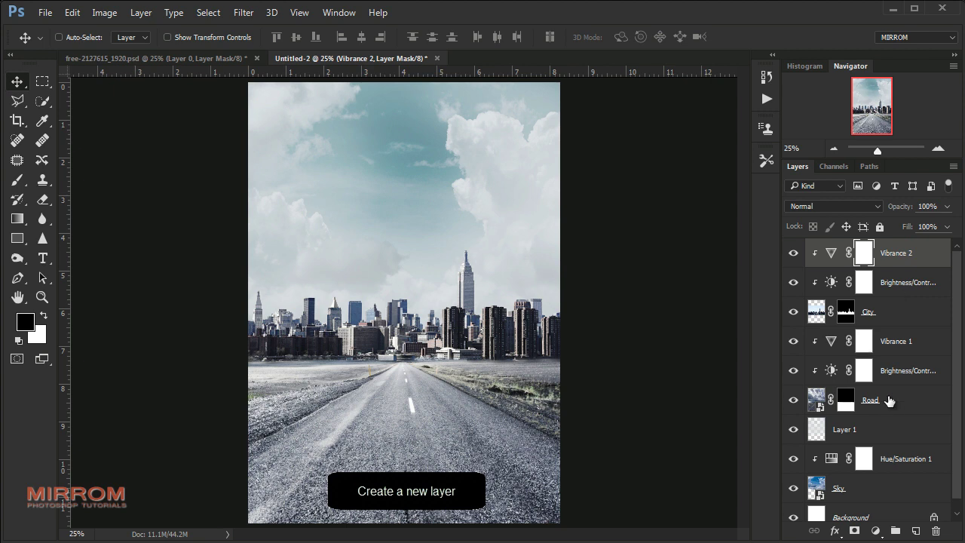
pyautogui.click(916, 530)
pyautogui.press('b')
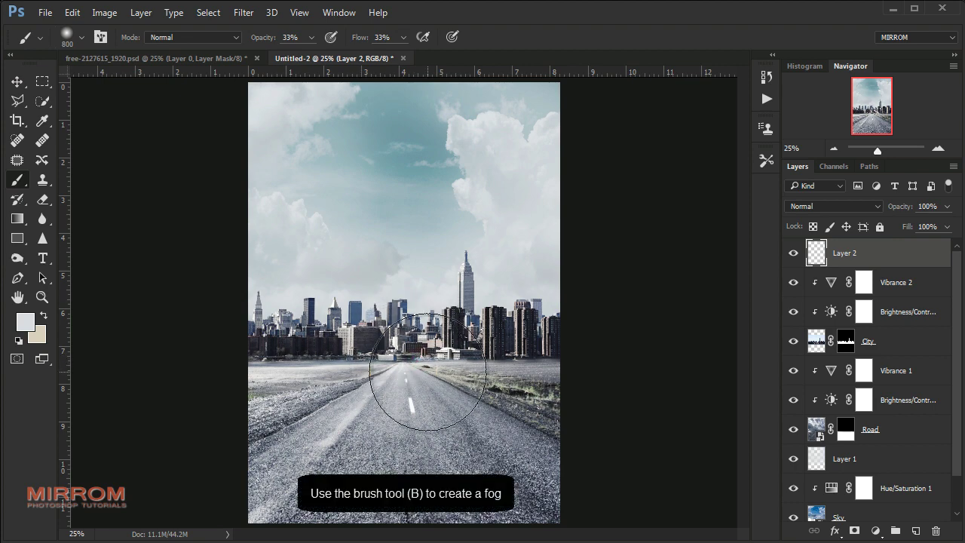
pyautogui.press('[')
pyautogui.press('[')
pyautogui.press('[')
pyautogui.press('[')
pyautogui.press('[')
pyautogui.moveTo(560, 359)
pyautogui.mouseDown()
pyautogui.moveTo(202, 360)
pyautogui.moveTo(252, 367)
pyautogui.mouseUp()
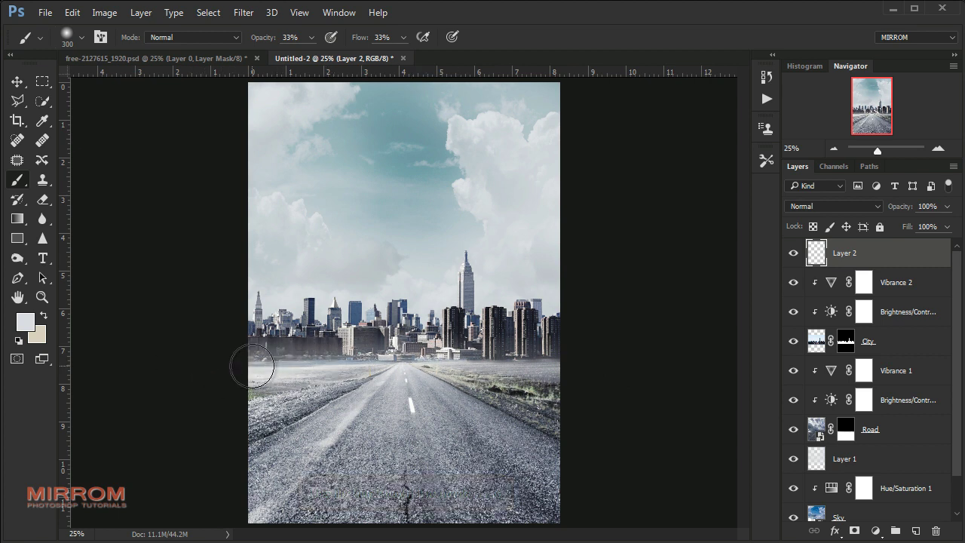
pyautogui.press('[')
pyautogui.press('[')
pyautogui.moveTo(253, 365)
pyautogui.mouseDown()
pyautogui.moveTo(580, 368)
pyautogui.moveTo(242, 360)
pyautogui.mouseUp()
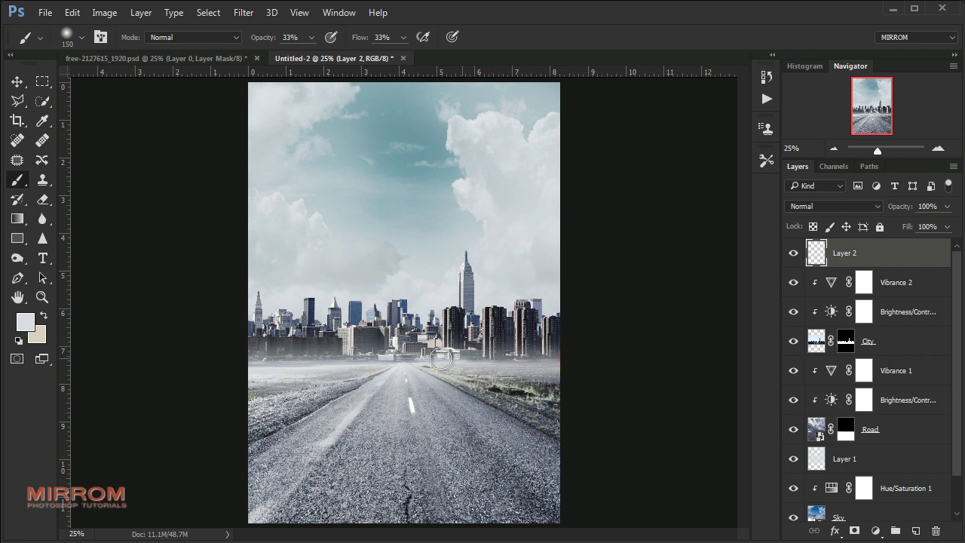
# Stamp fog along the horizon with the 916 cloud brush at 100% opacity and flow, up to 1100 px
pyautogui.press('0')
pyautogui.hotkey('shift', '0')
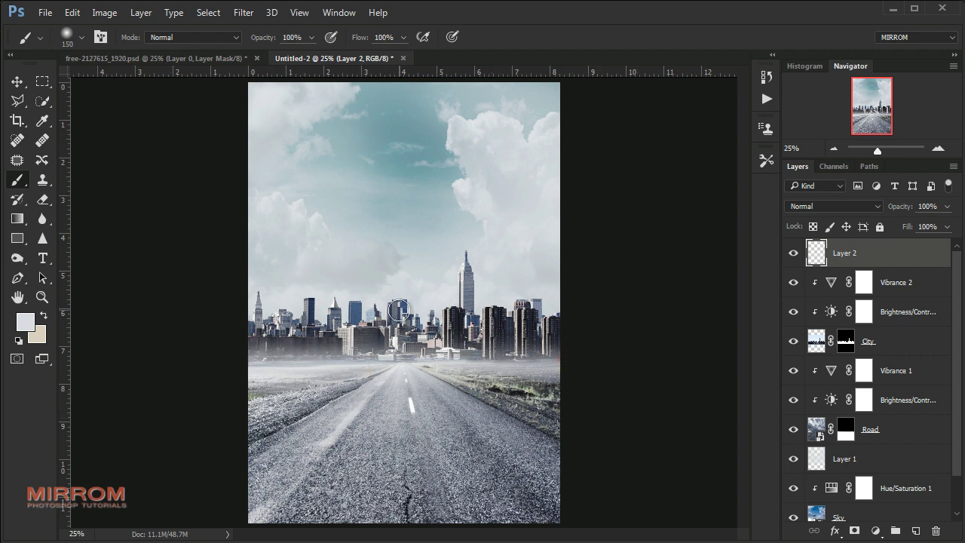
pyautogui.rightClick(399, 309)
pyautogui.click(427, 461)
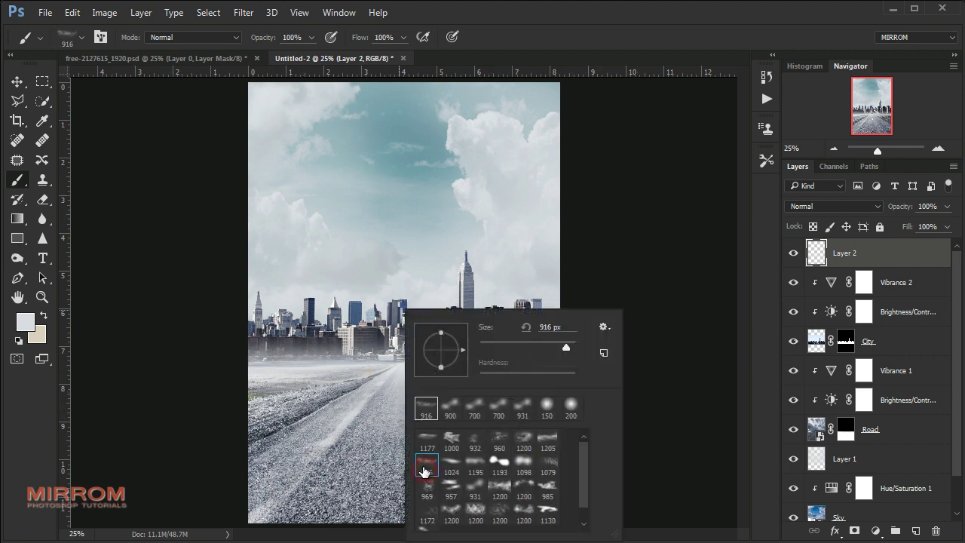
pyautogui.click(362, 340)
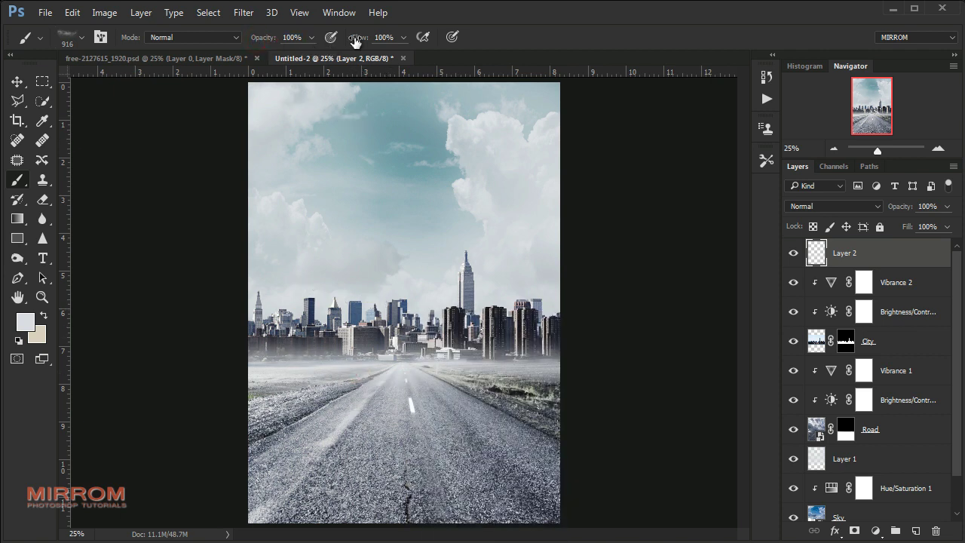
pyautogui.click(430, 362)
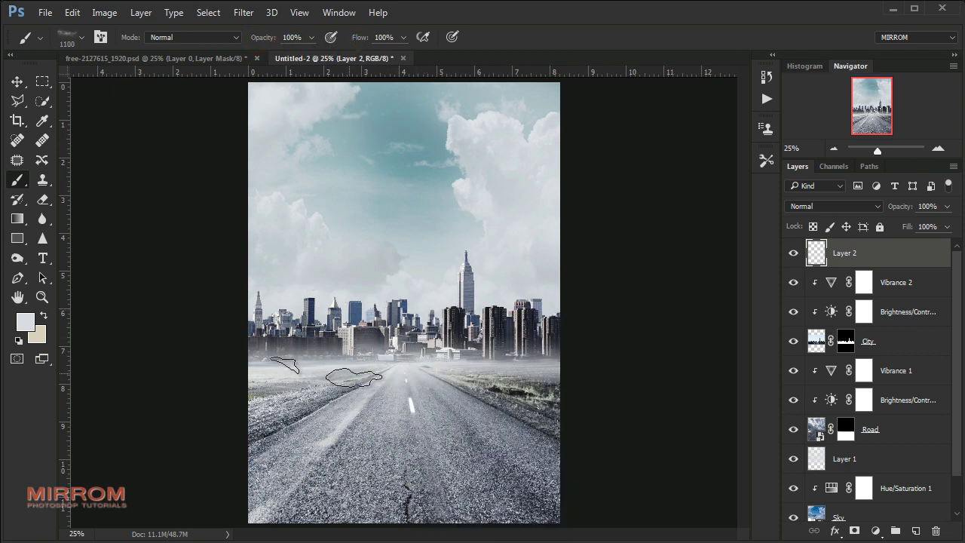
pyautogui.click(355, 357)
pyautogui.press(']')
pyautogui.press(']')
pyautogui.click(564, 349)
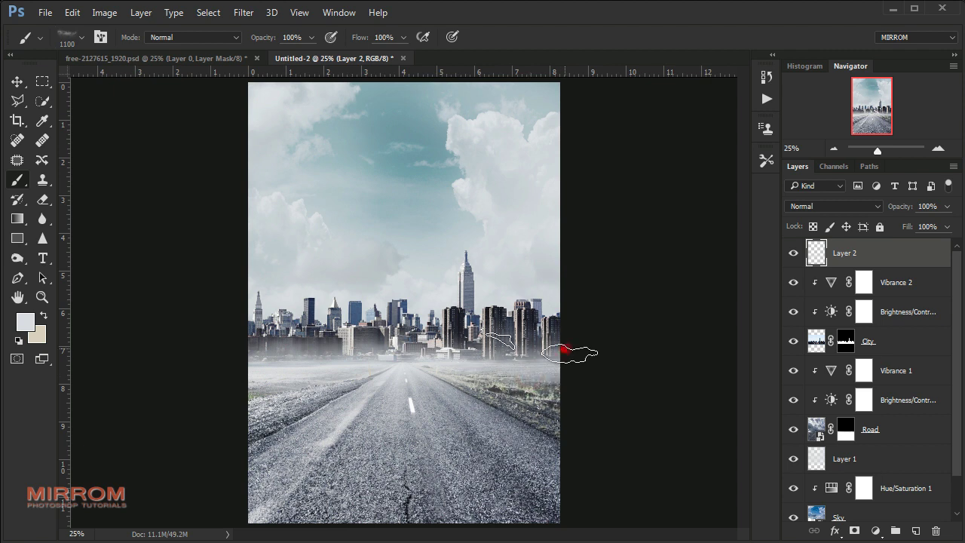
pyautogui.click(463, 339)
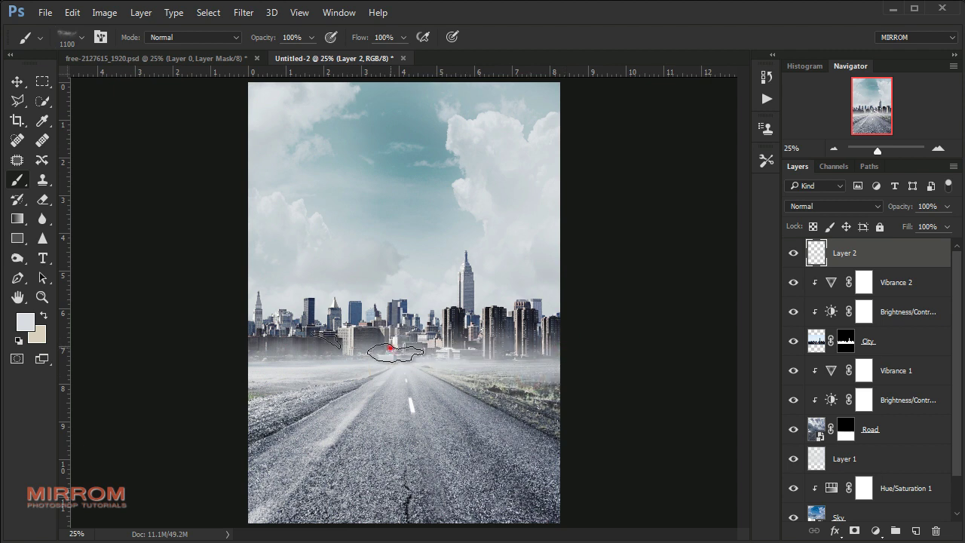
# Rotate the cloud brush tip and paint fog across the horizon buildings at 900–1600 px
pyautogui.rightClick(467, 324)
pyautogui.moveTo(436, 332); pyautogui.dragTo(424, 331)
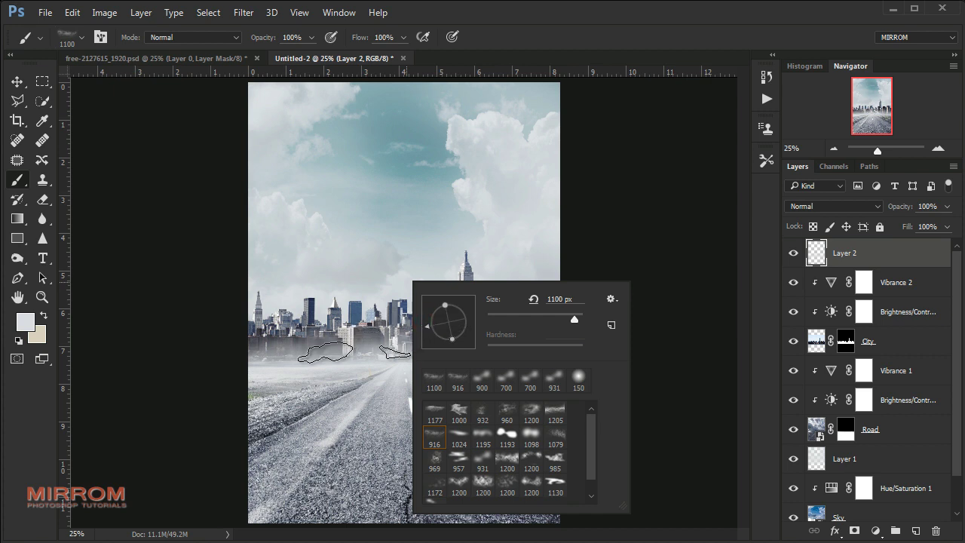
pyautogui.click(312, 349)
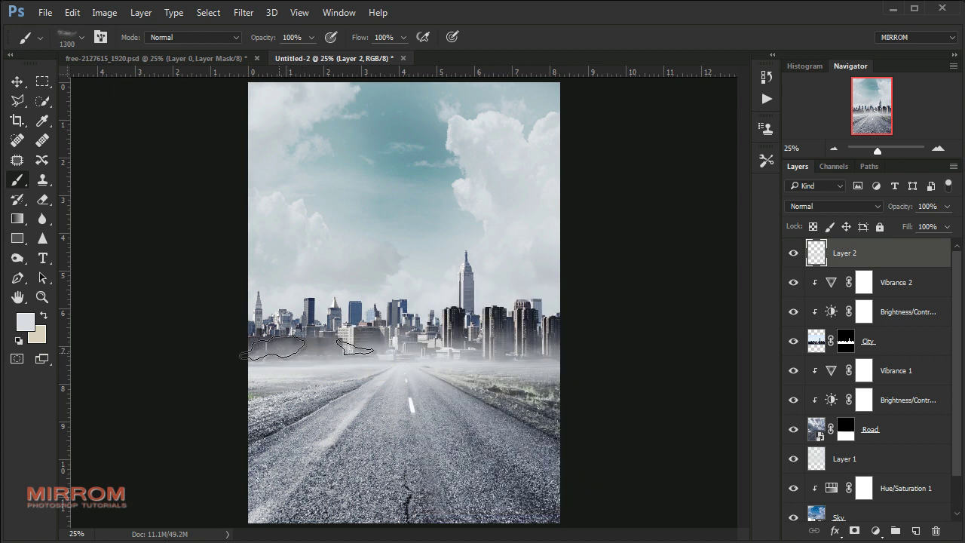
pyautogui.moveTo(312, 349)
pyautogui.mouseDown()
pyautogui.moveTo(458, 357)
pyautogui.moveTo(244, 396)
pyautogui.mouseUp()
pyautogui.press(']')
pyautogui.press(']')
pyautogui.press(']')
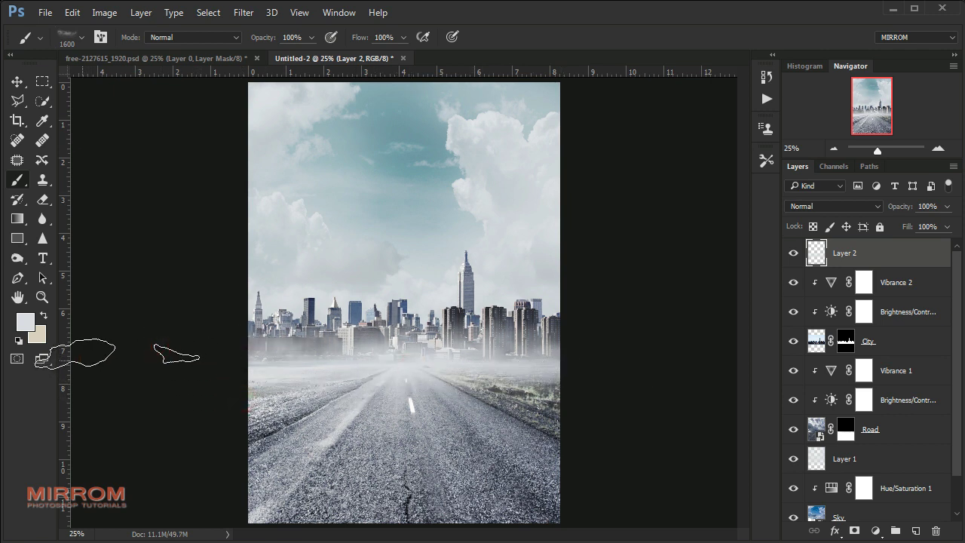
pyautogui.moveTo(423, 278); pyautogui.dragTo(444, 261)
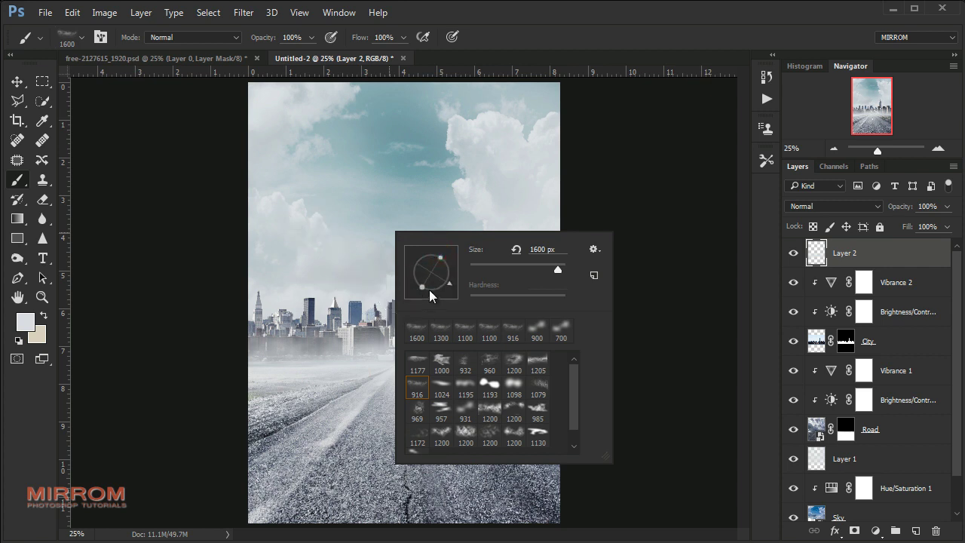
pyautogui.click(140, 320)
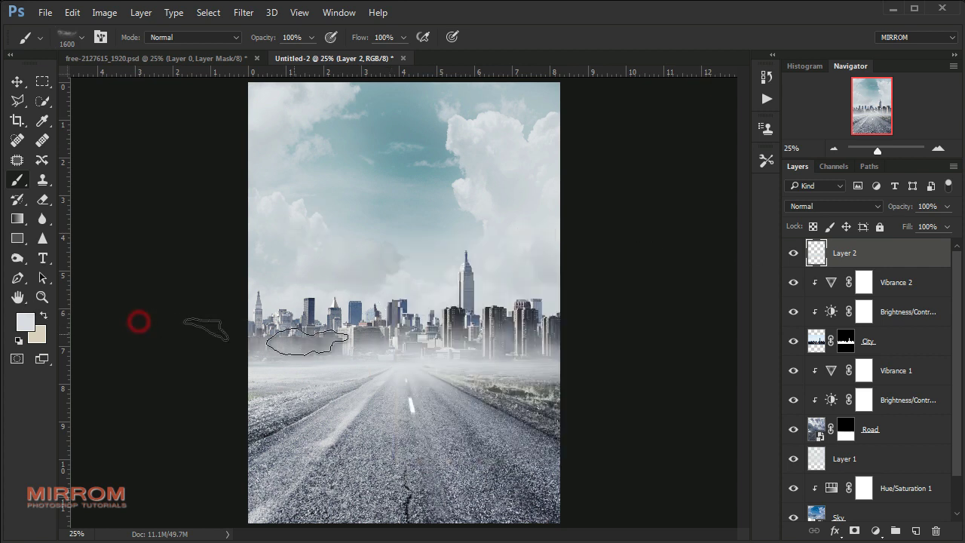
pyautogui.press('[')
pyautogui.press('[')
pyautogui.press('[')
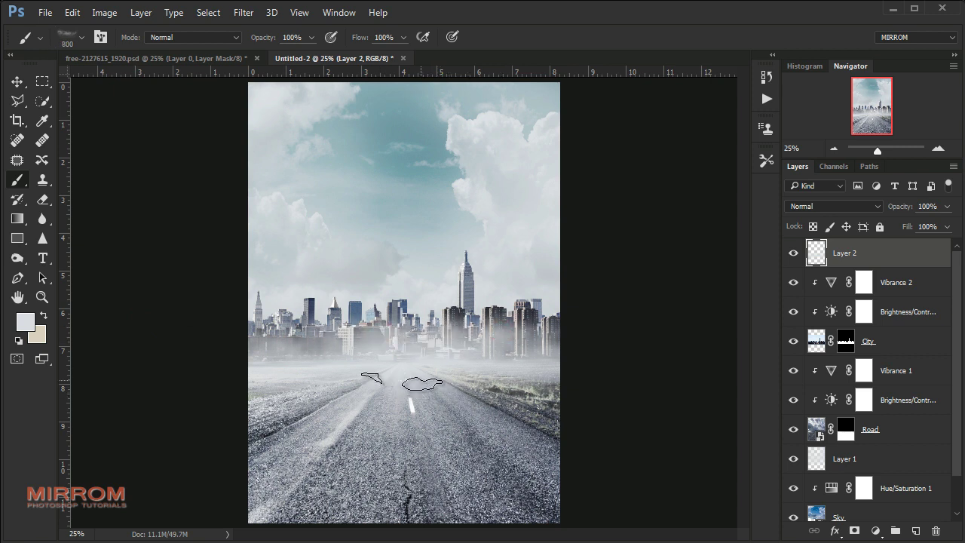
pyautogui.press(']')
pyautogui.press(']')
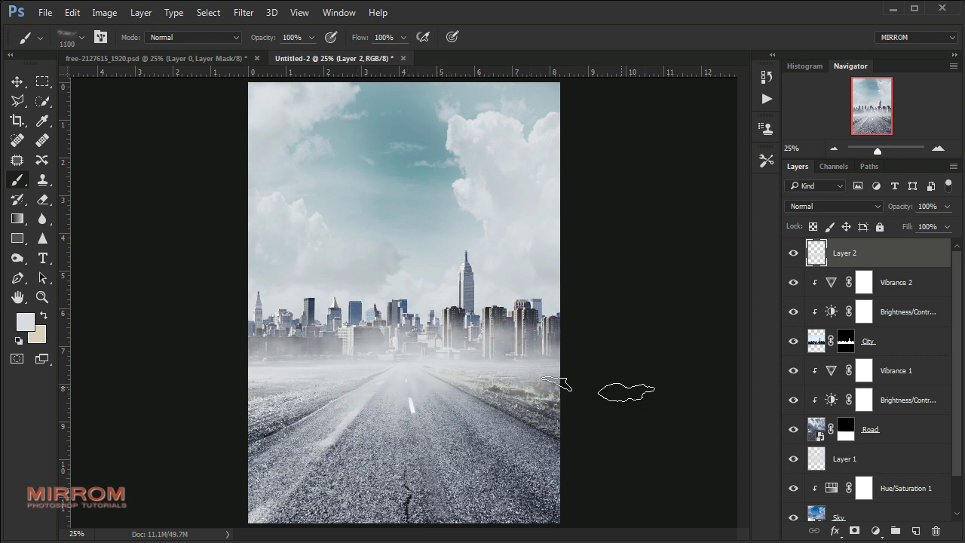
# Set Layer 2's opacity to 93%
pyautogui.press('v')
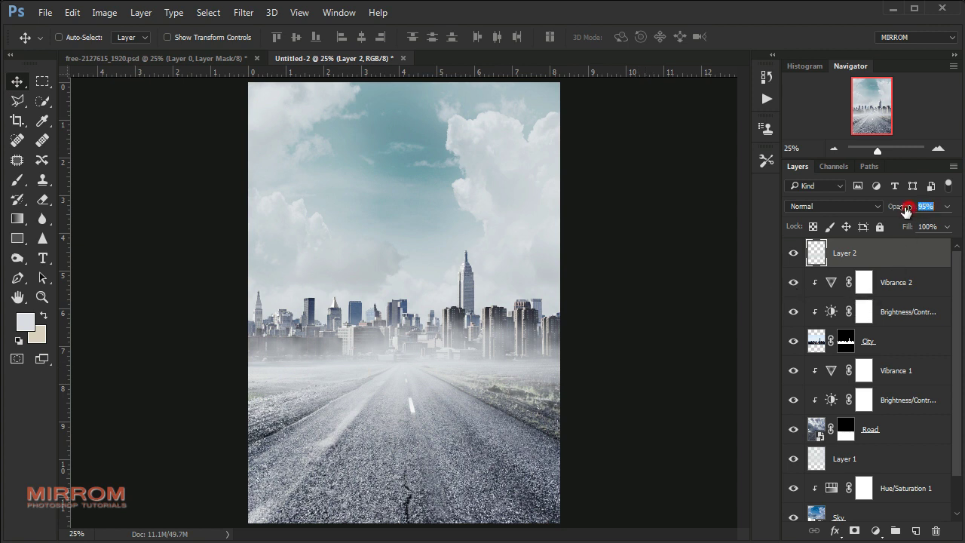
pyautogui.write('93')
pyautogui.press('Return')
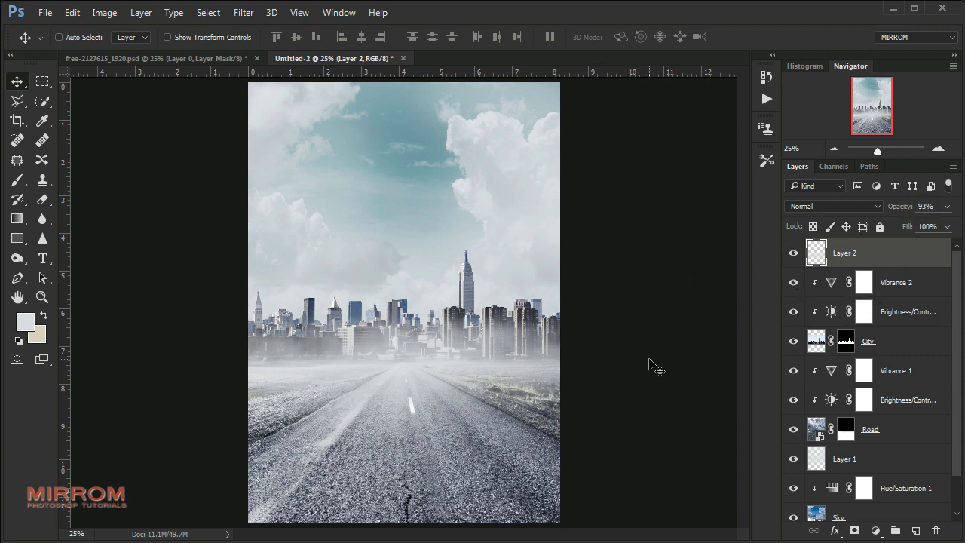
pyautogui.press('b')
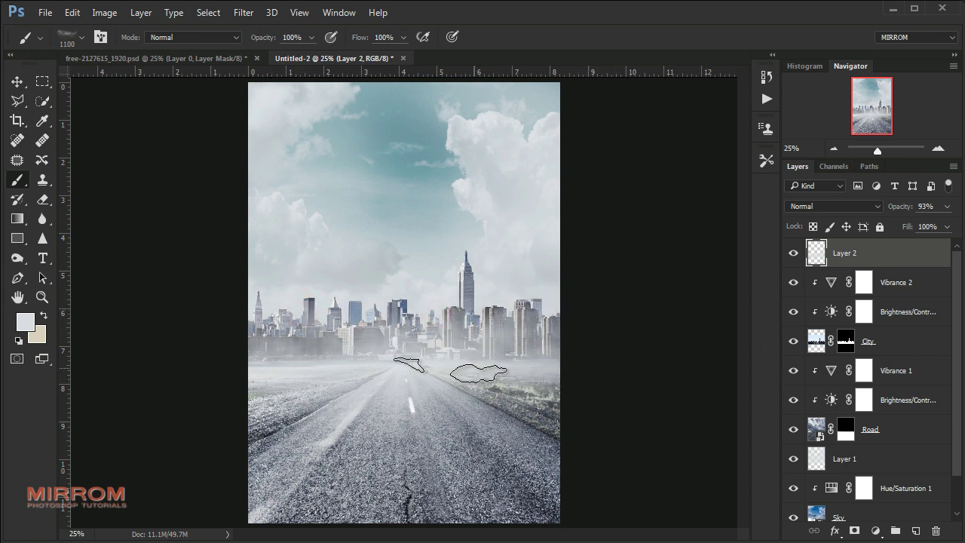
pyautogui.press('v')
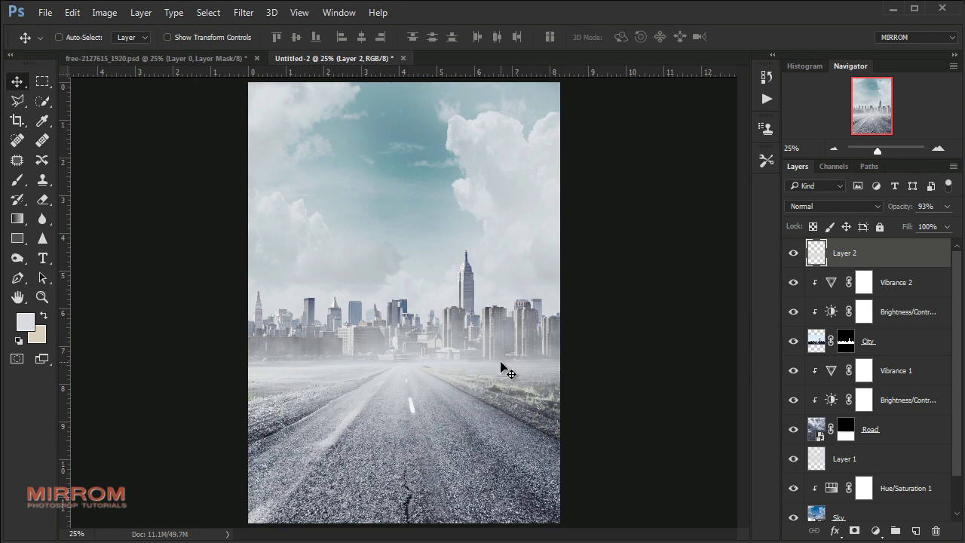
# Add a Gradient Fill layer using the ES Landscape 99 brown-to-tan gradient
pyautogui.click(877, 531)
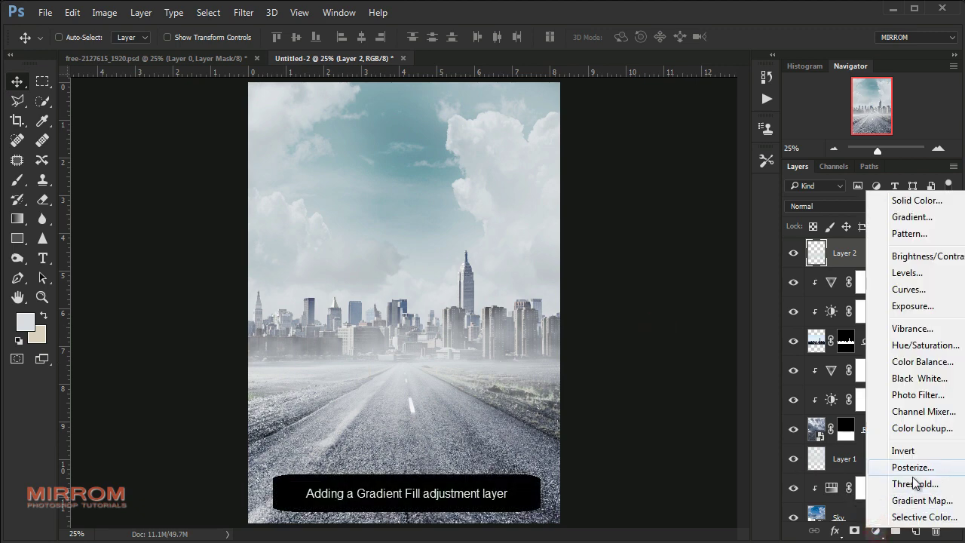
pyautogui.click(912, 216)
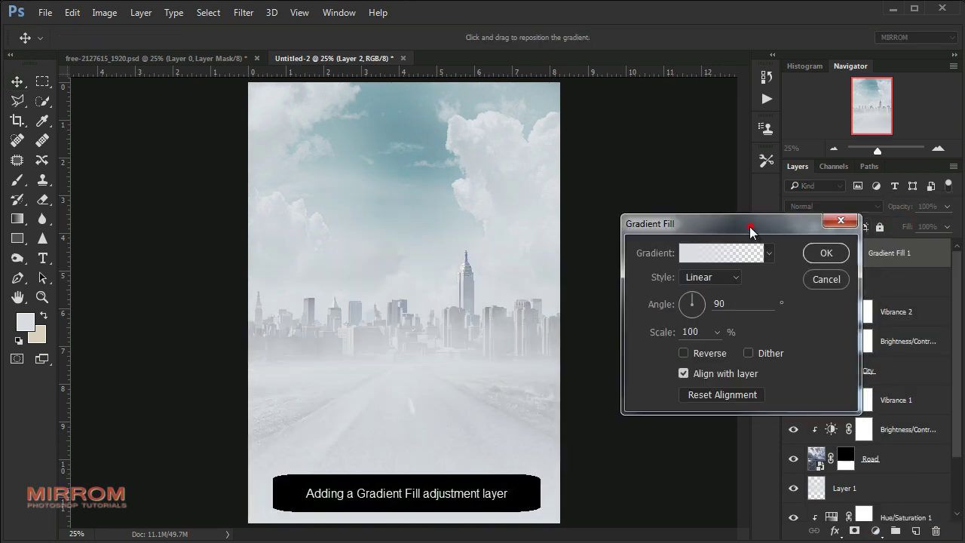
pyautogui.moveTo(750, 226); pyautogui.dragTo(678, 209)
pyautogui.click(684, 241)
pyautogui.moveTo(846, 144); pyautogui.dragTo(844, 191)
pyautogui.click(816, 193)
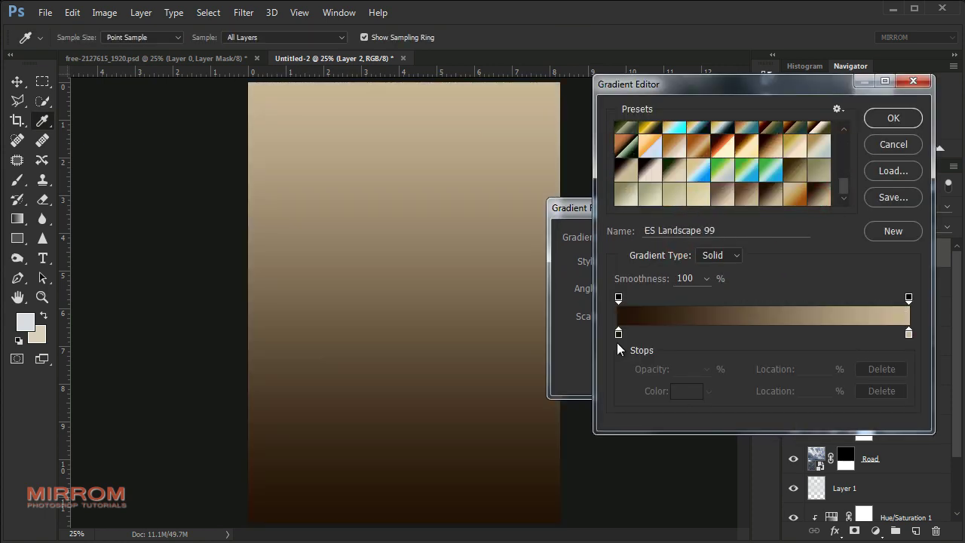
# Check the gradient's dark and tan (cab797) colour stops unchanged, then confirm the fill
pyautogui.click(618, 333)
pyautogui.click(679, 390)
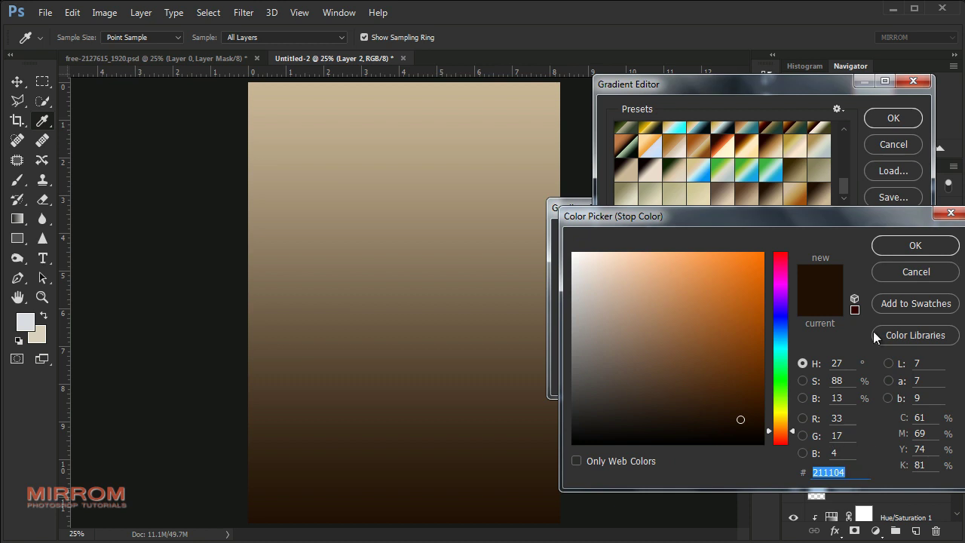
pyautogui.click(915, 245)
pyautogui.click(907, 333)
pyautogui.click(694, 392)
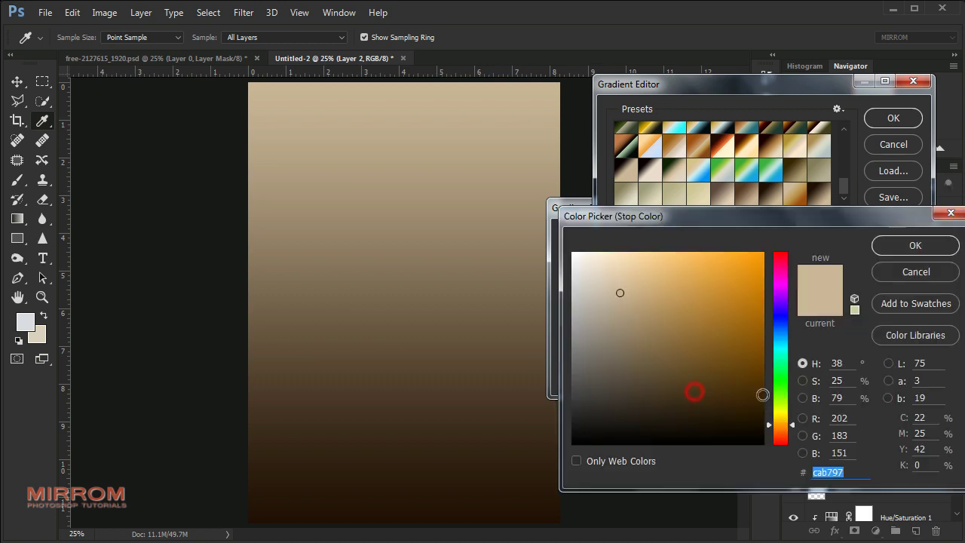
pyautogui.click(887, 251)
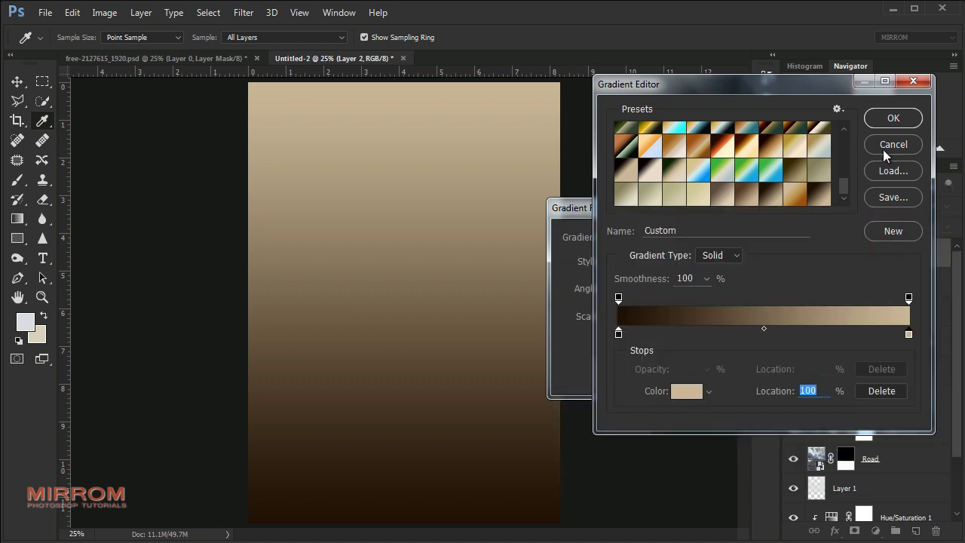
pyautogui.click(887, 125)
pyautogui.click(752, 238)
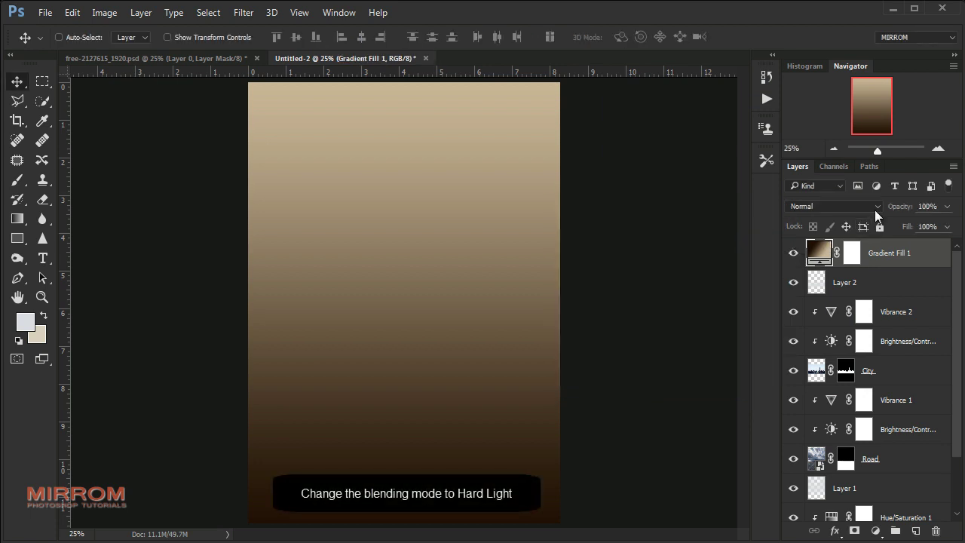
# Blend Gradient Fill 1 as Hard Light at 85% and add a vertical guide at 4.250 in
pyautogui.click(875, 207)
pyautogui.click(834, 400)
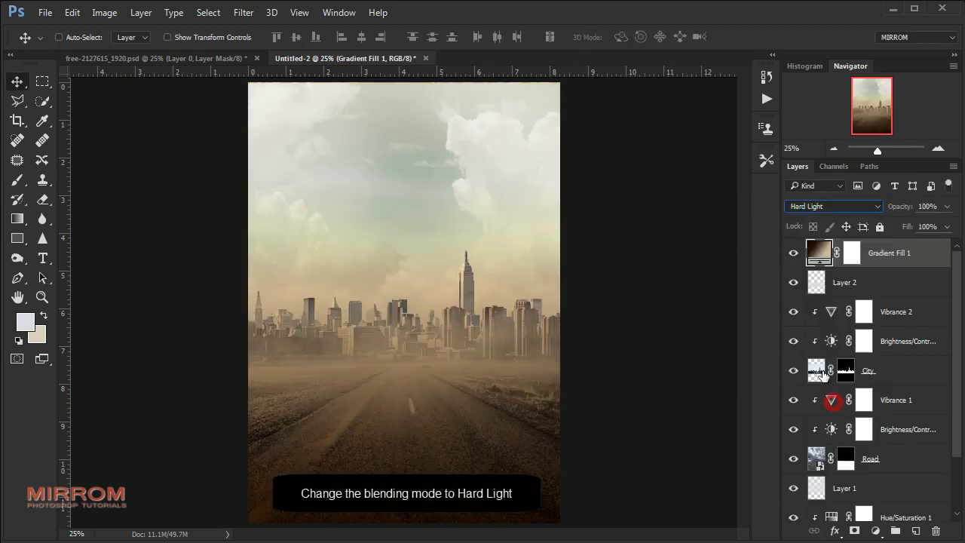
pyautogui.click(947, 206)
pyautogui.moveTo(949, 228); pyautogui.dragTo(937, 228)
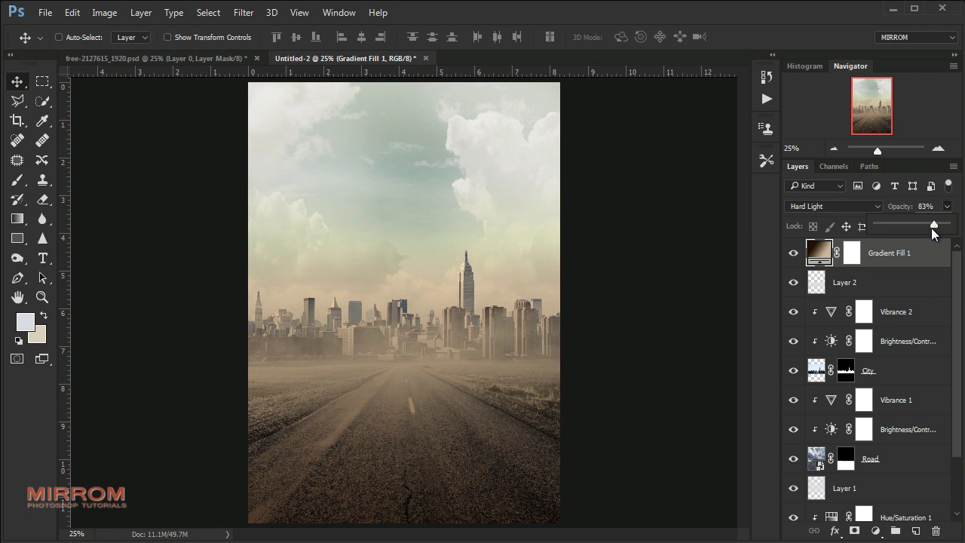
pyautogui.click(933, 204)
pyautogui.click(934, 204)
pyautogui.moveTo(62, 155)
pyautogui.mouseDown()
pyautogui.moveTo(383, 146)
pyautogui.moveTo(410, 168)
pyautogui.mouseUp()
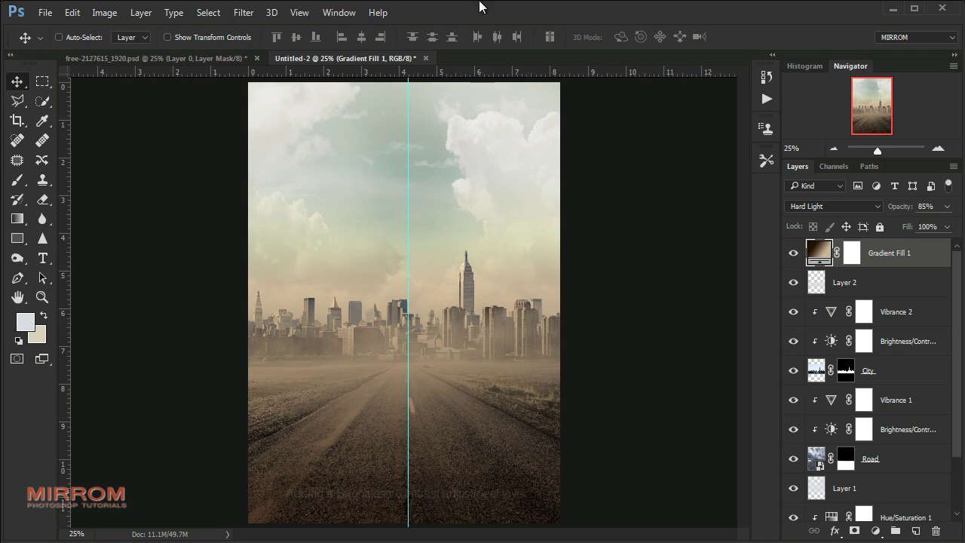
# Add Brightness/Contrast 3 (Brightness 122, Contrast 59) and invert its mask to black
pyautogui.click(875, 530)
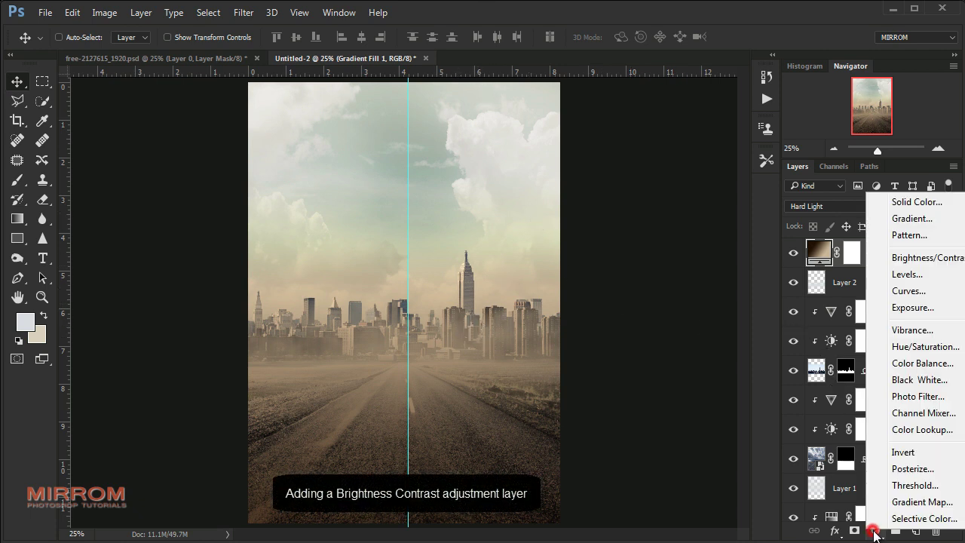
pyautogui.click(904, 264)
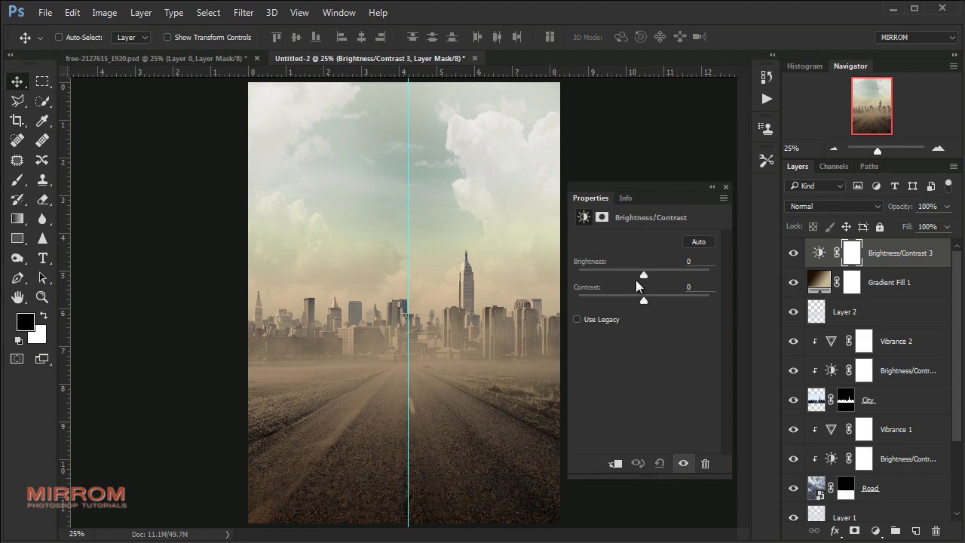
pyautogui.moveTo(644, 272); pyautogui.dragTo(698, 279)
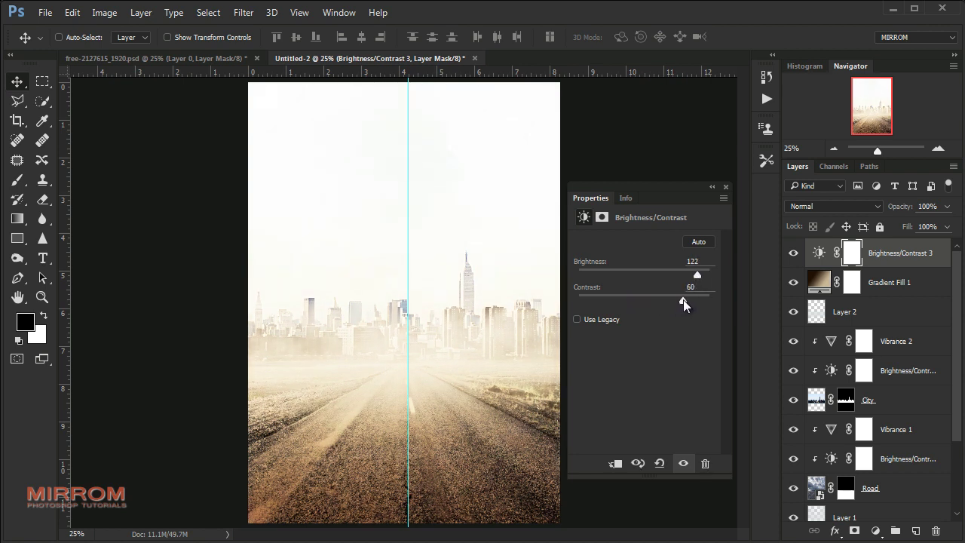
pyautogui.click(727, 189)
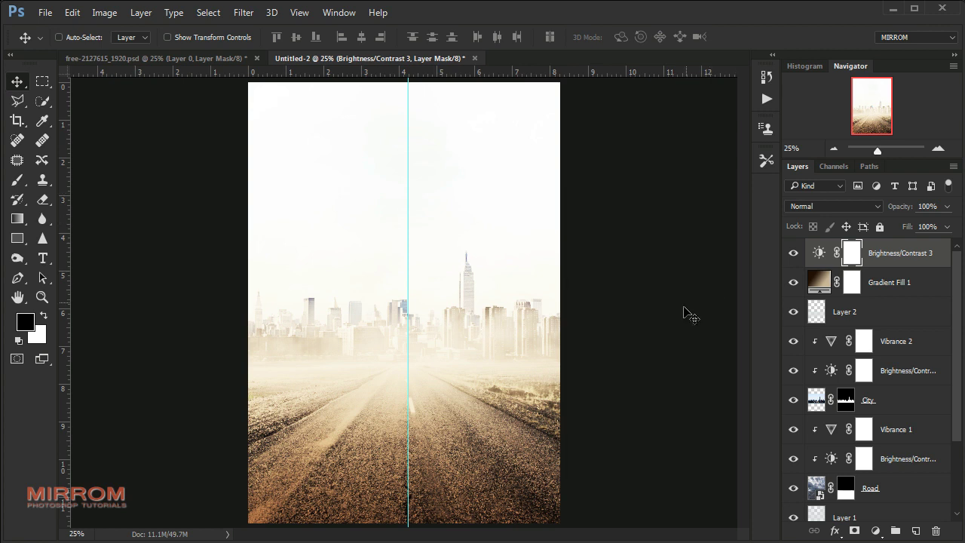
pyautogui.click(851, 258)
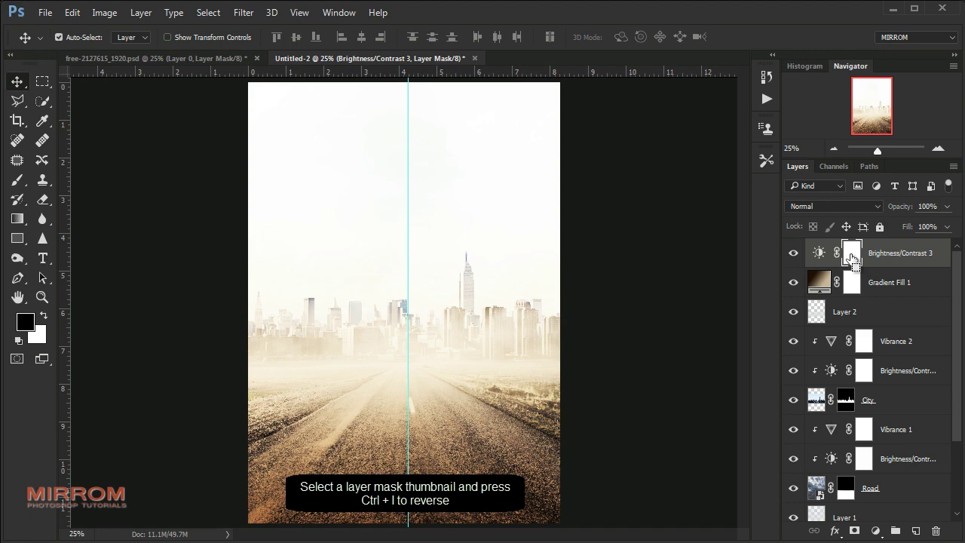
pyautogui.hotkey('ctrl', 'i')
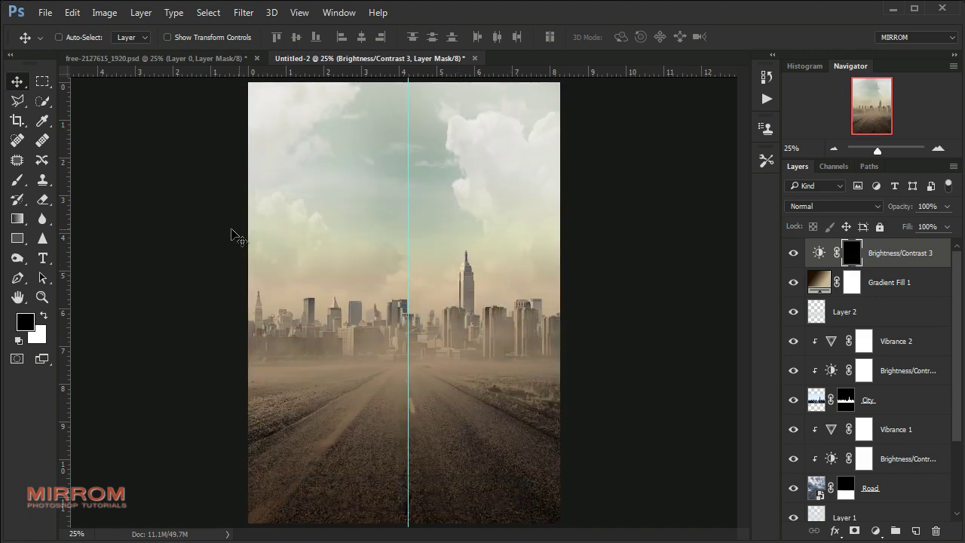
# Set the Gradient tool to a Radial white gradient
pyautogui.click(25, 220)
pyautogui.click(68, 219)
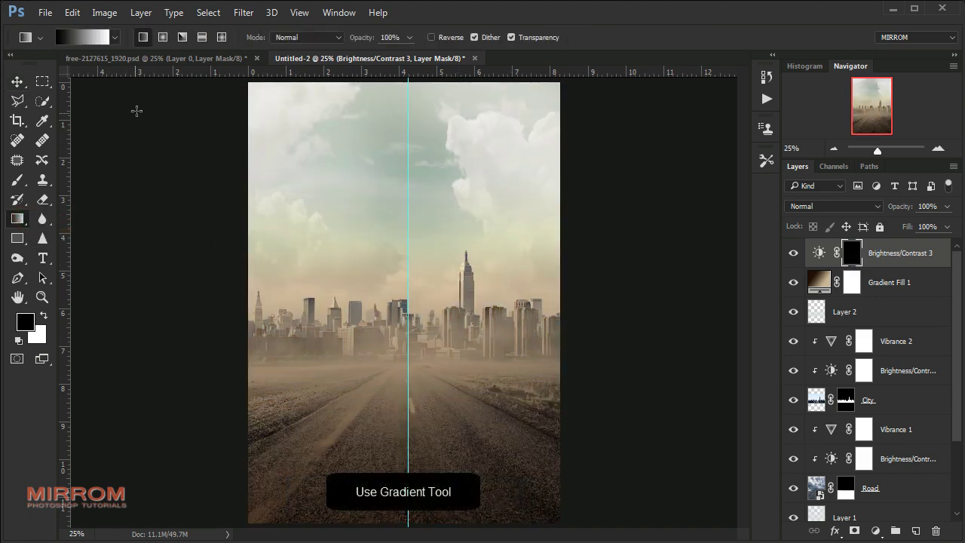
pyautogui.click(162, 38)
pyautogui.click(87, 37)
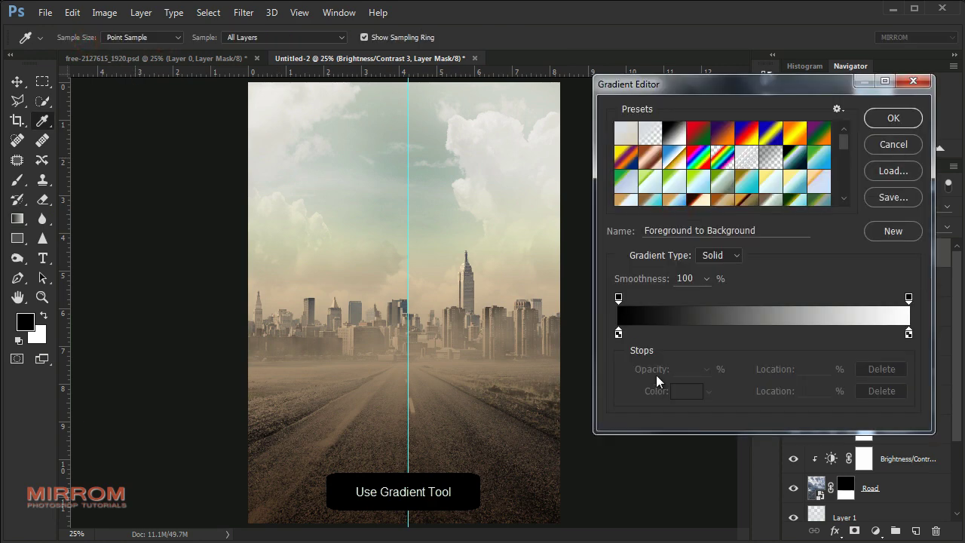
pyautogui.click(909, 311)
pyautogui.click(908, 333)
pyautogui.click(901, 125)
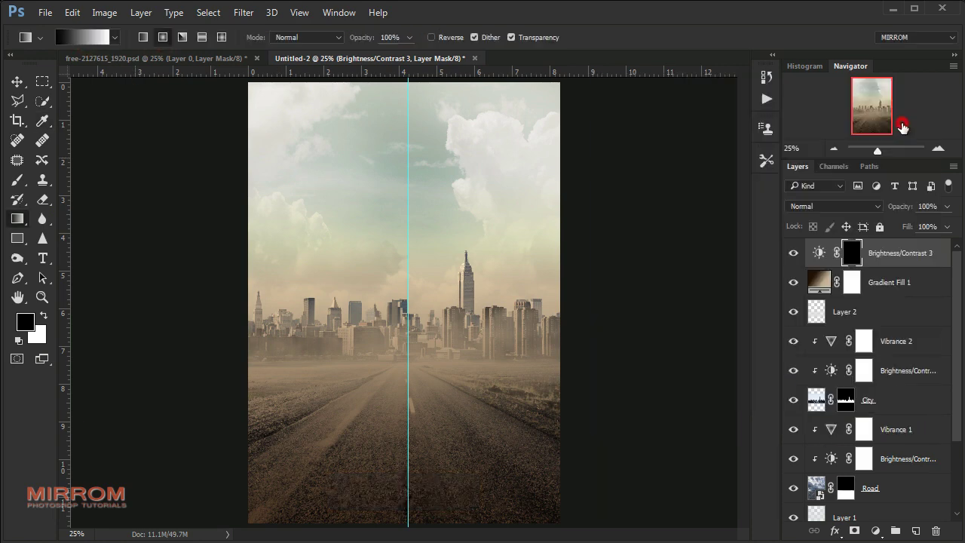
# Draw a reversed radial glow on the mask from the city centre to the horizon, then hide the guide
pyautogui.moveTo(408, 328); pyautogui.dragTo(582, 333)
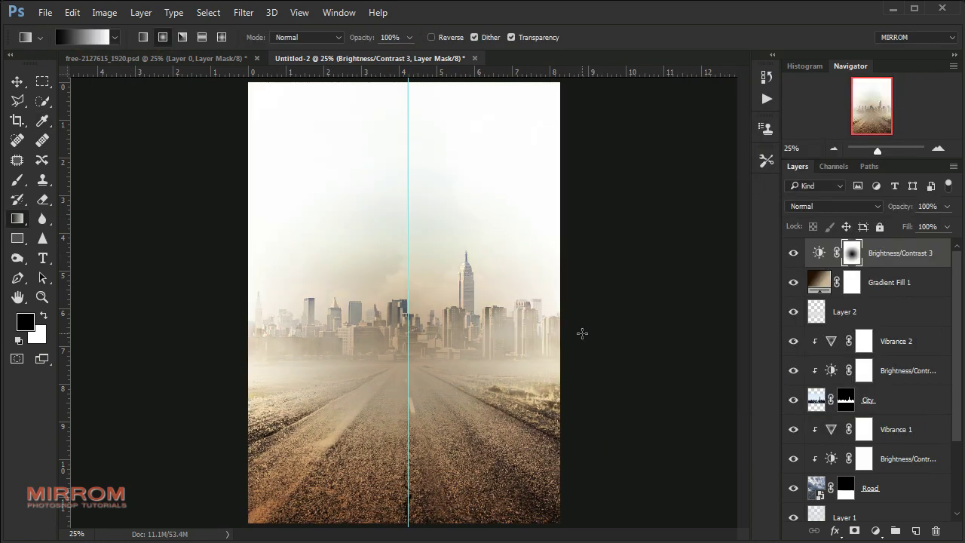
pyautogui.hotkey('ctrl', 'z')
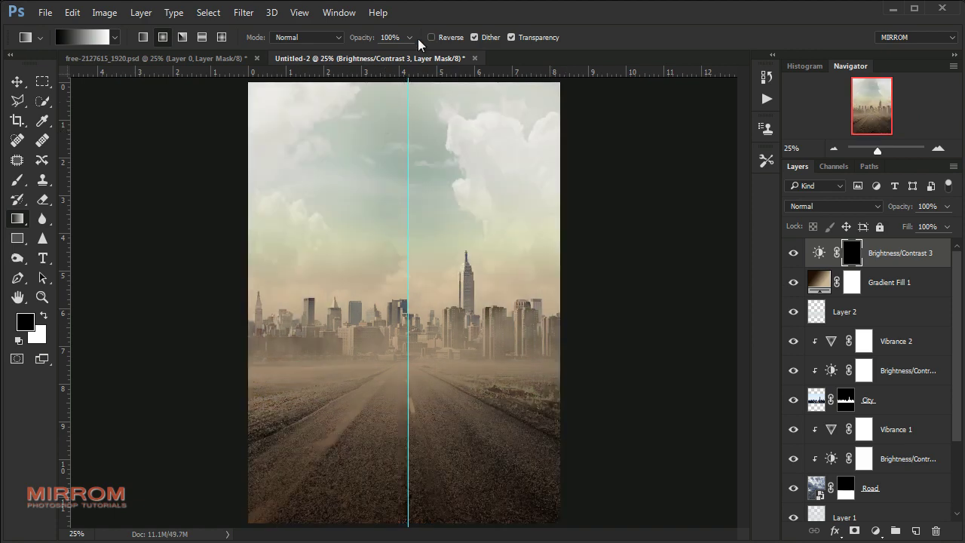
pyautogui.click(432, 38)
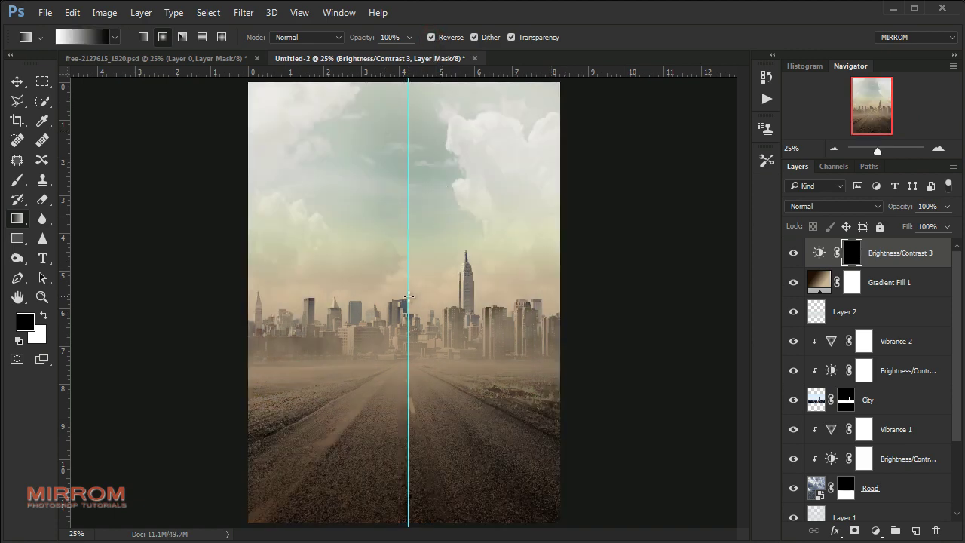
pyautogui.moveTo(404, 295); pyautogui.dragTo(575, 279)
pyautogui.hotkey('ctrl', 'z')
pyautogui.moveTo(407, 301); pyautogui.dragTo(398, 439)
pyautogui.moveTo(399, 479); pyautogui.dragTo(399, 484)
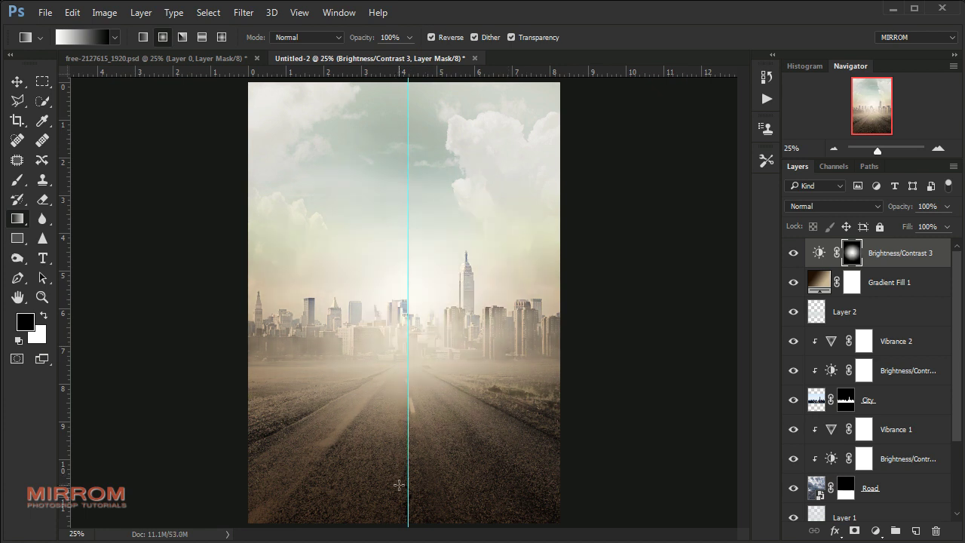
pyautogui.hotkey('ctrl', 'z')
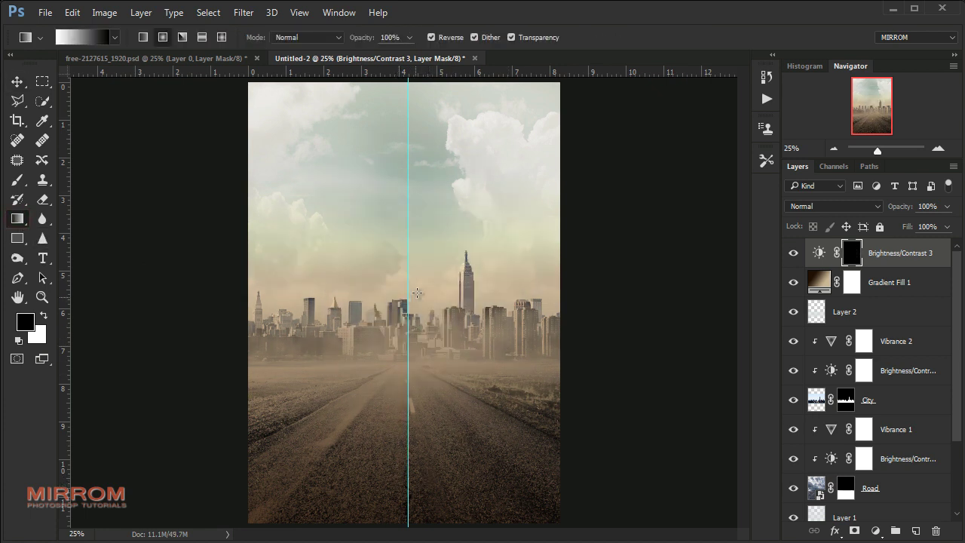
pyautogui.moveTo(407, 260); pyautogui.dragTo(401, 445)
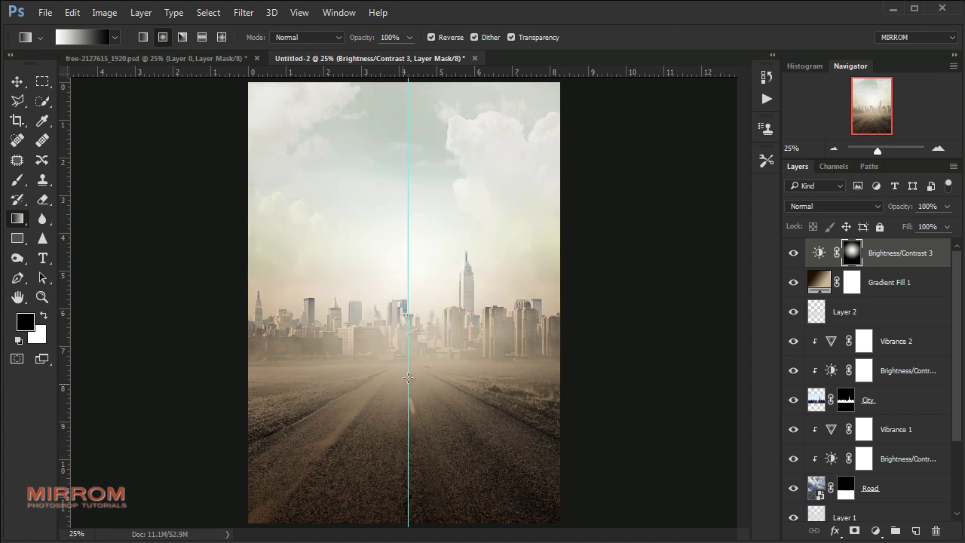
pyautogui.press('v')
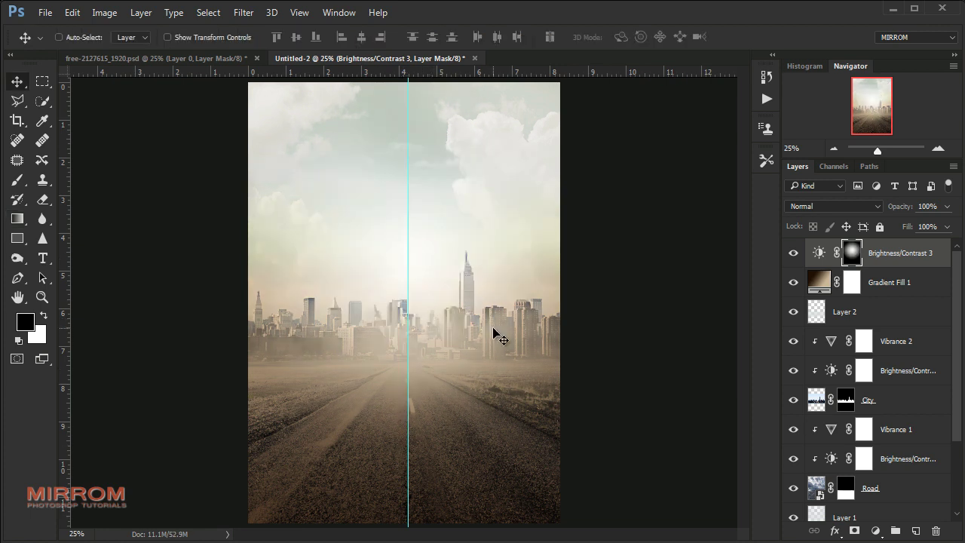
pyautogui.hotkey('ctrl', 'h')
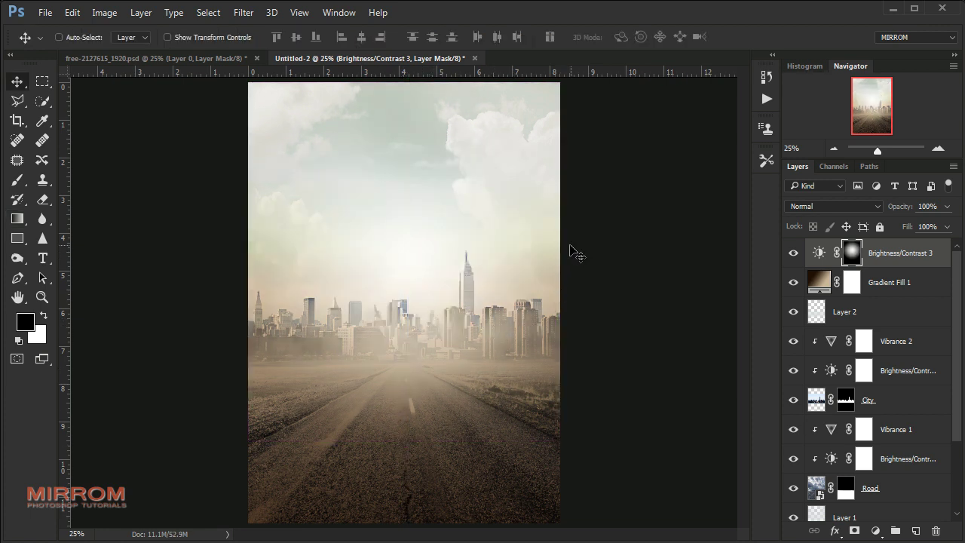
# Bring the dancer cut-out in as Layer 3, close her source unsaved, and centre her on the canvas
pyautogui.click(233, 63)
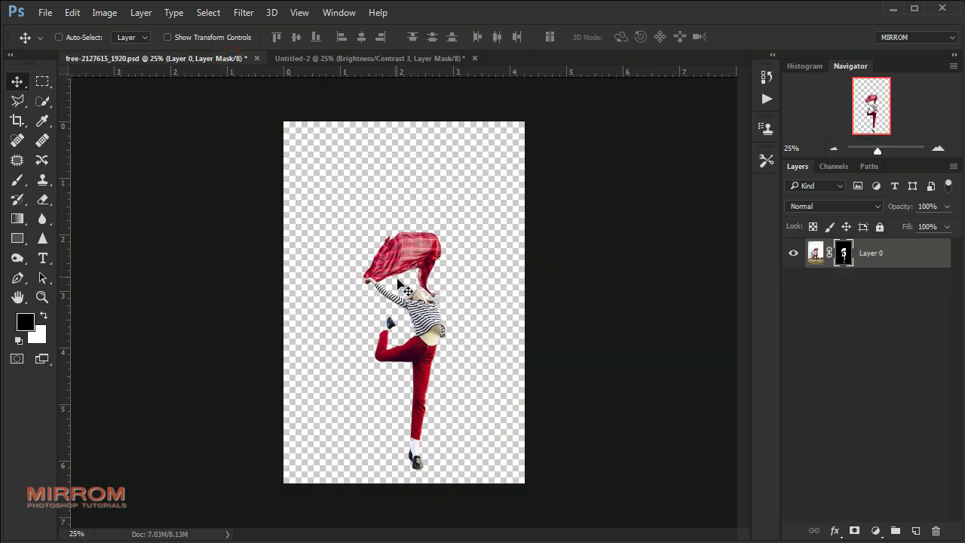
pyautogui.moveTo(397, 280); pyautogui.dragTo(381, 211)
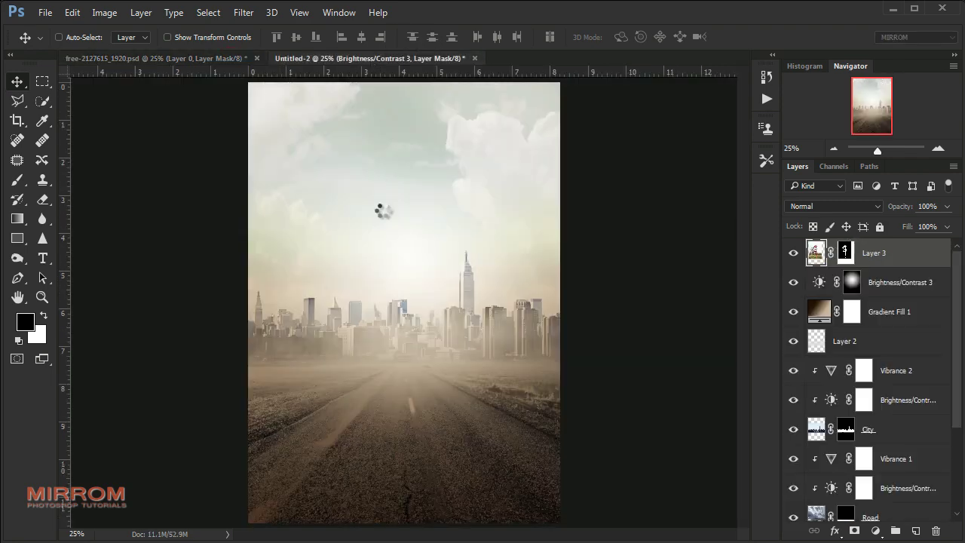
pyautogui.click(256, 58)
pyautogui.click(489, 219)
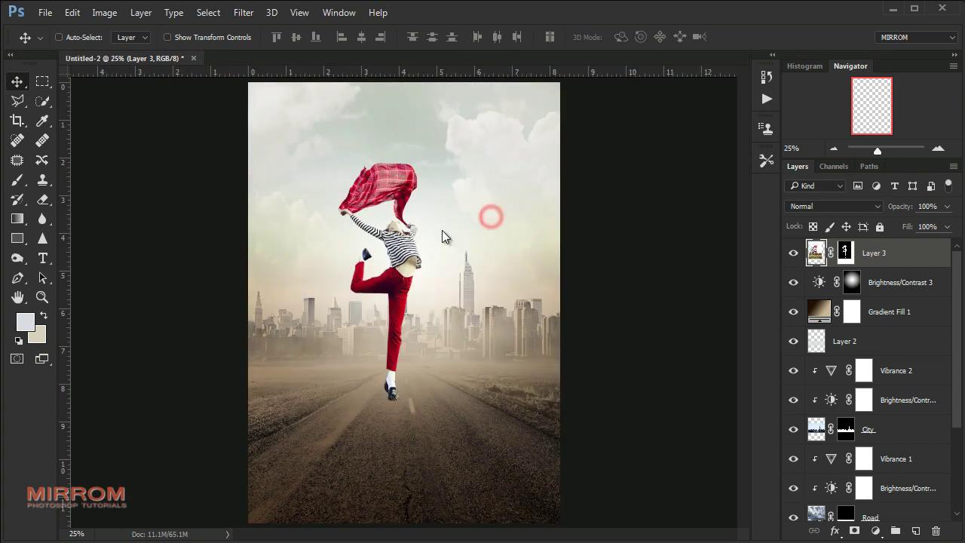
pyautogui.moveTo(443, 236); pyautogui.dragTo(420, 326)
# Scale the dancer to about 124% and shift her slightly up and left
pyautogui.hotkey('ctrl', 't')
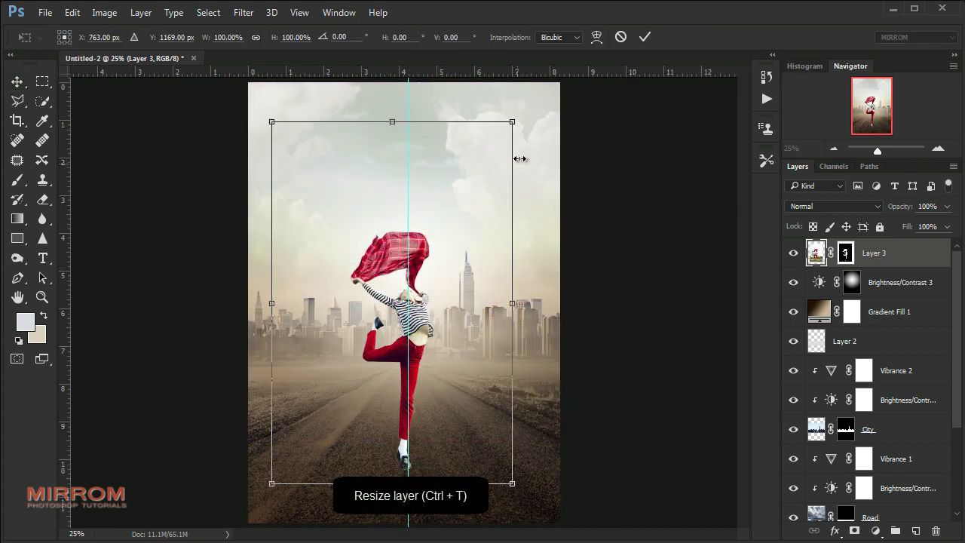
pyautogui.moveTo(512, 121); pyautogui.dragTo(537, 86)
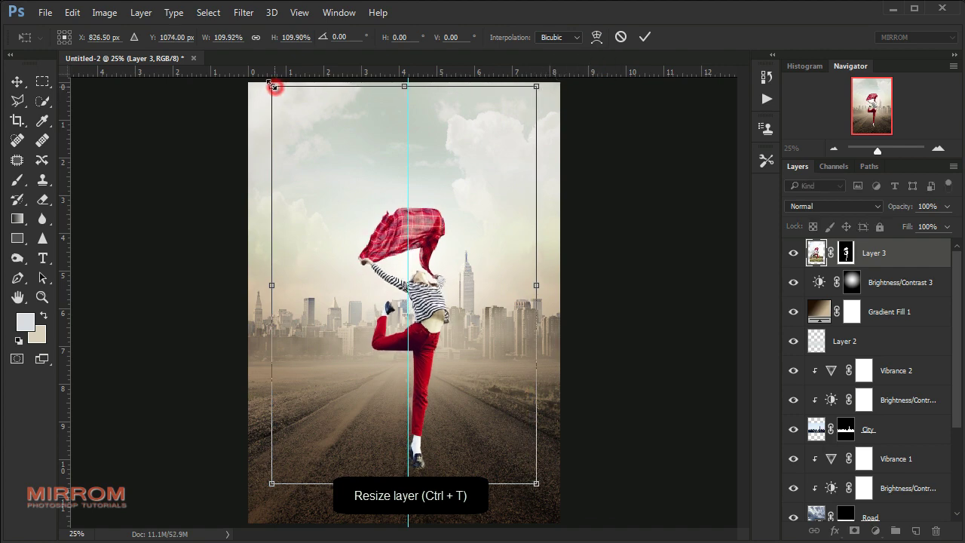
pyautogui.moveTo(273, 85); pyautogui.dragTo(251, 55)
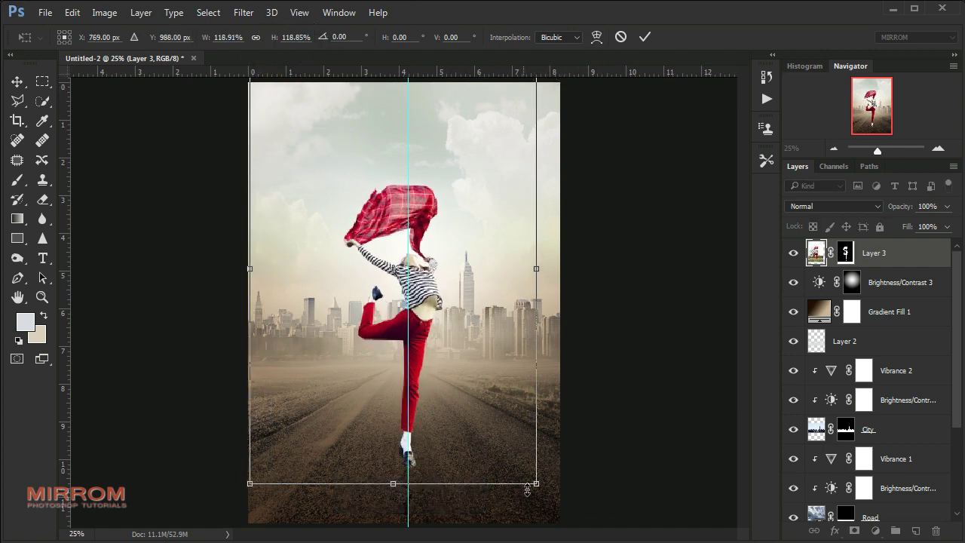
pyautogui.moveTo(527, 490); pyautogui.dragTo(549, 504)
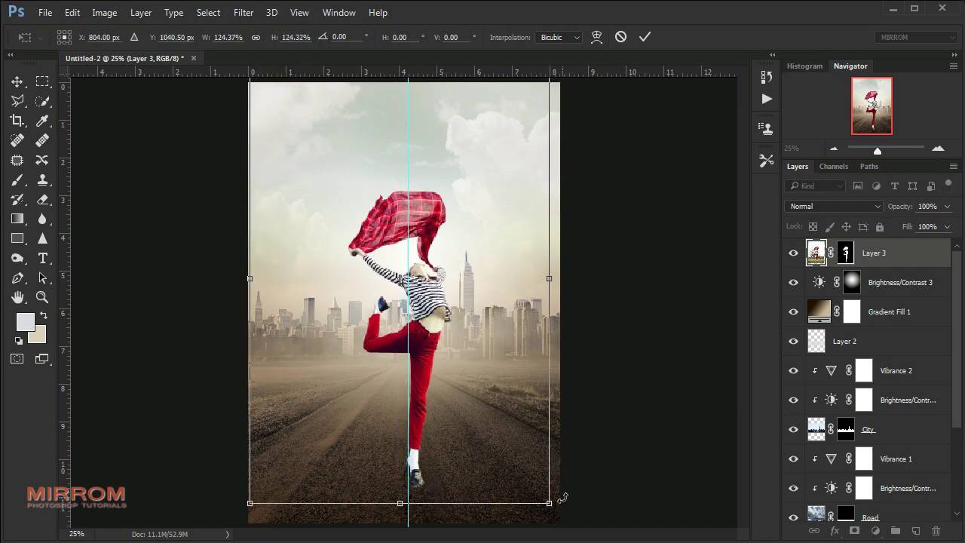
pyautogui.press('Return')
pyautogui.moveTo(437, 331); pyautogui.dragTo(431, 324)
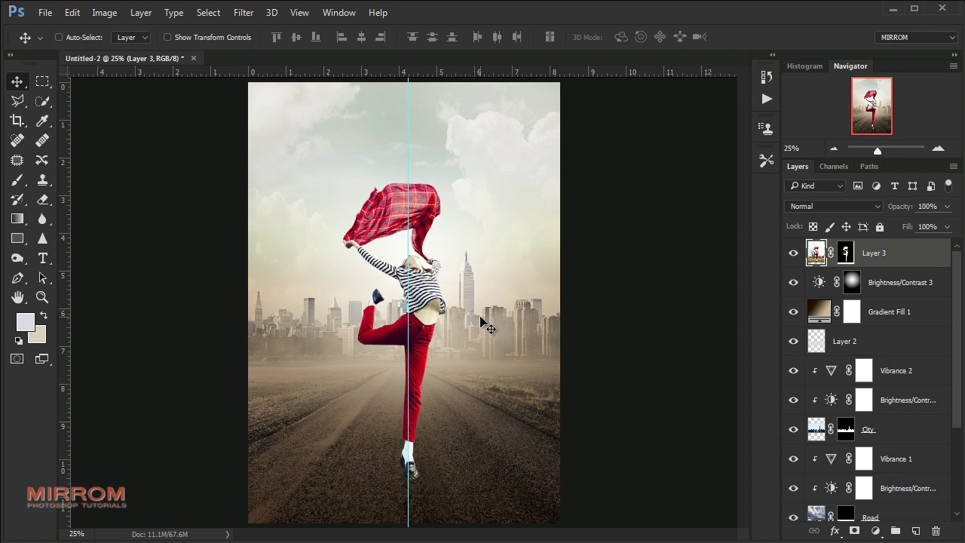
# On Layer 3's mask, set up a black 36 px round brush at 13% hardness
pyautogui.click(846, 253)
pyautogui.press('d')
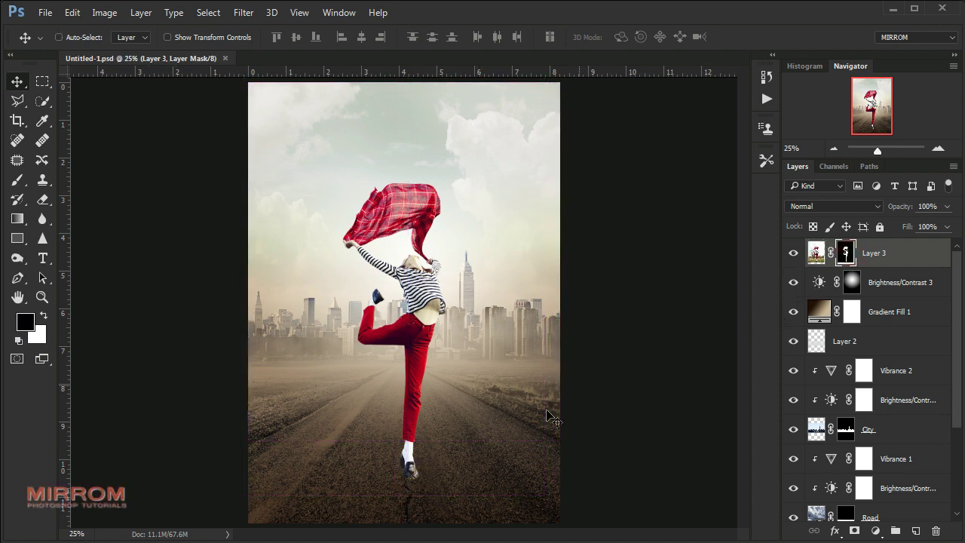
pyautogui.press('b')
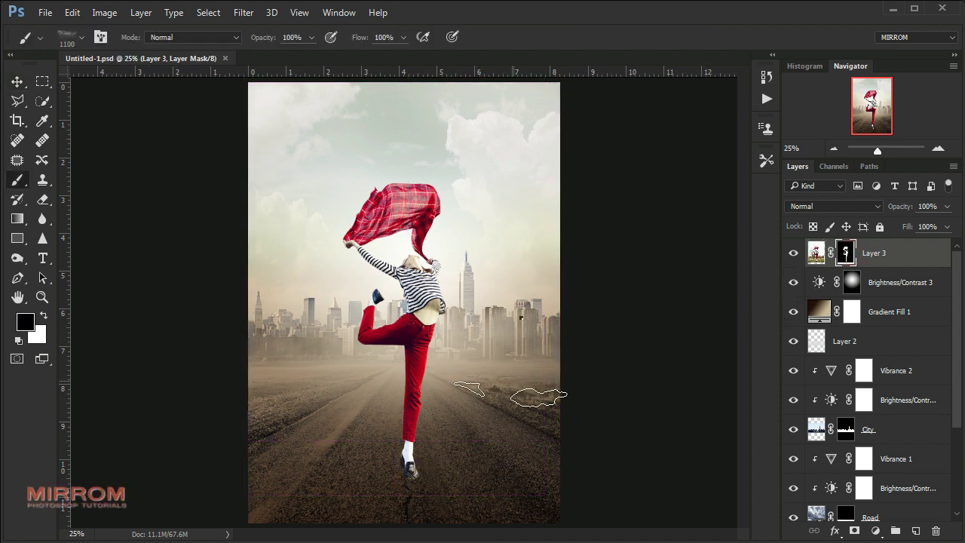
pyautogui.rightClick(519, 396)
pyautogui.scroll(5, 615, 494)
pyautogui.click(638, 492)
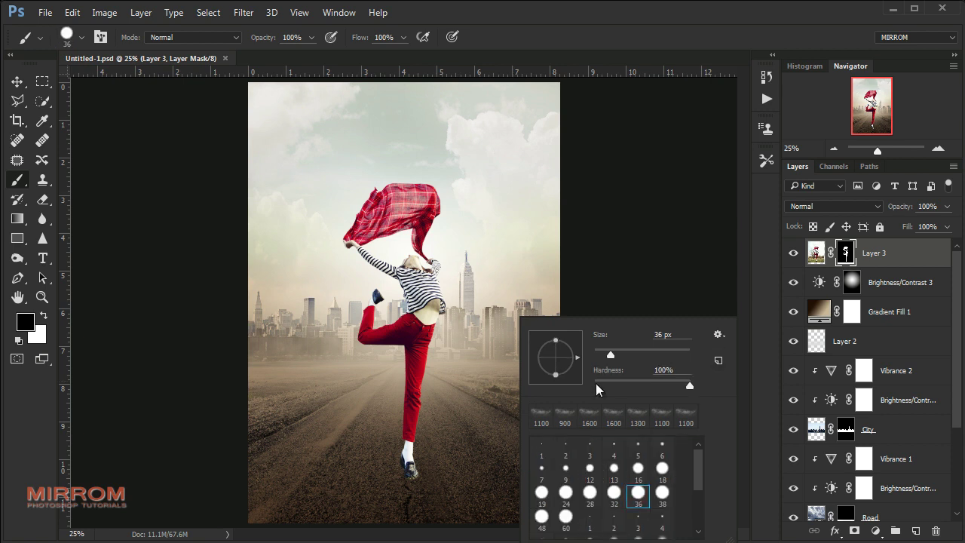
pyautogui.moveTo(688, 380); pyautogui.dragTo(608, 384)
pyautogui.click(499, 485)
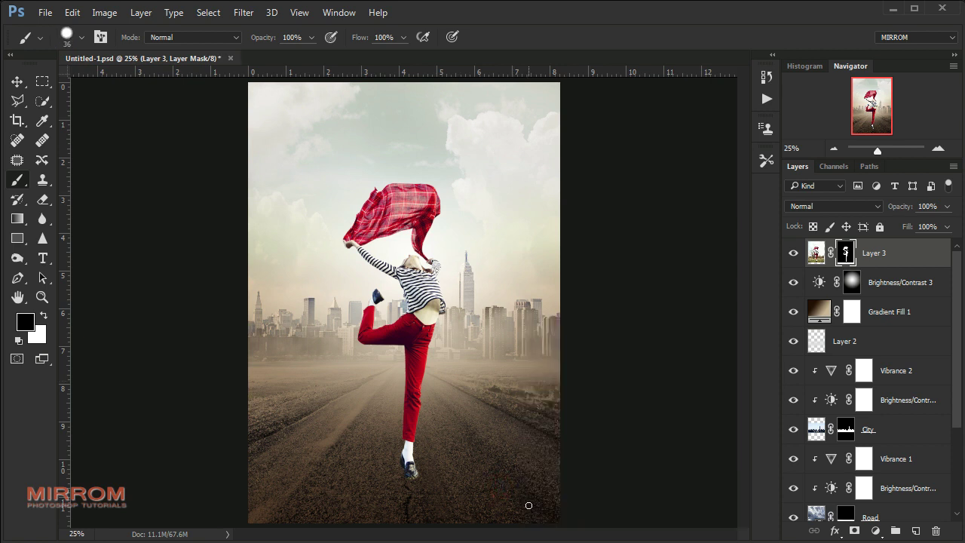
# Paint out the road near her feet at 90–500 px, then nudge the dancer up two steps
pyautogui.press(']')
pyautogui.press(']')
pyautogui.click(383, 502)
pyautogui.press(']')
pyautogui.press(']')
pyautogui.press(']')
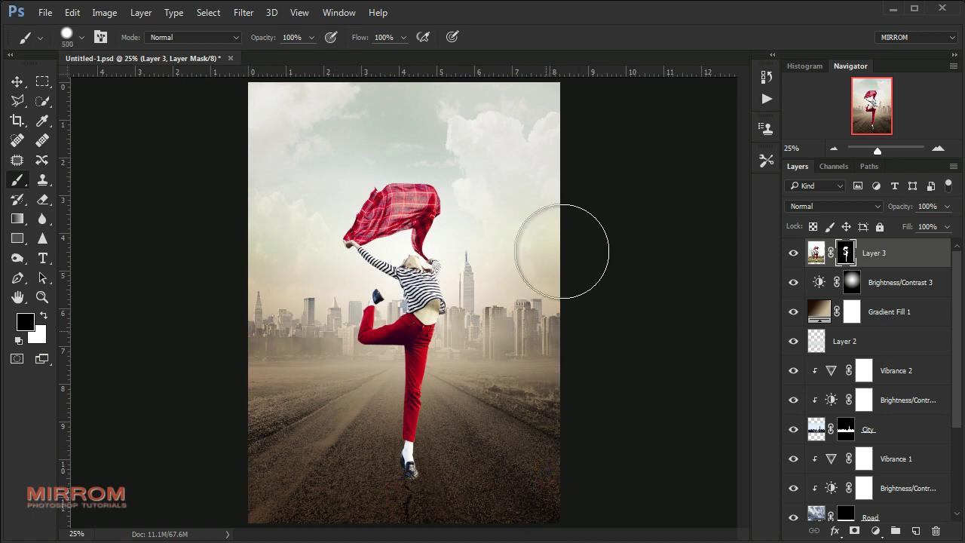
pyautogui.click(517, 86)
pyautogui.click(254, 119)
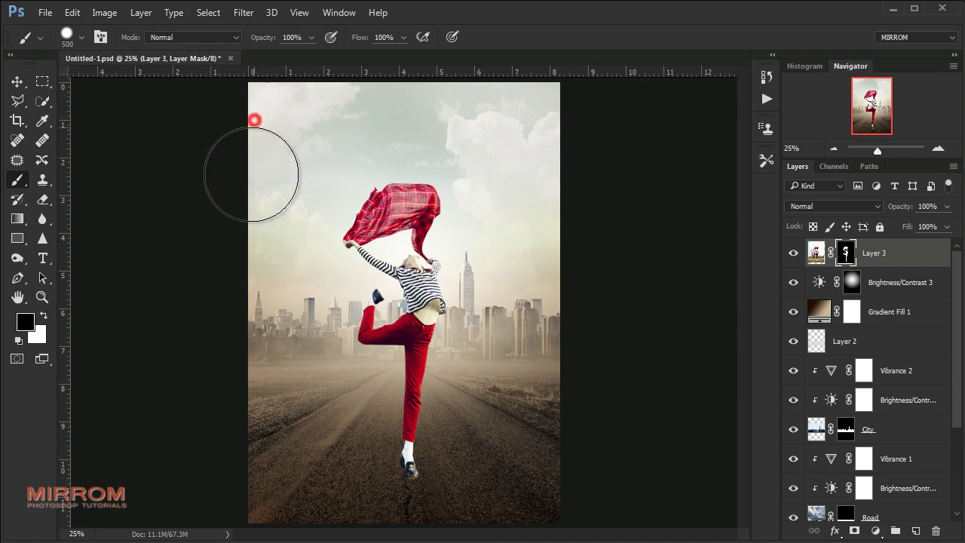
pyautogui.press('v')
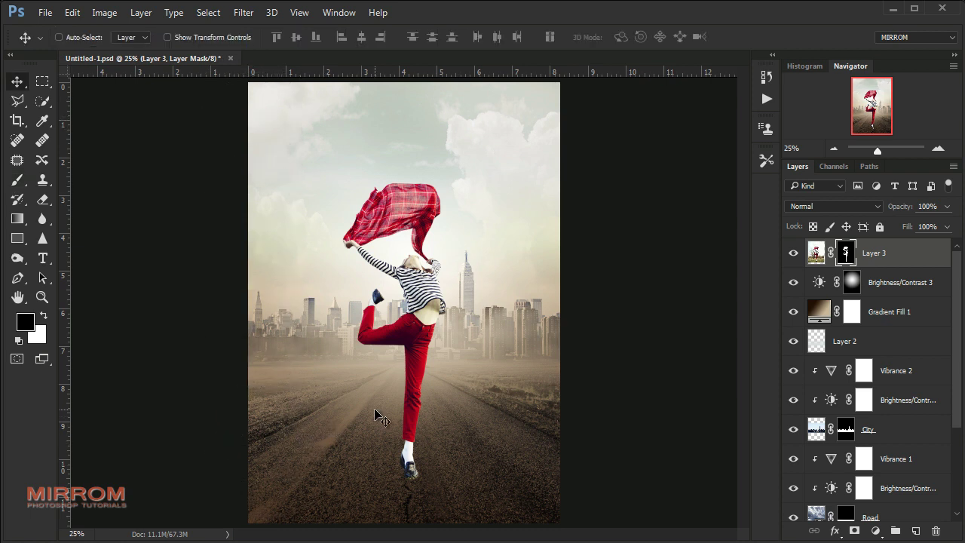
pyautogui.press('Up')
pyautogui.press('Up')
pyautogui.press('Up')
pyautogui.press('Up')
pyautogui.press('Up')
pyautogui.press('Up')
pyautogui.press('Up')
pyautogui.press('Up')
pyautogui.press('Up')
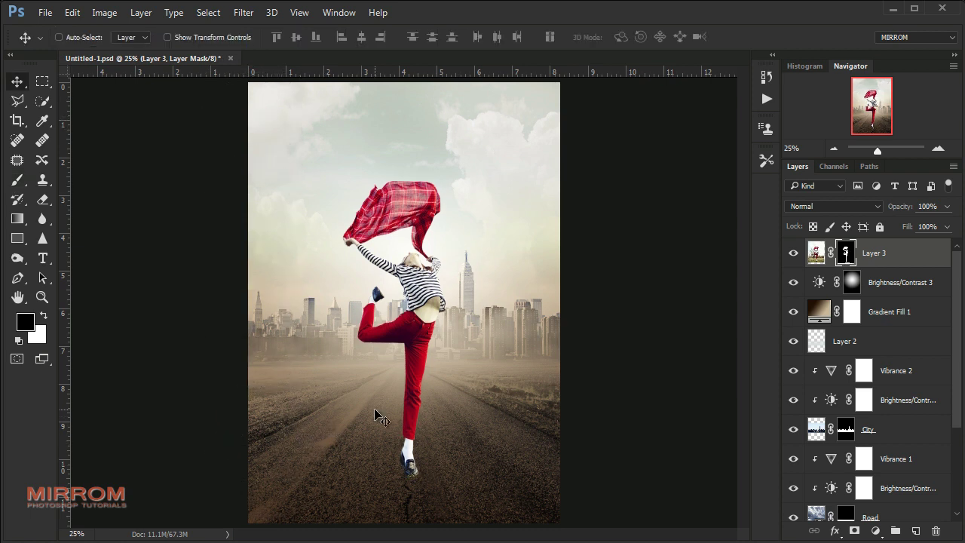
pyautogui.press('Up')
pyautogui.press('Up')
# Scale the dancer down to 93% and nudge her a few pixels lower
pyautogui.hotkey('ctrl', 't')
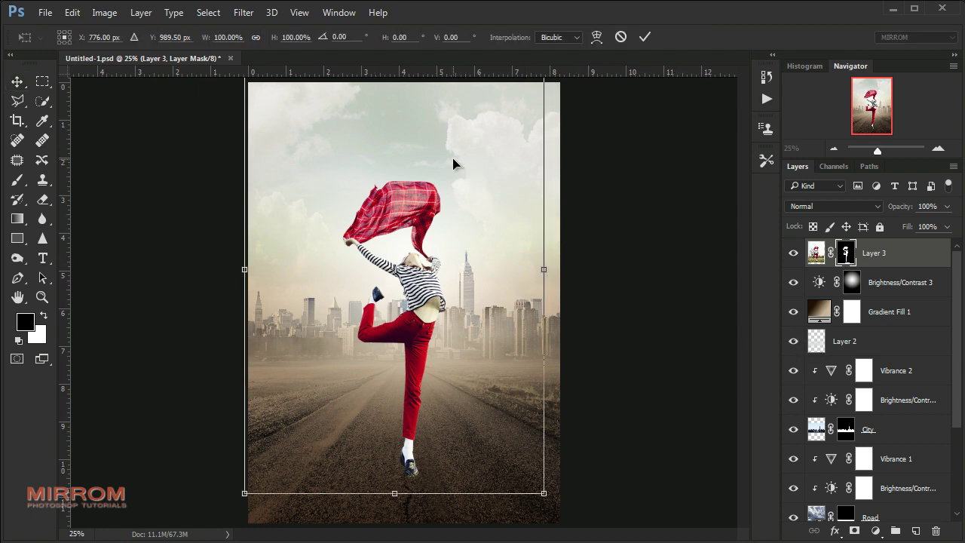
pyautogui.doubleClick(226, 37)
pyautogui.write('95')
pyautogui.press('Return')
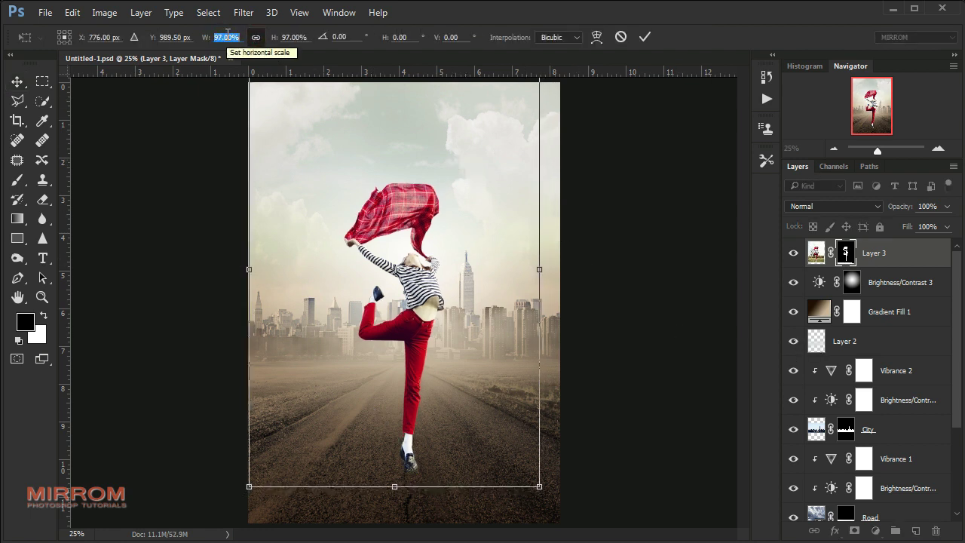
pyautogui.press('Down')
pyautogui.press('Down')
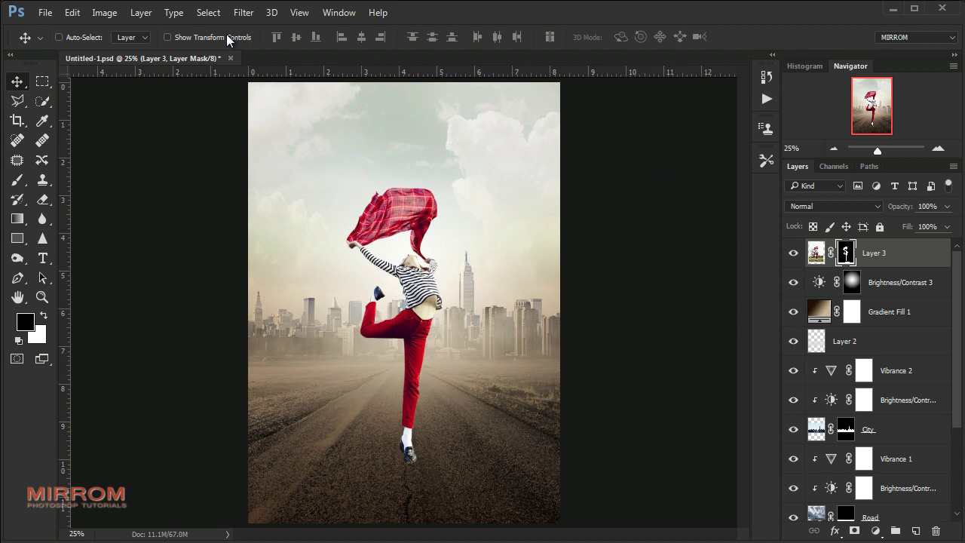
pyautogui.hotkey('shift', 'Down')
pyautogui.hotkey('shift', 'Down')
pyautogui.hotkey('shift', 'Down')
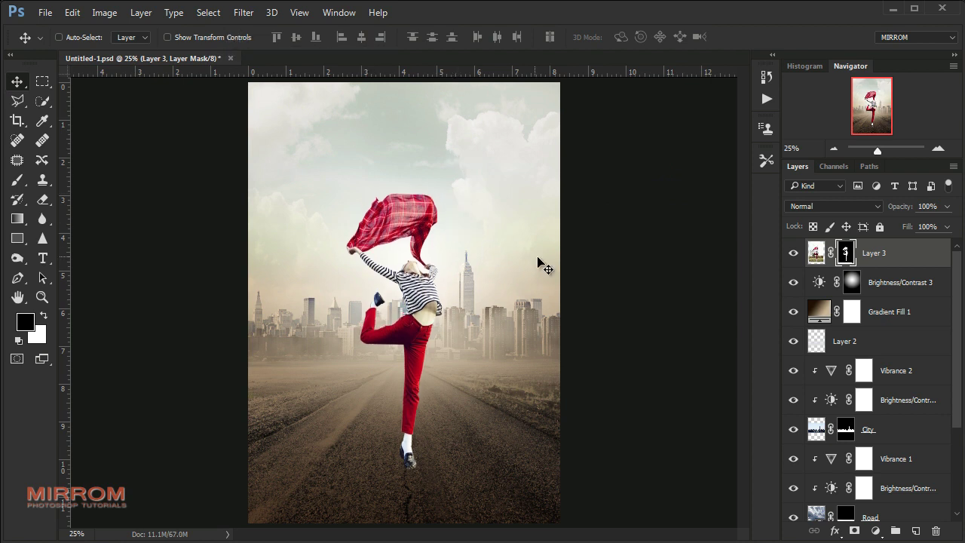
# Apply the dancer's layer mask permanently and rename the layer Model
pyautogui.rightClick(844, 258)
pyautogui.click(901, 308)
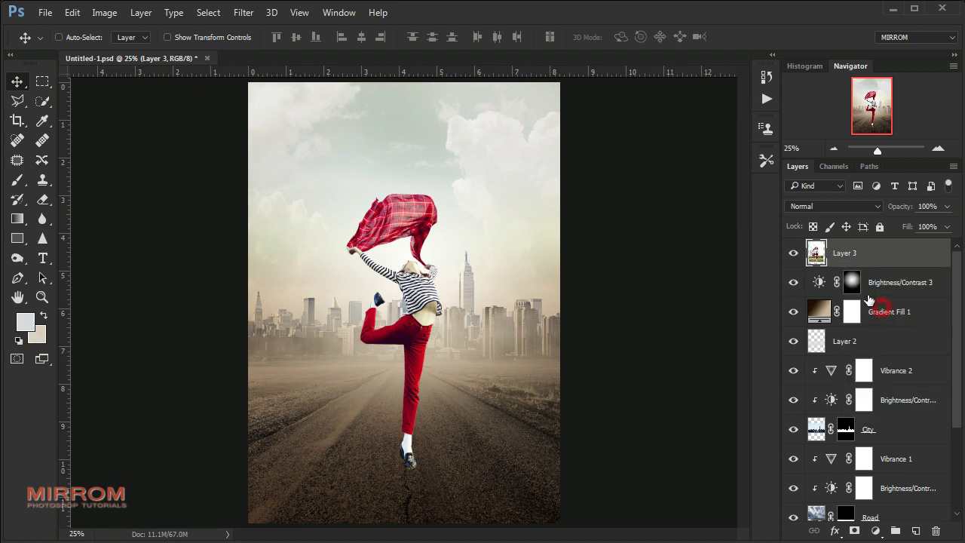
pyautogui.doubleClick(849, 253)
pyautogui.write('Model')
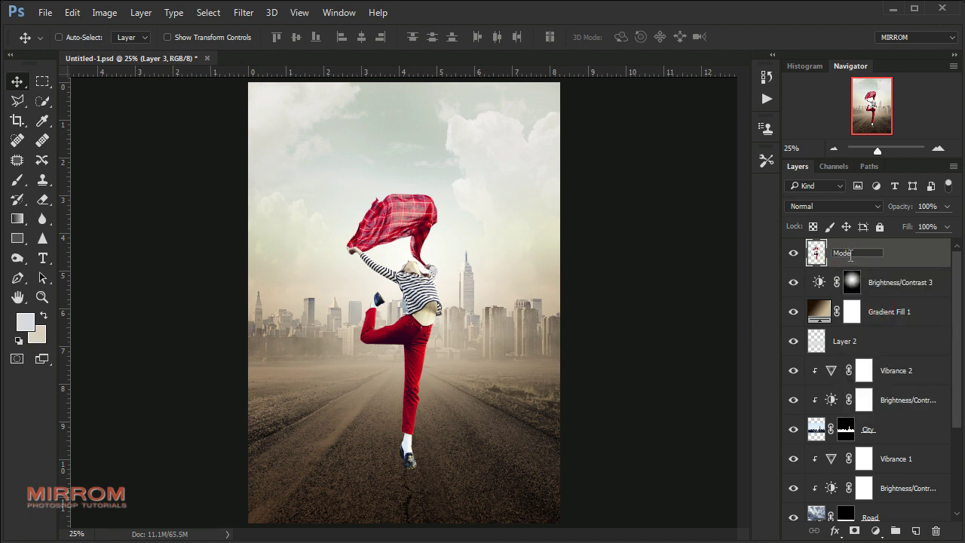
pyautogui.press('Return')
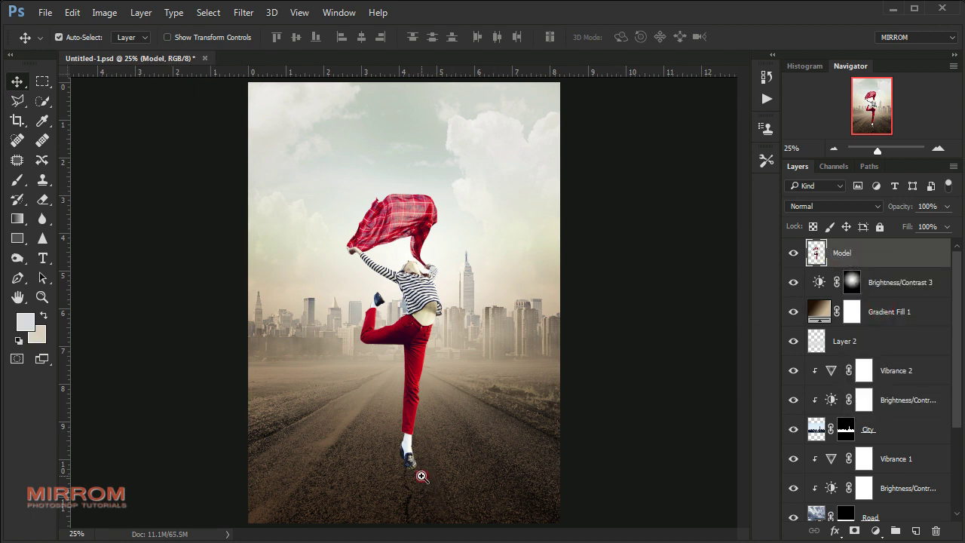
pyautogui.keyDown('ctrl'); pyautogui.click(422, 475); pyautogui.keyUp('ctrl')
pyautogui.hotkey('ctrl', '+')
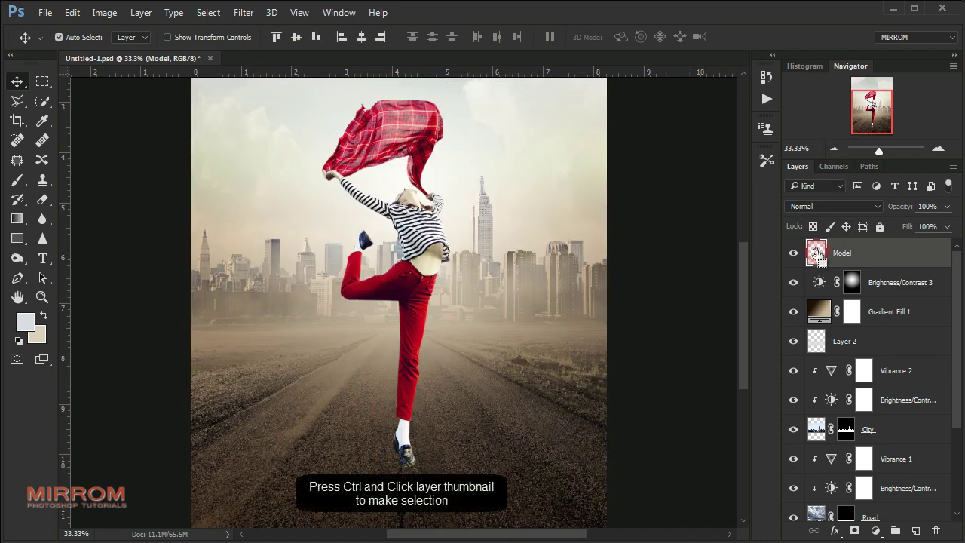
# Load the Model layer's outline as a selection and zoom in on the shoe
pyautogui.keyDown('ctrl'); pyautogui.click(818, 253); pyautogui.keyUp('ctrl')
pyautogui.click(938, 149)
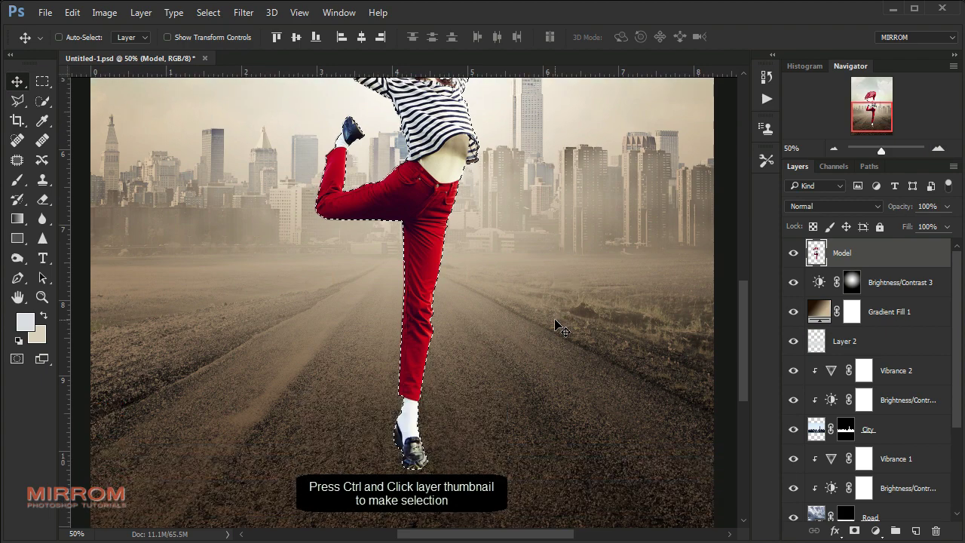
pyautogui.scroll(-3, 558, 328)
pyautogui.click(937, 151)
pyautogui.hotkey('ctrl', '+')
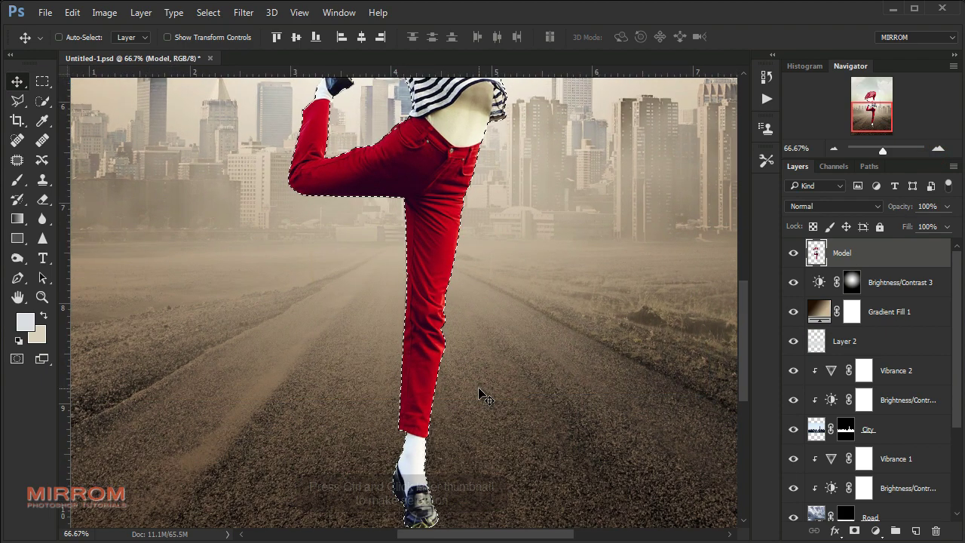
pyautogui.scroll(-1, 479, 388)
pyautogui.scroll(-3, 479, 388)
pyautogui.scroll(-1, 452, 381)
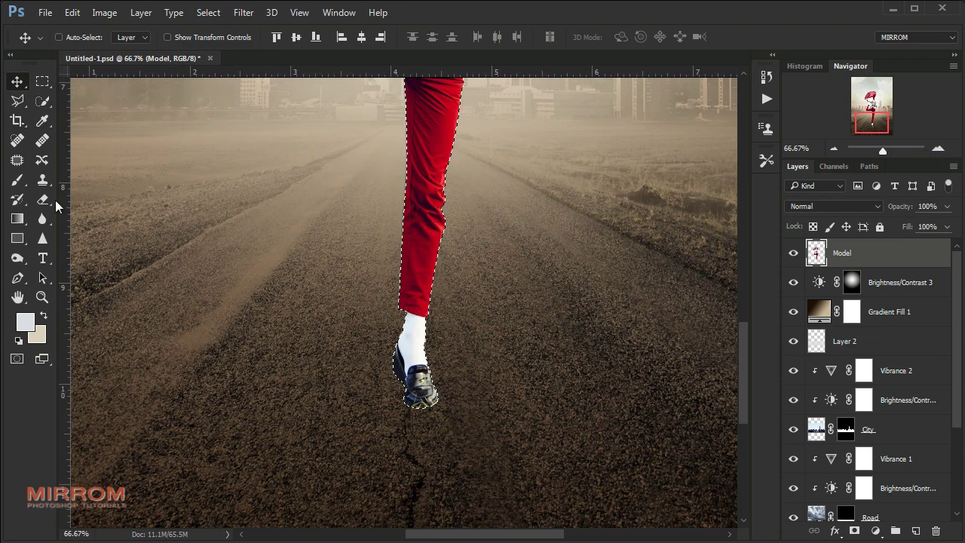
# Clone Stamp detail over the shoe's bottom edge with a 15 px brush
pyautogui.rightClick(43, 179)
pyautogui.click(113, 180)
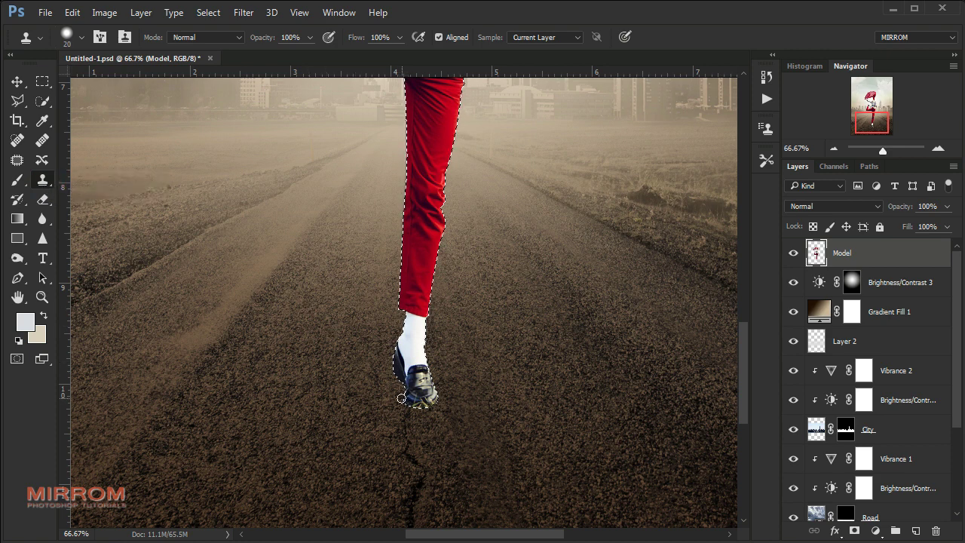
pyautogui.keyDown('alt'); pyautogui.click(413, 401); pyautogui.keyUp('alt')
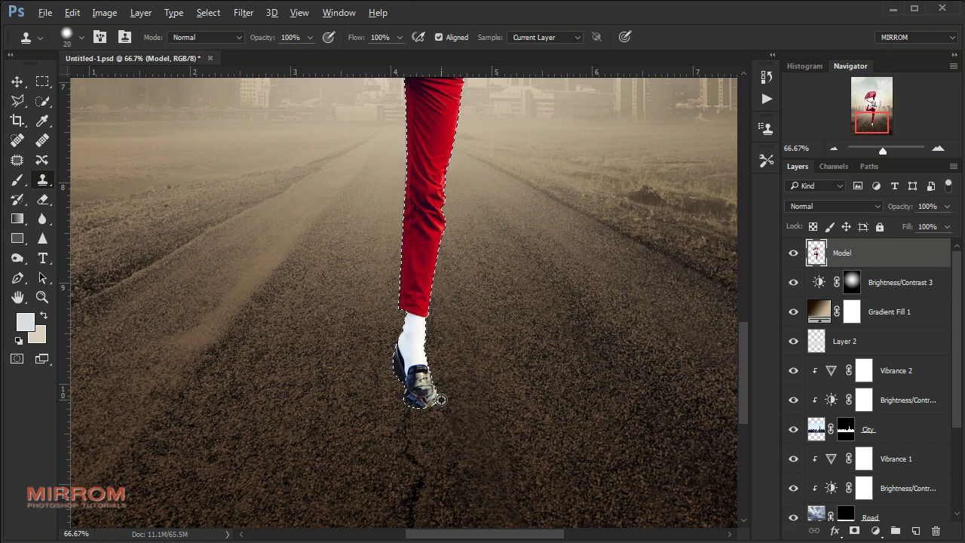
pyautogui.press('[')
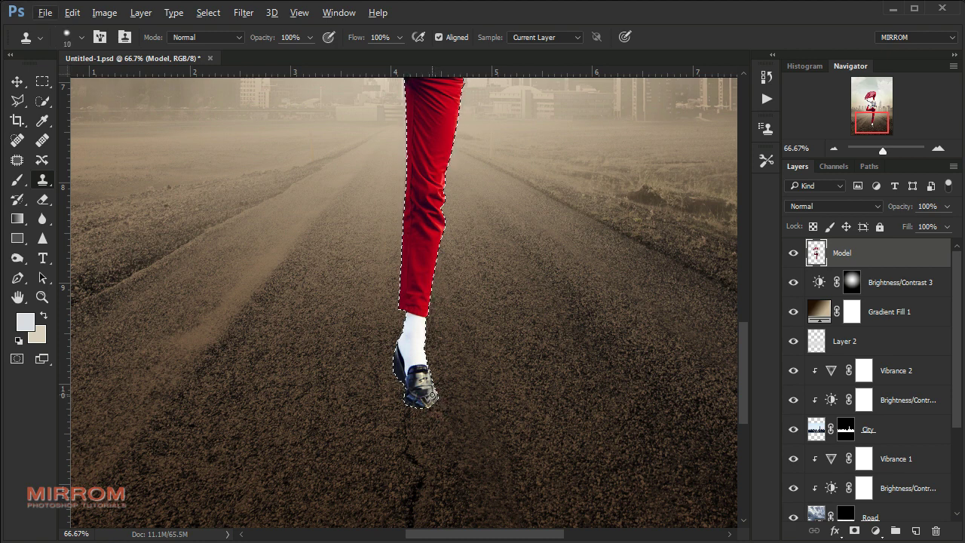
pyautogui.press(']')
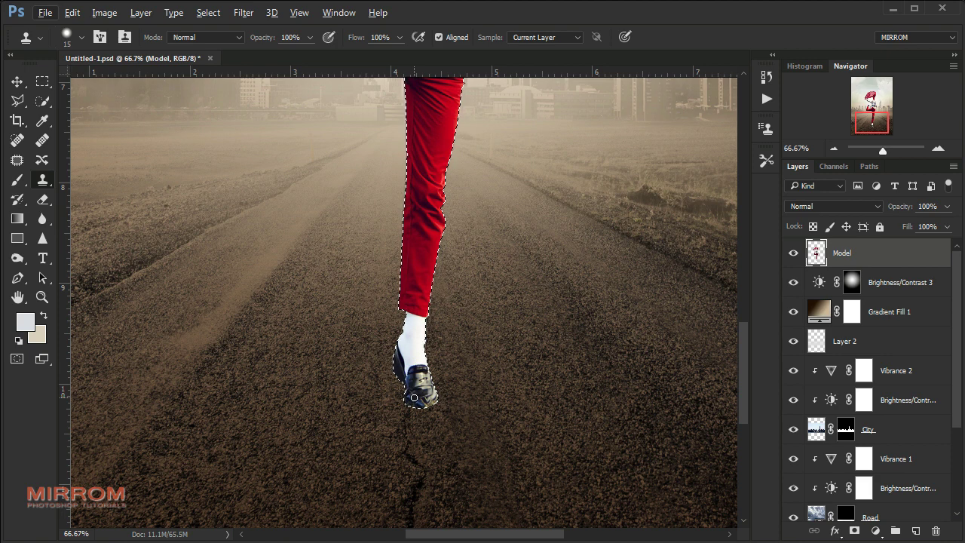
pyautogui.moveTo(414, 398); pyautogui.dragTo(422, 399)
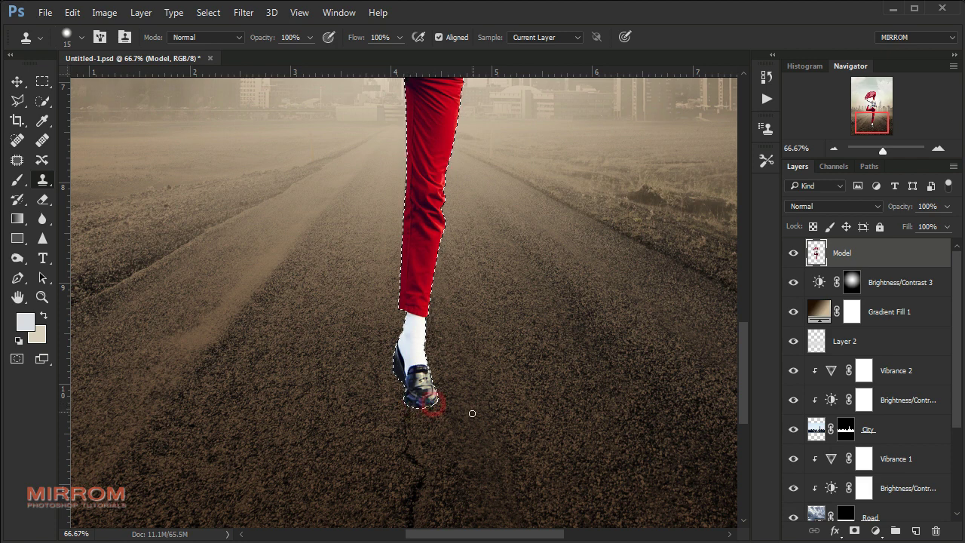
pyautogui.hotkey('ctrl', '0')
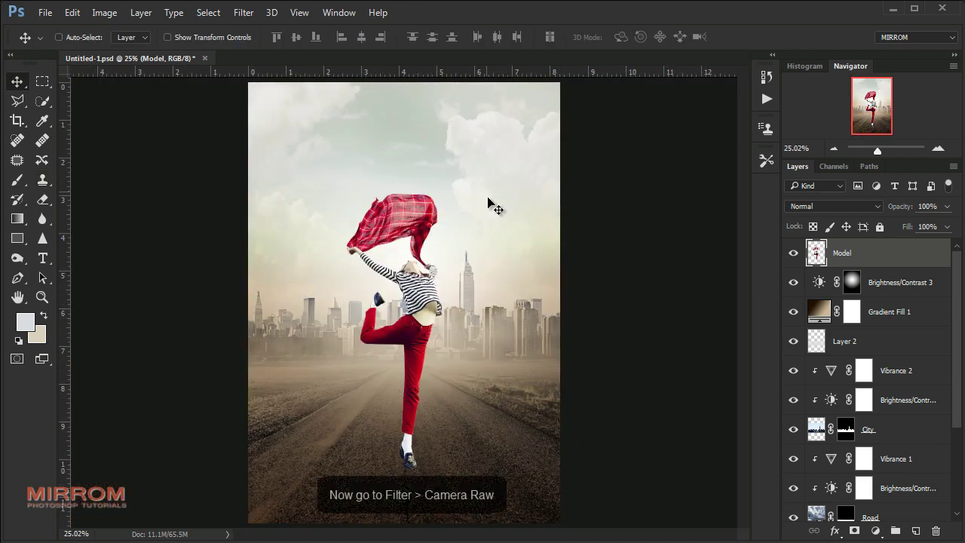
# Apply a Camera Raw filter to Model: Temperature +13, Exposure +0.40, Highlights -14, Shadows +20, Vibrance -36
pyautogui.click(243, 13)
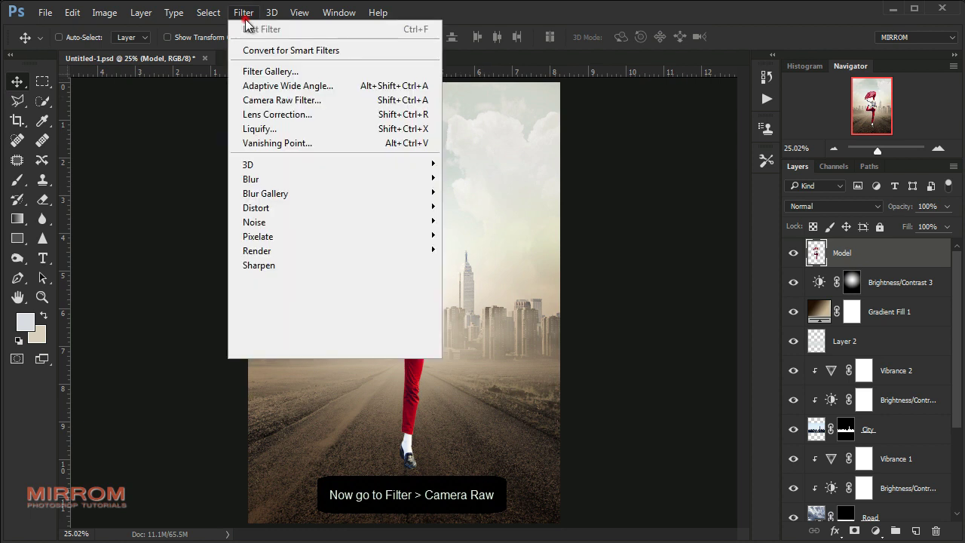
pyautogui.click(264, 99)
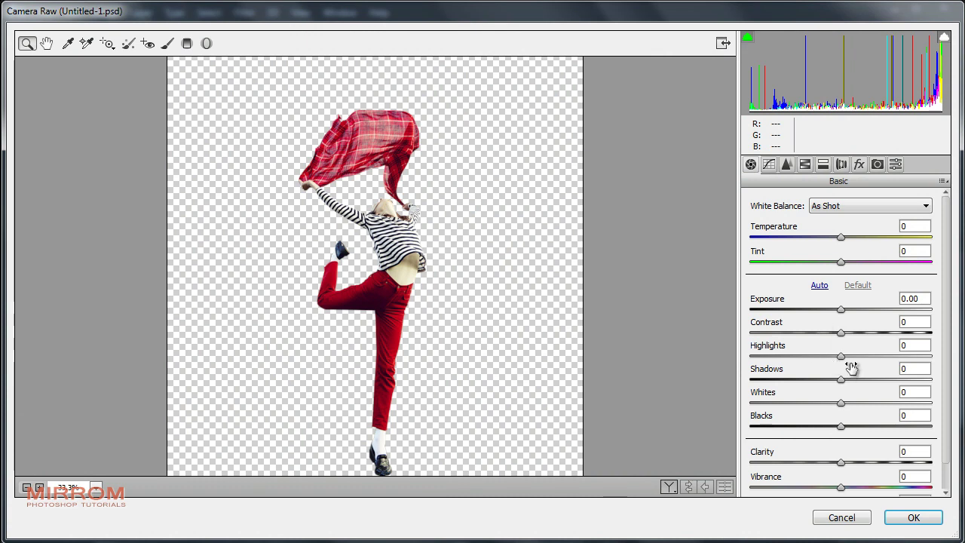
pyautogui.moveTo(841, 356); pyautogui.dragTo(831, 361)
pyautogui.moveTo(841, 310); pyautogui.dragTo(851, 317)
pyautogui.moveTo(845, 237); pyautogui.dragTo(856, 239)
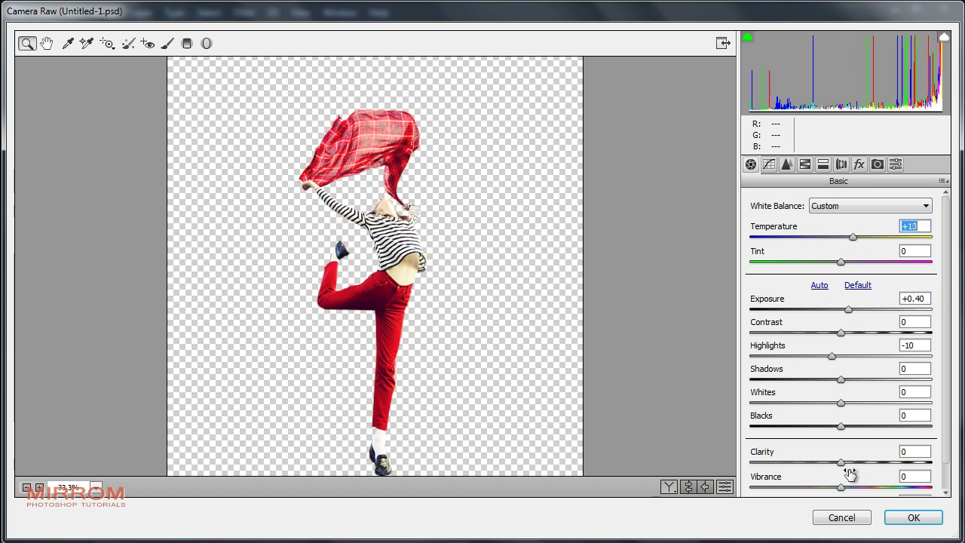
pyautogui.moveTo(841, 488); pyautogui.dragTo(807, 491)
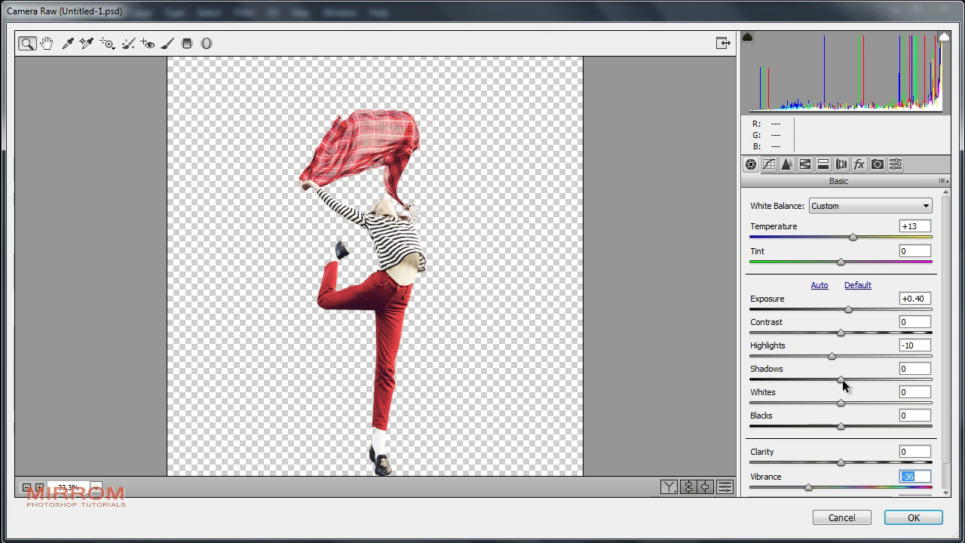
pyautogui.moveTo(841, 380); pyautogui.dragTo(862, 386)
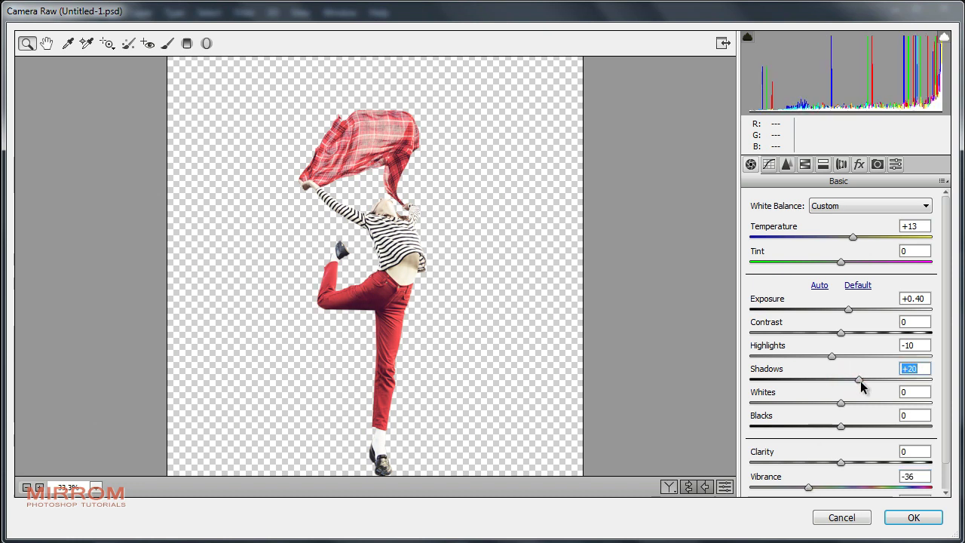
pyautogui.moveTo(832, 357); pyautogui.dragTo(829, 357)
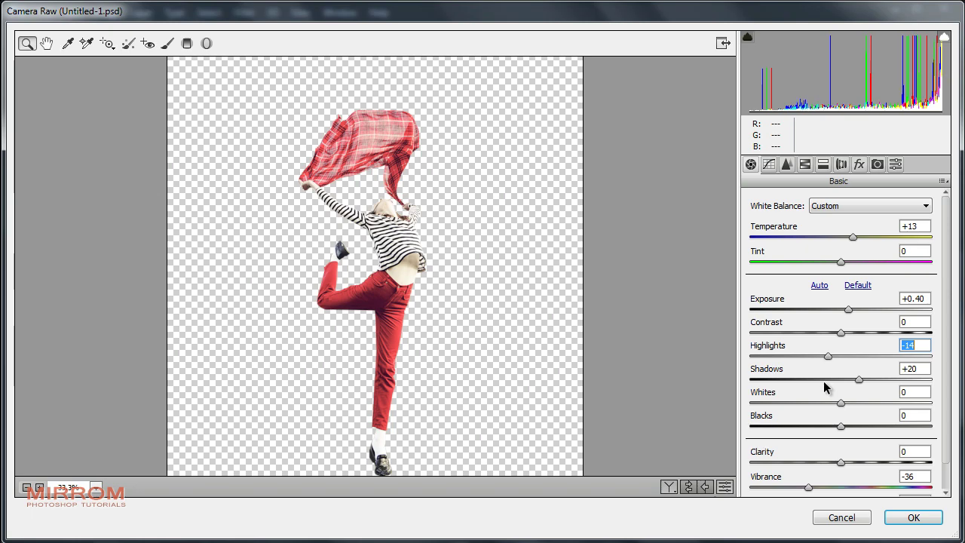
pyautogui.click(909, 518)
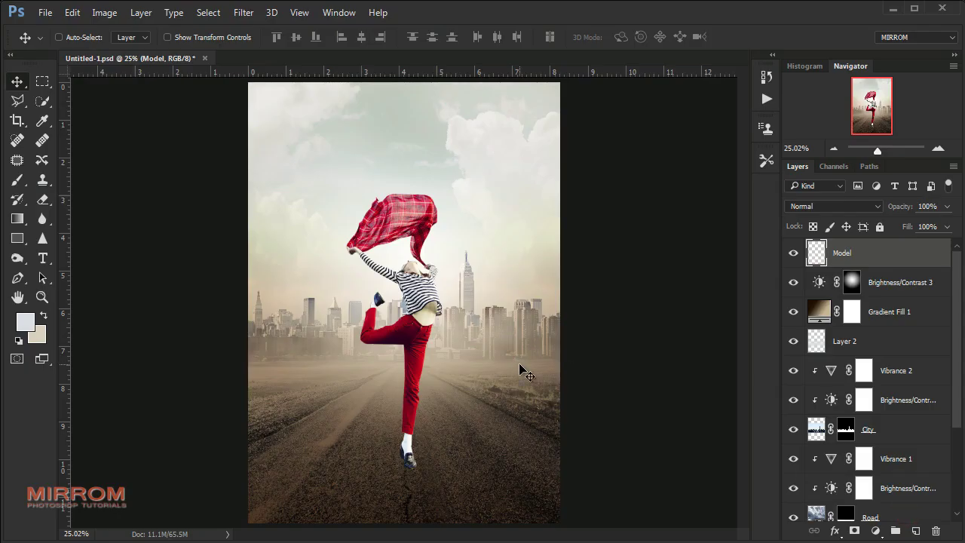
# Create Layer 3 clipped to Model, gray-labelled, in Overlay mode and filled with 50% gray
pyautogui.click(937, 148)
pyautogui.scroll(-2, 875, 339)
pyautogui.scroll(2, 875, 301)
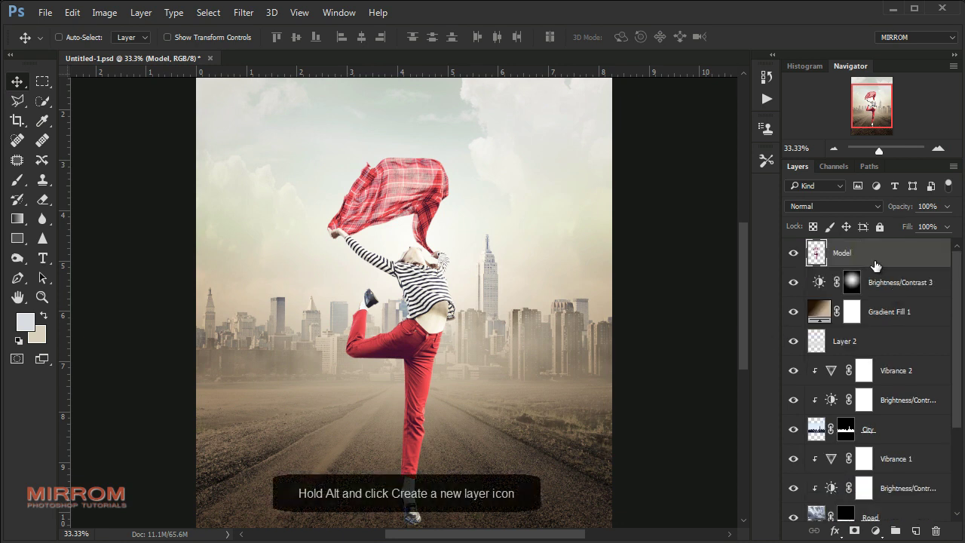
pyautogui.keyDown('alt'); pyautogui.click(917, 530); pyautogui.keyUp('alt')
pyautogui.click(408, 189)
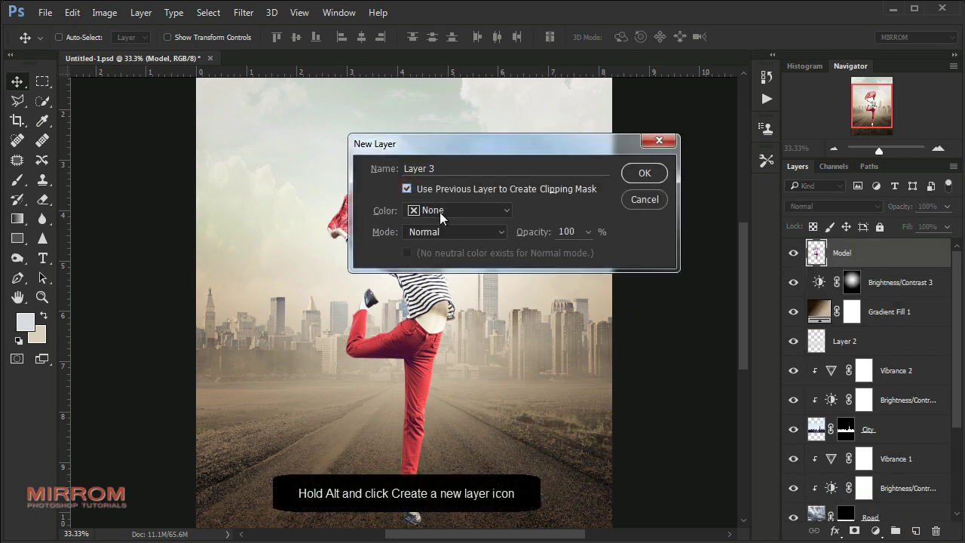
pyautogui.click(442, 211)
pyautogui.click(450, 400)
pyautogui.click(452, 234)
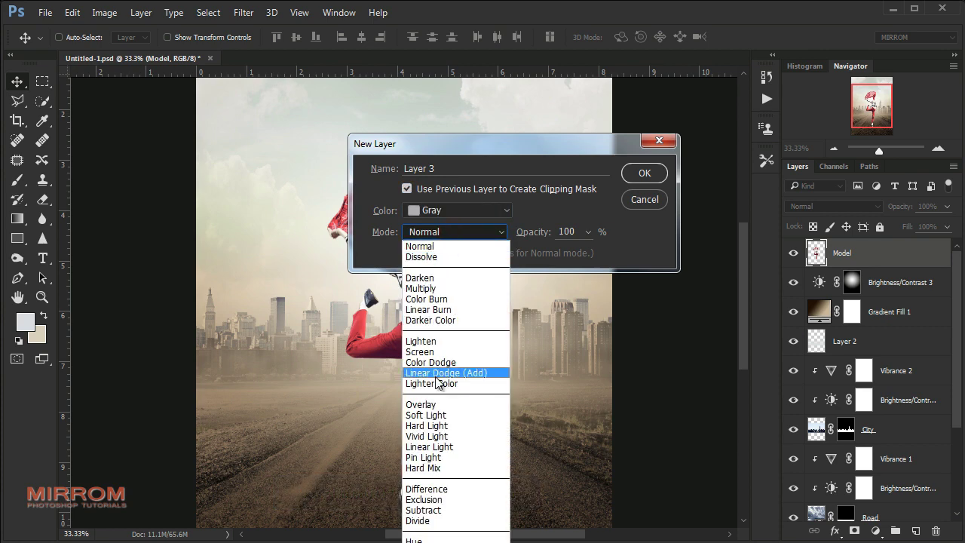
pyautogui.click(436, 406)
pyautogui.click(645, 172)
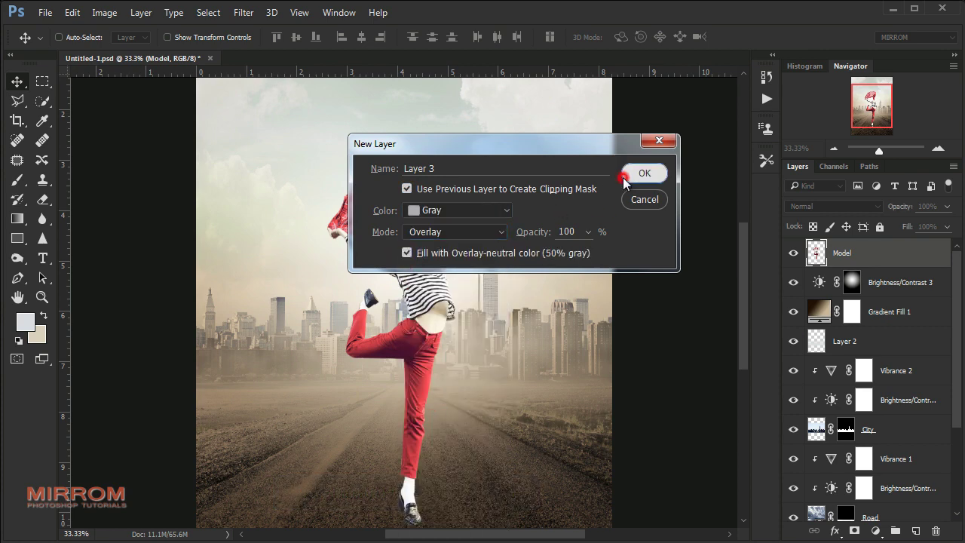
pyautogui.scroll(-3, 340, 317)
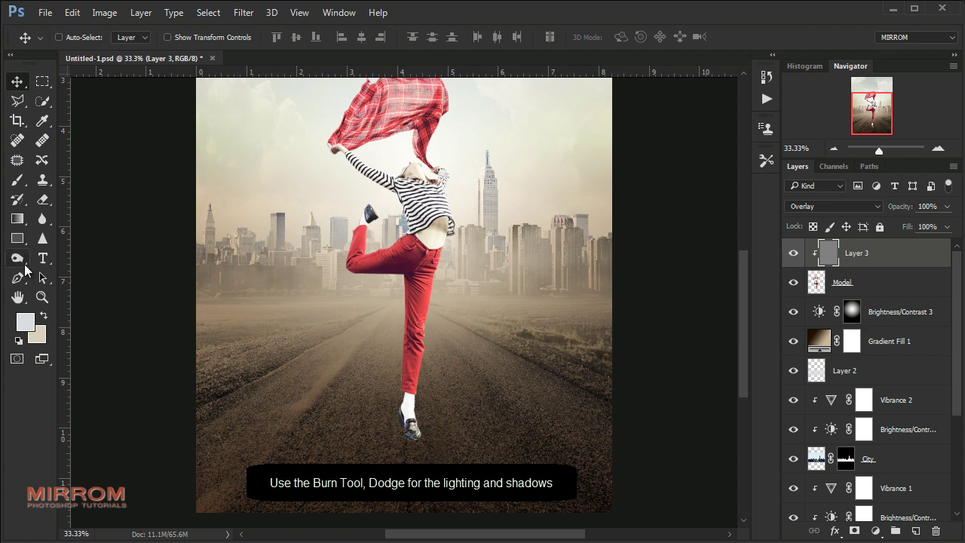
pyautogui.click(18, 259)
# Burn a shadow around the shoe at 60% exposure with a 150 px brush
pyautogui.click(76, 272)
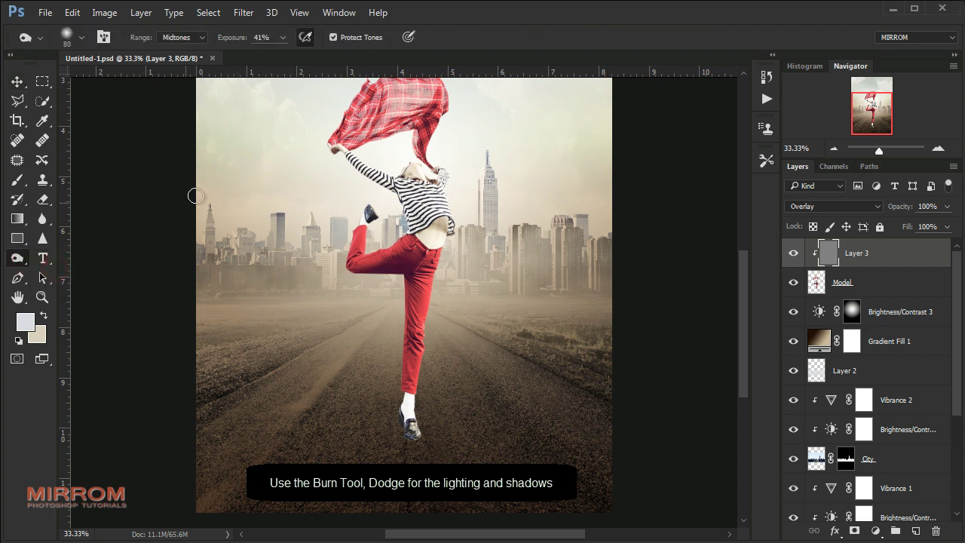
pyautogui.click(283, 37)
pyautogui.moveTo(294, 54); pyautogui.dragTo(296, 55)
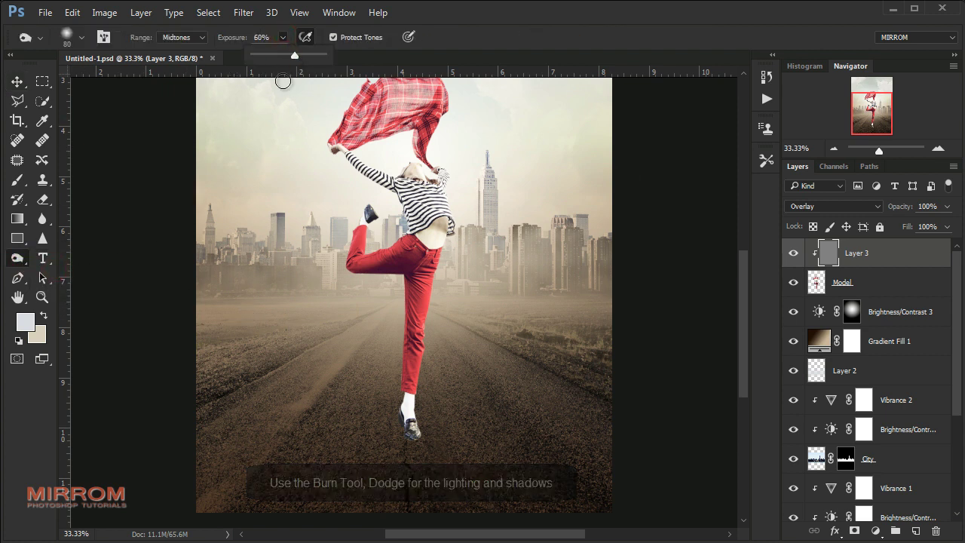
pyautogui.press(']')
pyautogui.press(']')
pyautogui.press(']')
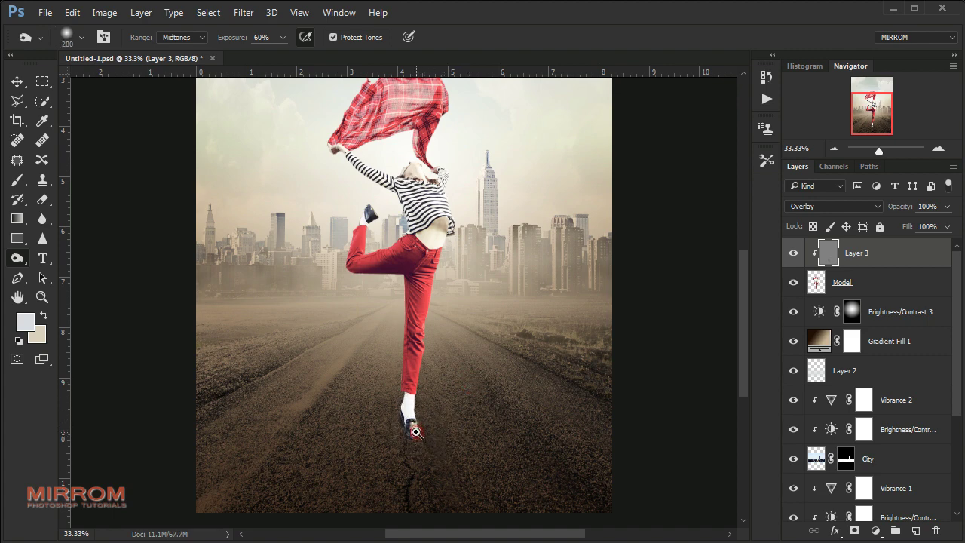
pyautogui.scroll(1, 417, 434)
pyautogui.press('[')
pyautogui.press('[')
pyautogui.moveTo(414, 436); pyautogui.dragTo(410, 401)
# Burn a shadow onto the dancer's thigh with a 70 px brush
pyautogui.press('[')
pyautogui.press('[')
pyautogui.press('[')
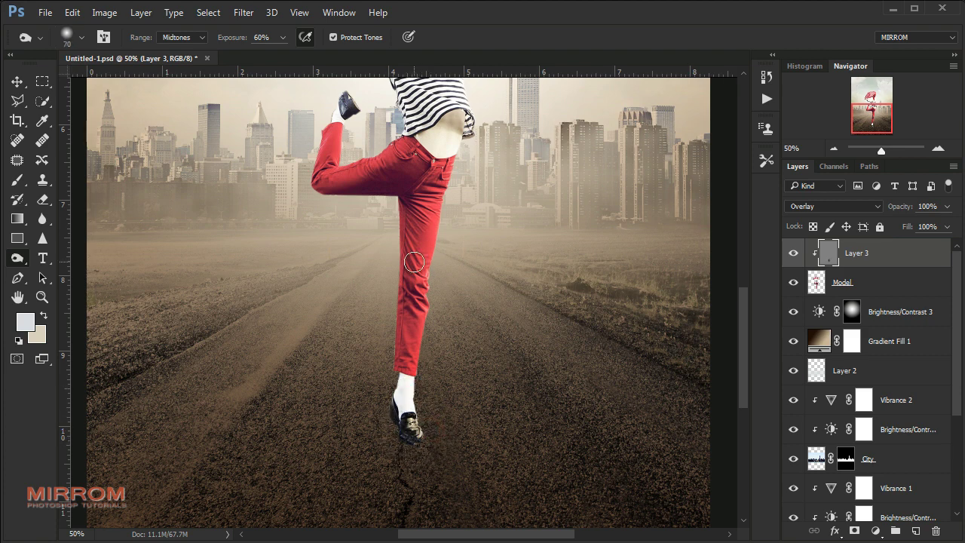
pyautogui.press(']')
pyautogui.scroll(3, 442, 232)
pyautogui.press('[')
pyautogui.press('[')
pyautogui.press('[')
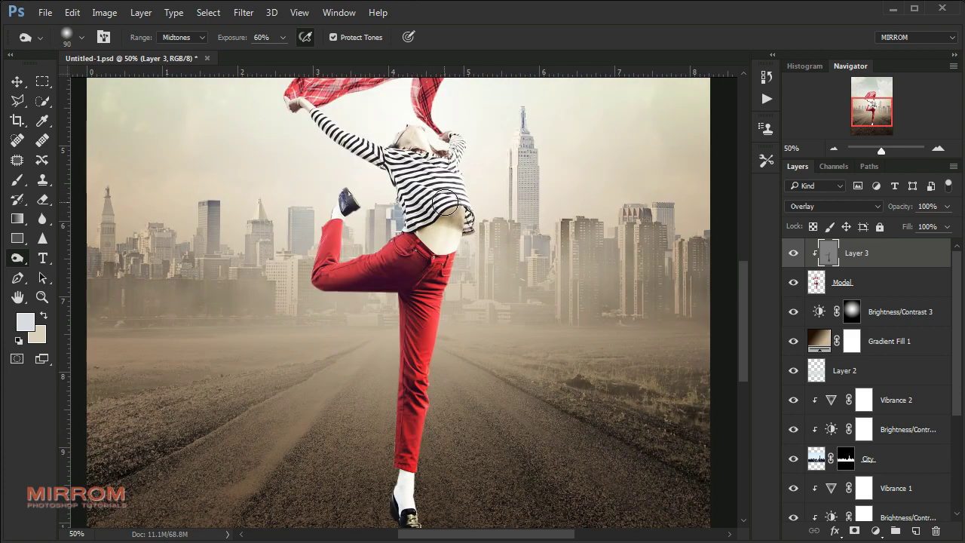
pyautogui.scroll(2, 325, 280)
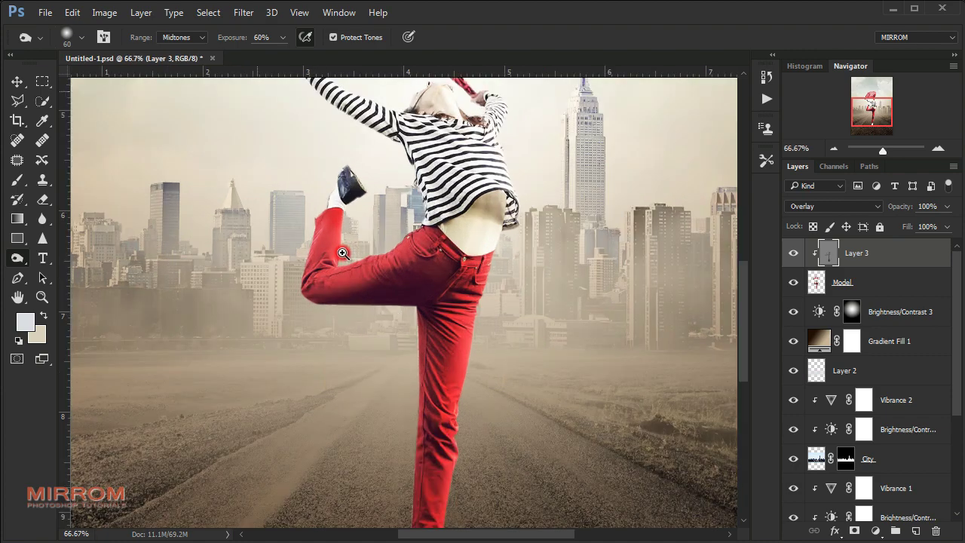
pyautogui.press(']')
pyautogui.click(318, 242)
# Burn darker shading into the scarf at 51% exposure
pyautogui.scroll(3, 318, 241)
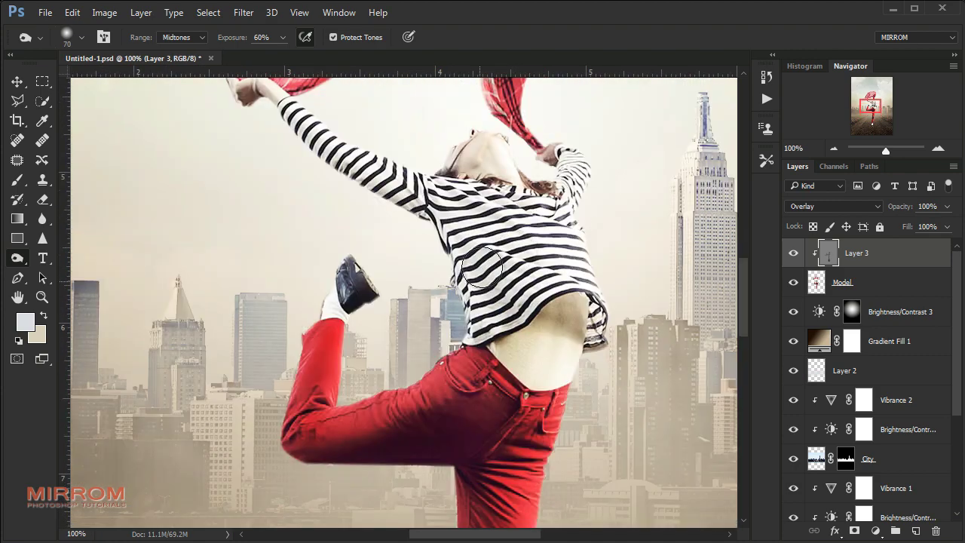
pyautogui.scroll(2, 339, 249)
pyautogui.press('[')
pyautogui.press('[')
pyautogui.press('[')
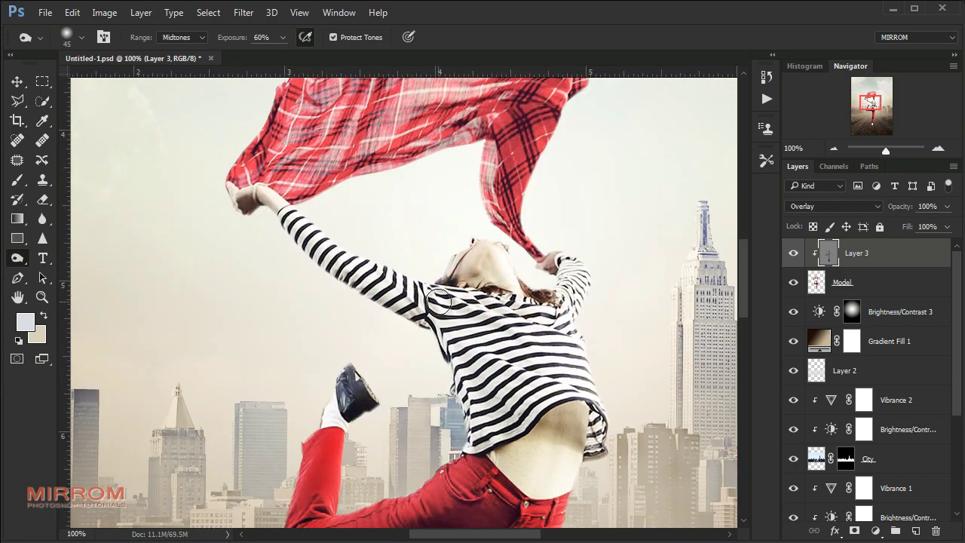
pyautogui.press(']')
pyautogui.press(']')
pyautogui.press(']')
pyautogui.scroll(3, 551, 362)
pyautogui.press('5')
pyautogui.press('1')
pyautogui.moveTo(540, 235); pyautogui.dragTo(573, 203)
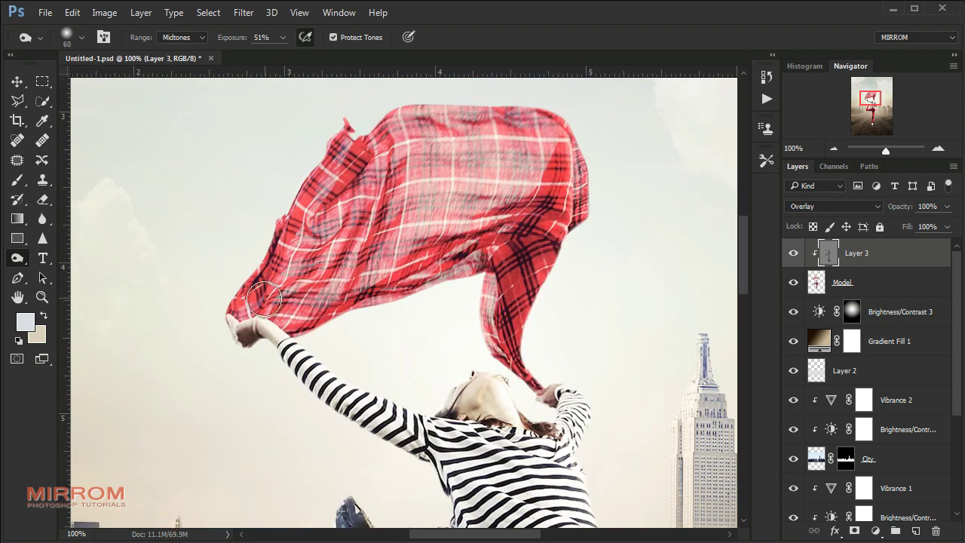
# Switch to the Dodge Tool at 48% exposure and zoom to 66.67%
pyautogui.press('[')
pyautogui.hotkey('ctrl', '-')
pyautogui.hotkey('ctrl', '-')
pyautogui.scroll(-3, 528, 286)
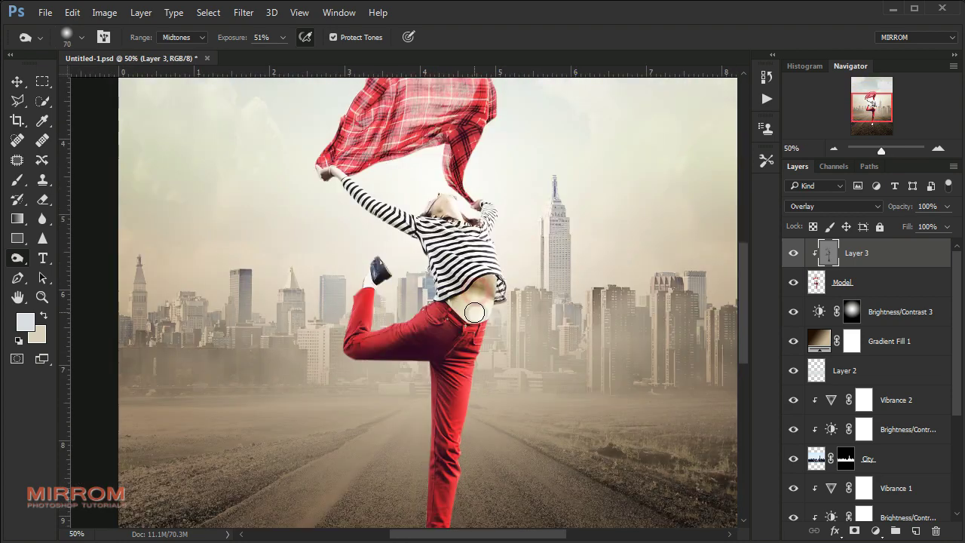
pyautogui.press(']')
pyautogui.press(']')
pyautogui.press(']')
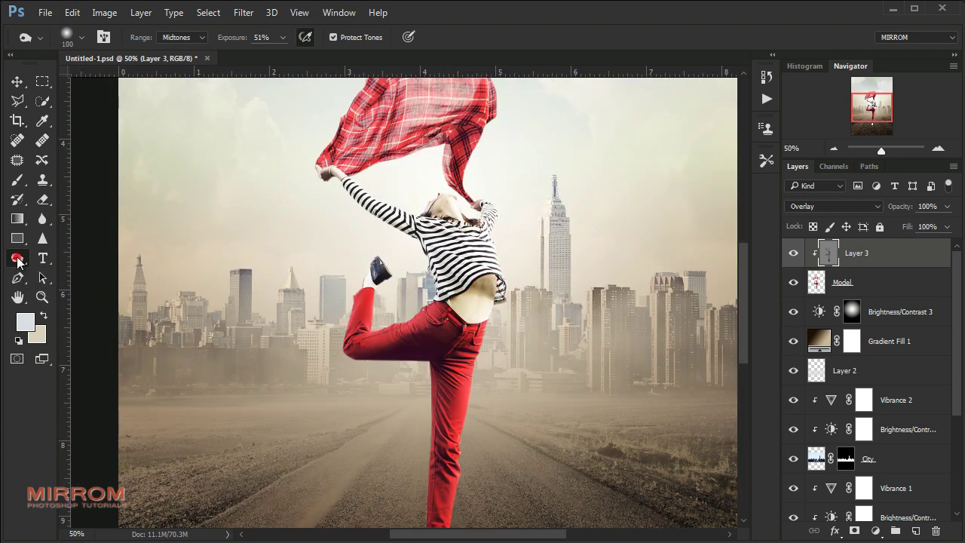
pyautogui.rightClick(16, 260)
pyautogui.click(75, 254)
pyautogui.press('4')
pyautogui.press('8')
pyautogui.scroll(-3, 521, 271)
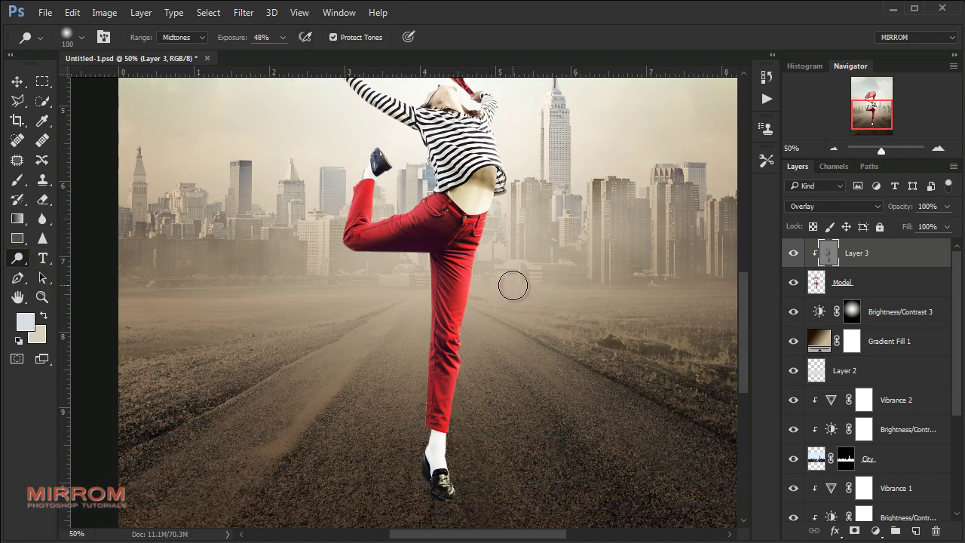
pyautogui.hotkey('ctrl', '+')
pyautogui.press(']')
pyautogui.press(']')
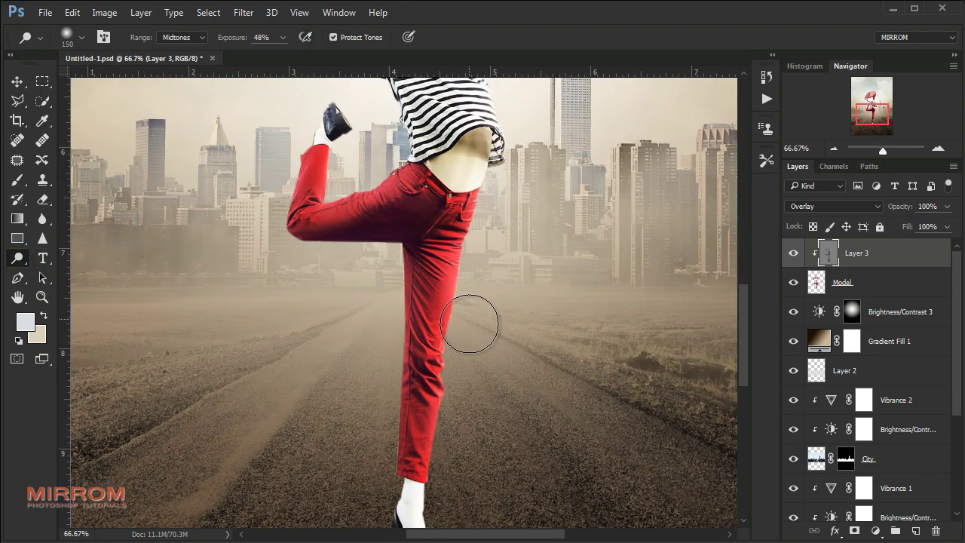
# Dodge highlights across the scarf with a 45 px brush, then fit the image on screen
pyautogui.press('[')
pyautogui.press('[')
pyautogui.press('[')
pyautogui.scroll(-3, 453, 249)
pyautogui.scroll(4, 400, 193)
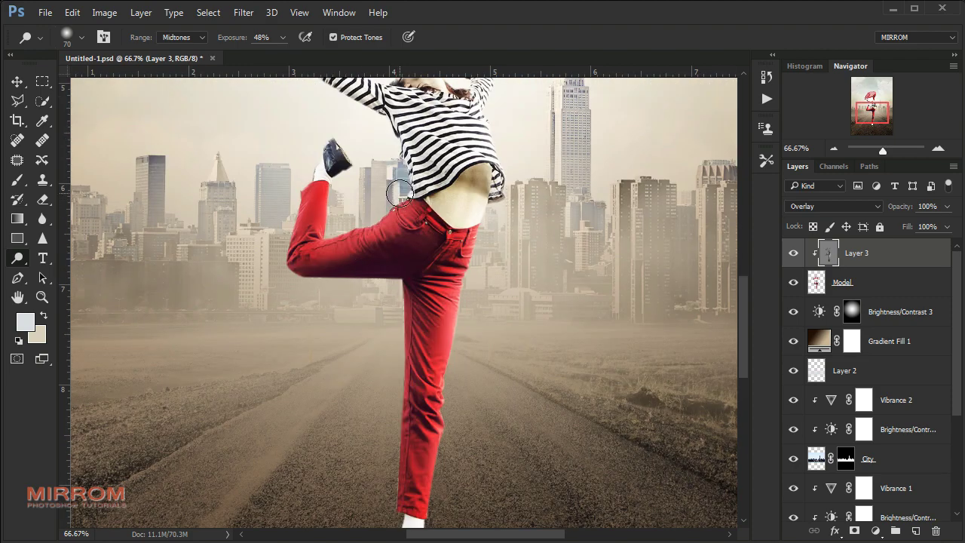
pyautogui.press('[')
pyautogui.press('[')
pyautogui.press('[')
pyautogui.scroll(2, 400, 193)
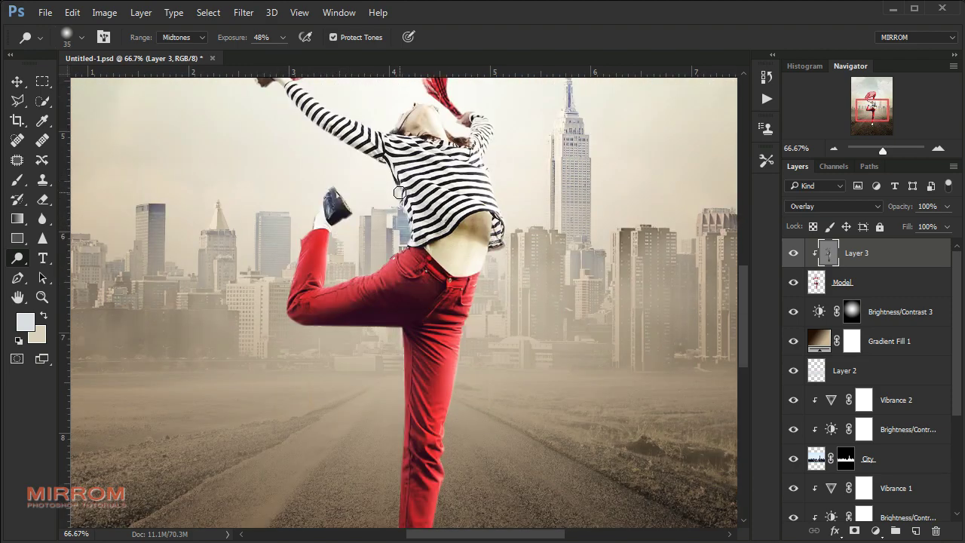
pyautogui.scroll(2, 400, 193)
pyautogui.press(']')
pyautogui.press(']')
pyautogui.press(']')
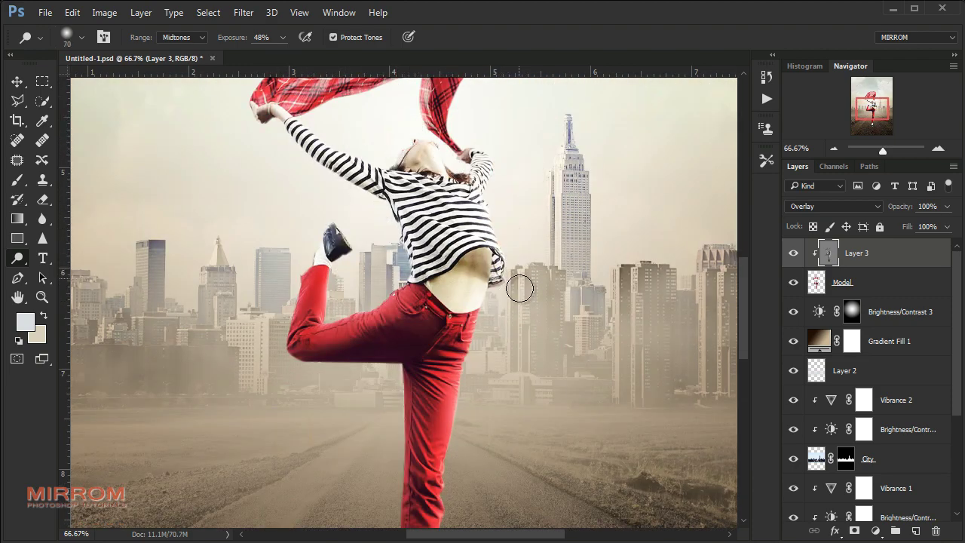
pyautogui.scroll(4, 519, 289)
pyautogui.scroll(5, 334, 147)
pyautogui.press('[')
pyautogui.press('[')
pyautogui.press('[')
pyautogui.moveTo(398, 172); pyautogui.dragTo(302, 237)
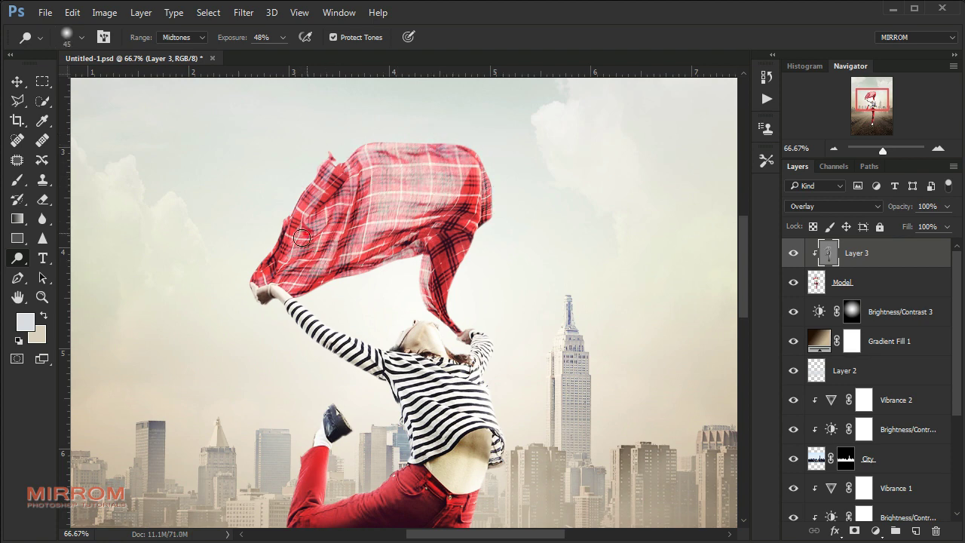
pyautogui.hotkey('ctrl', '0')
pyautogui.press('v')
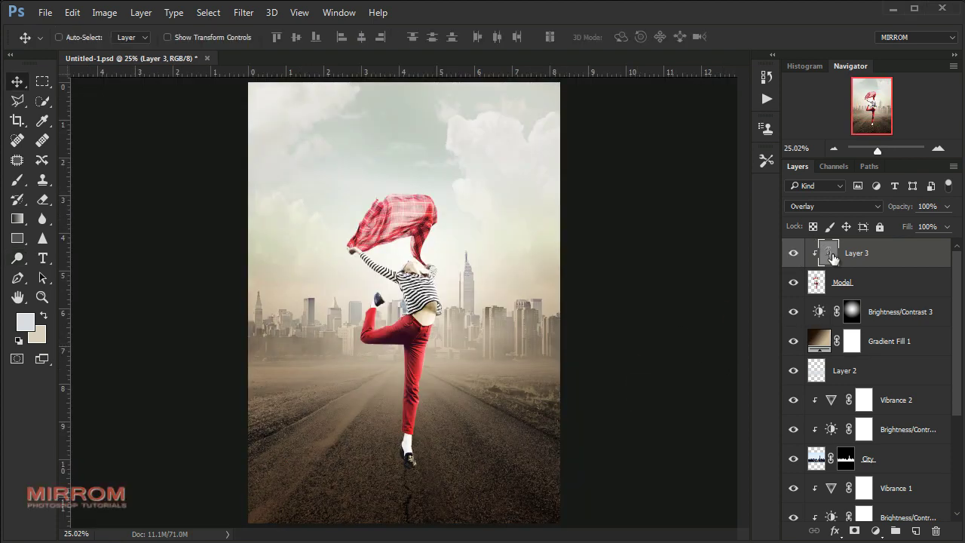
# Add a white Overlay Inner Shadow to Model at 75% opacity, distance 9, size 8
pyautogui.click(873, 279)
pyautogui.click(938, 148)
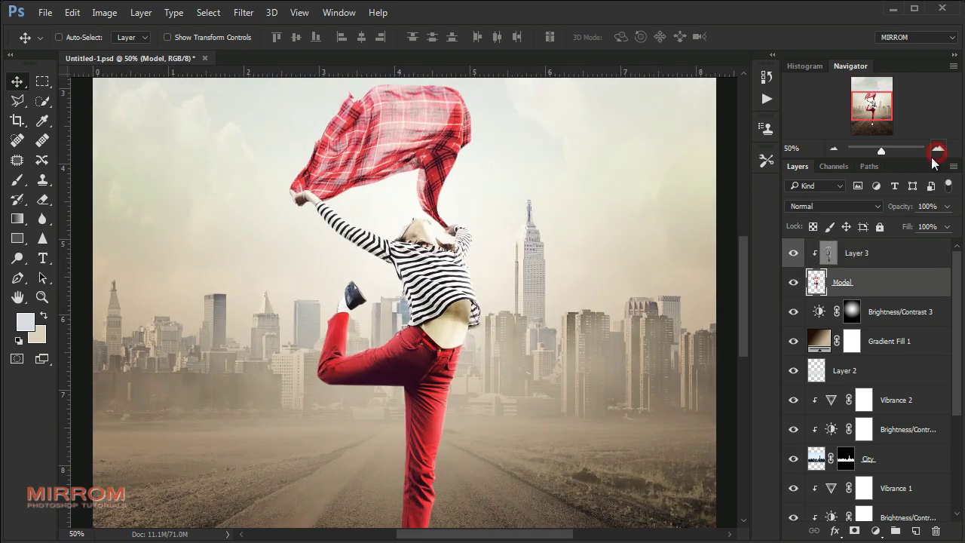
pyautogui.moveTo(509, 535); pyautogui.dragTo(568, 534)
pyautogui.click(829, 149)
pyautogui.doubleClick(925, 299)
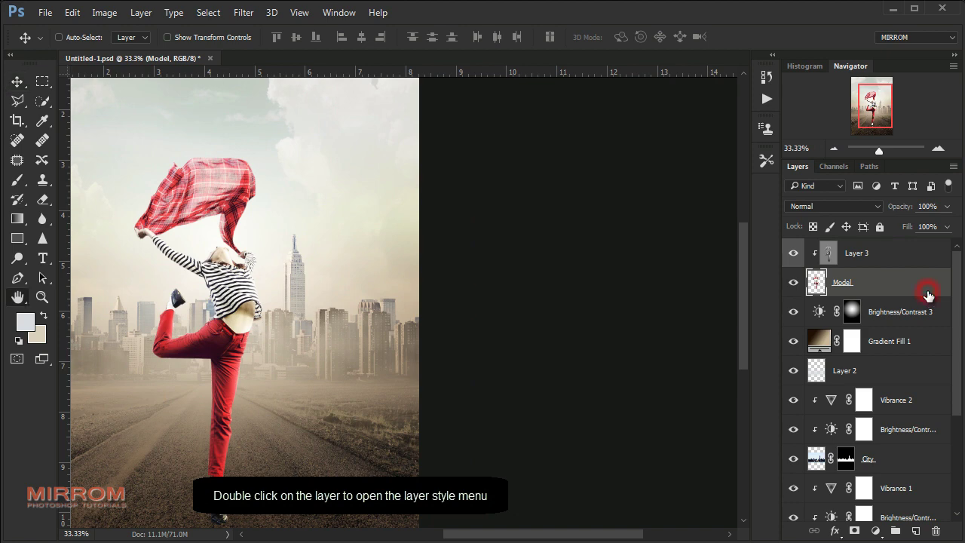
pyautogui.click(392, 235)
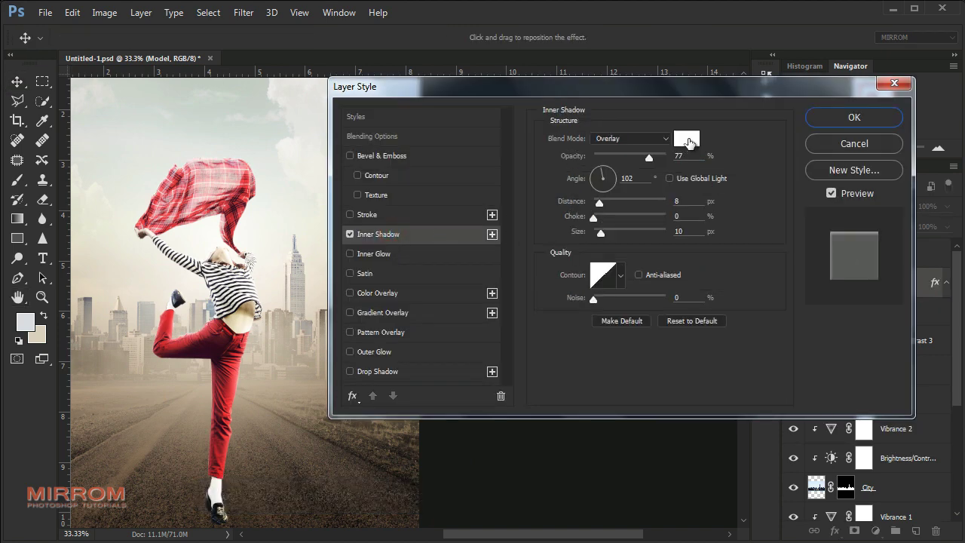
pyautogui.click(686, 138)
pyautogui.click(897, 244)
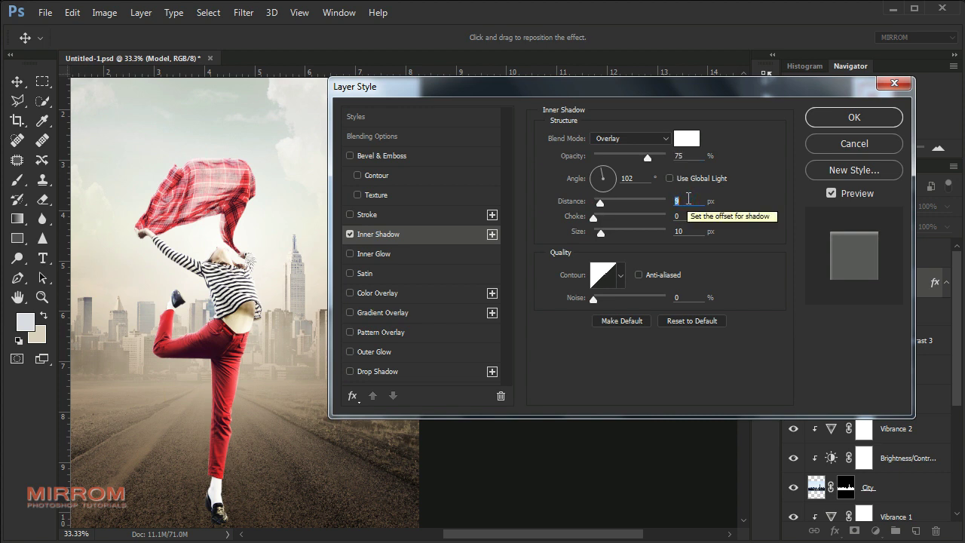
pyautogui.press('Down')
pyautogui.press('Down')
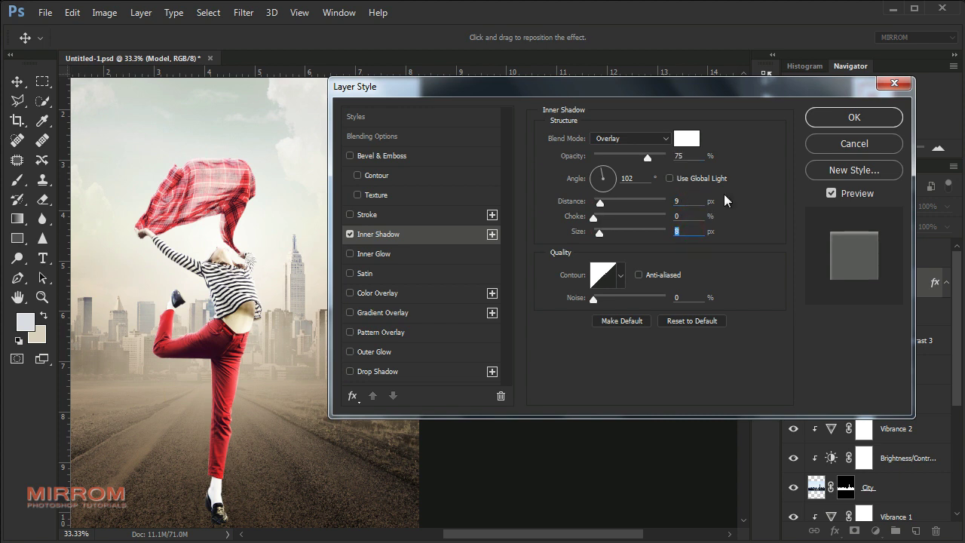
pyautogui.click(837, 118)
# Add a new Layer 4 above Layer 3 and load the dancer's outline as a selection
pyautogui.hotkey('ctrl', '0')
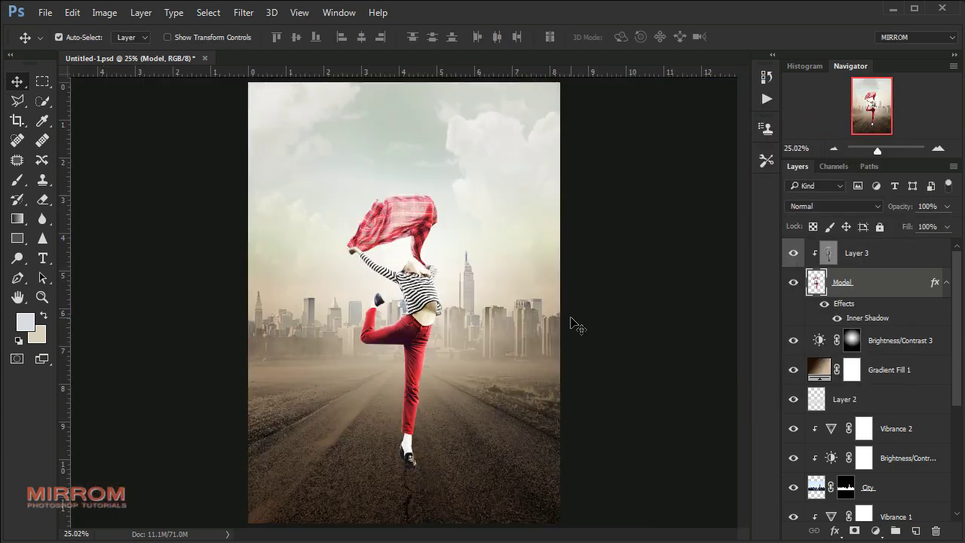
pyautogui.click(948, 285)
pyautogui.click(884, 257)
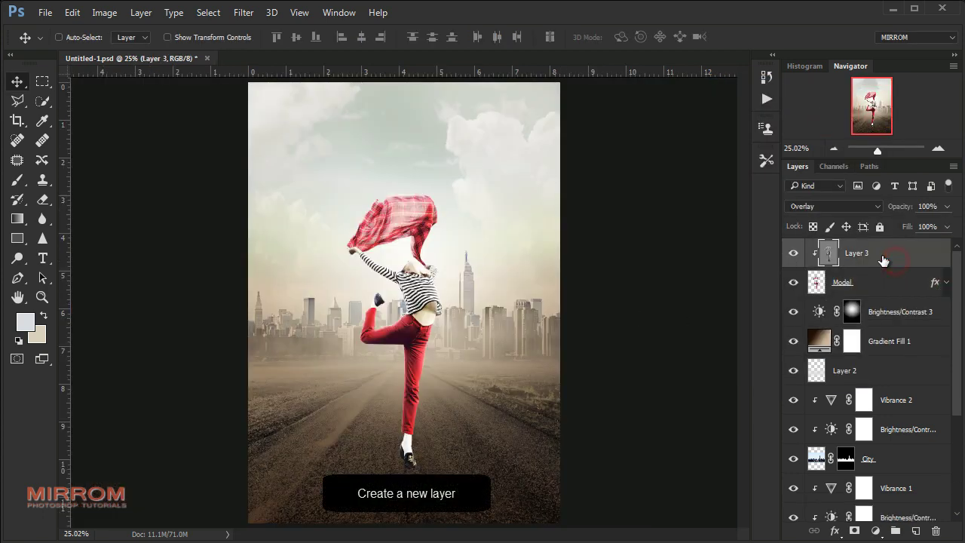
pyautogui.click(916, 530)
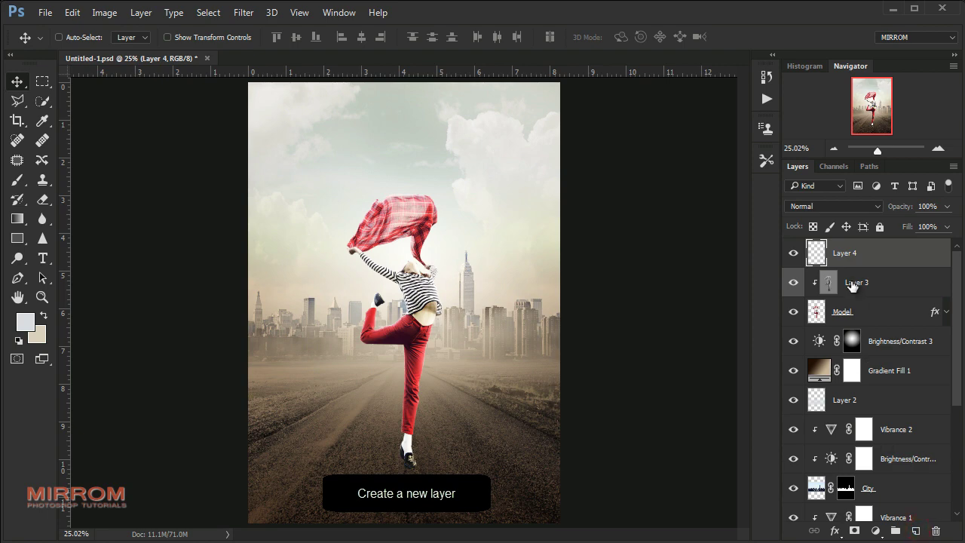
pyautogui.keyDown('ctrl'); pyautogui.click(817, 311); pyautogui.keyUp('ctrl')
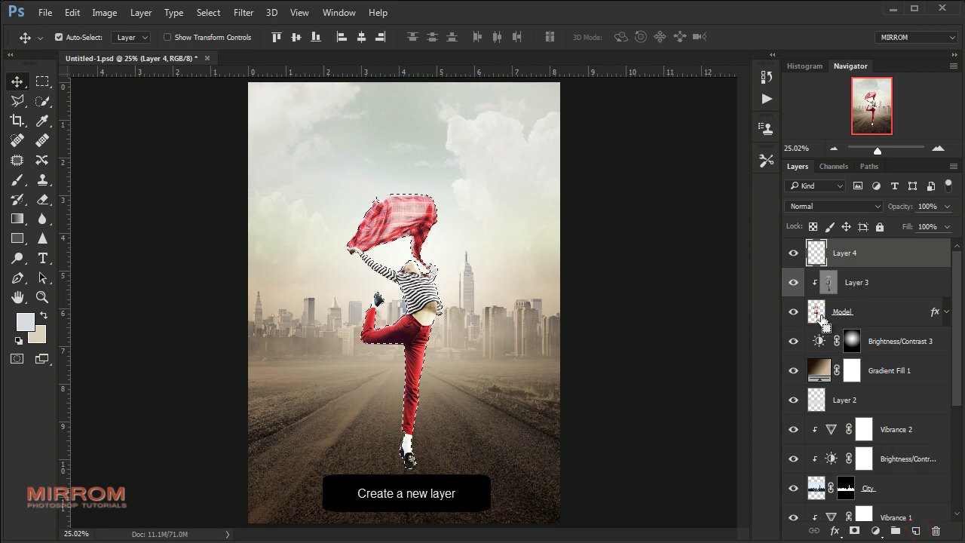
# Fill the dancer selection with black on Layer 4 and deselect
pyautogui.click(26, 328)
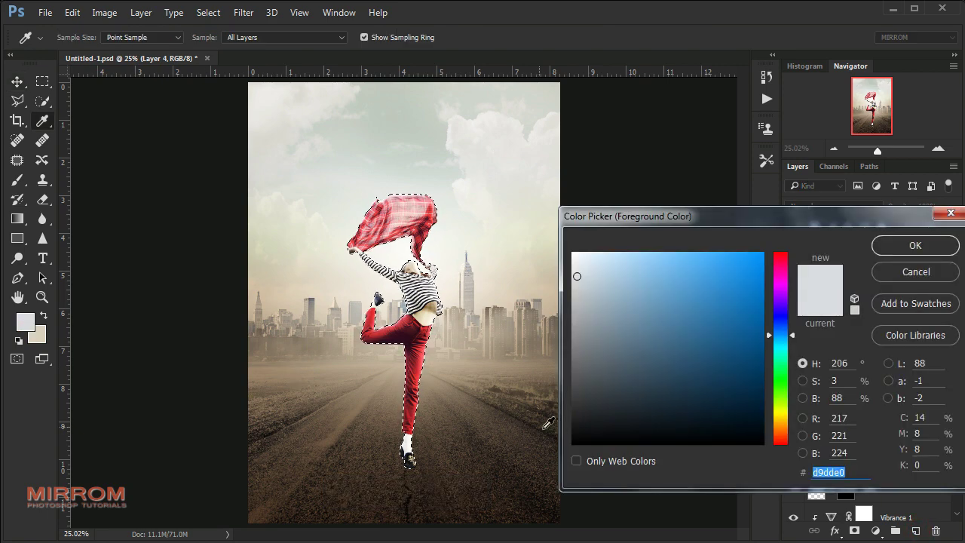
pyautogui.click(571, 448)
pyautogui.click(883, 252)
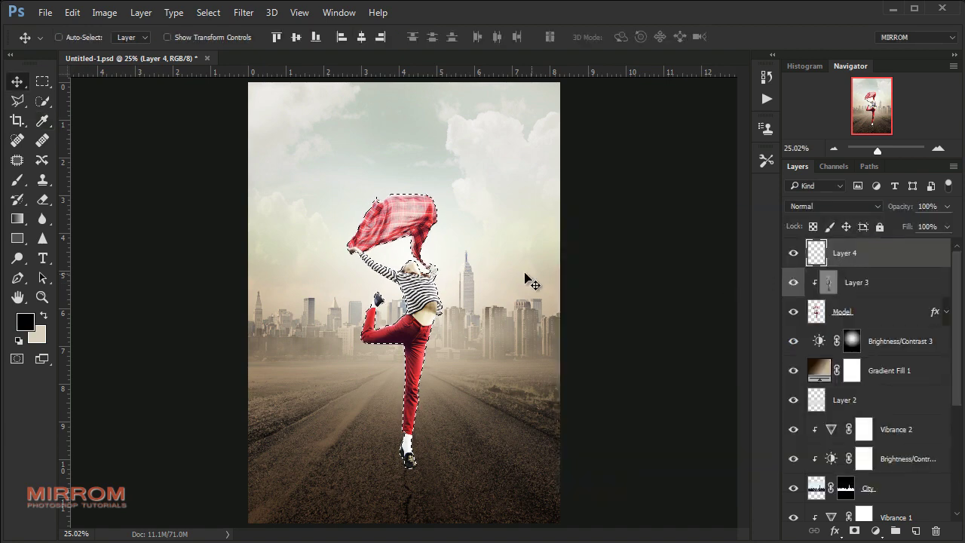
pyautogui.hotkey('alt', 'BackSpace')
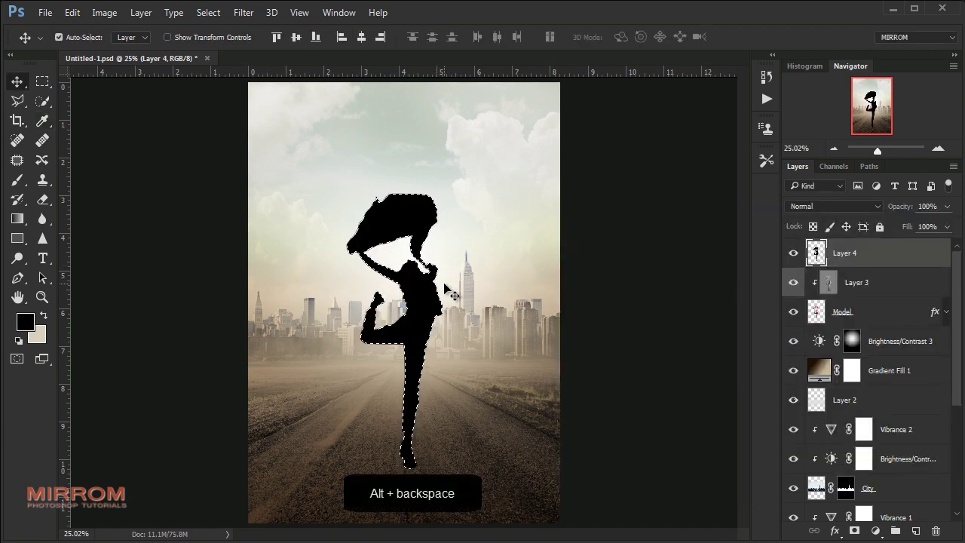
pyautogui.hotkey('ctrl', 'd')
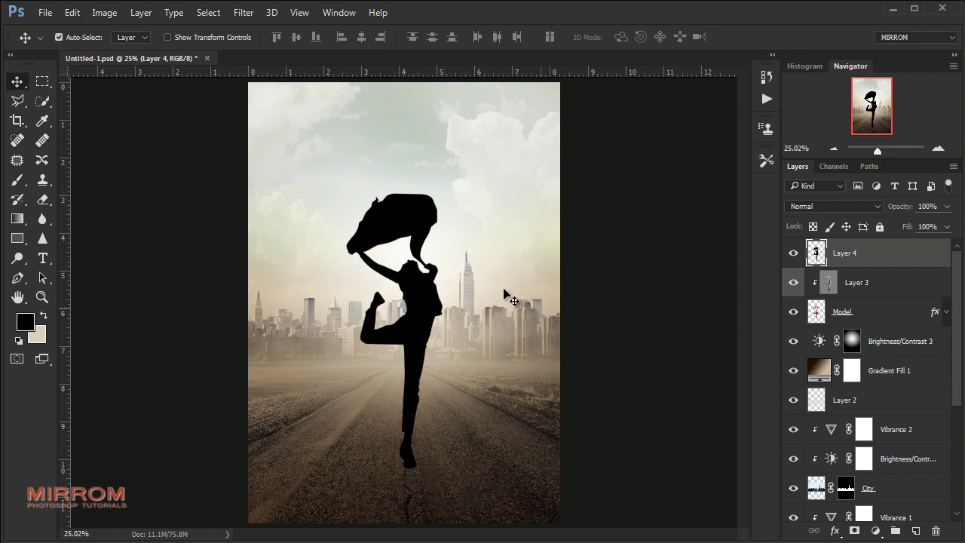
pyautogui.hotkey('ctrl', 't')
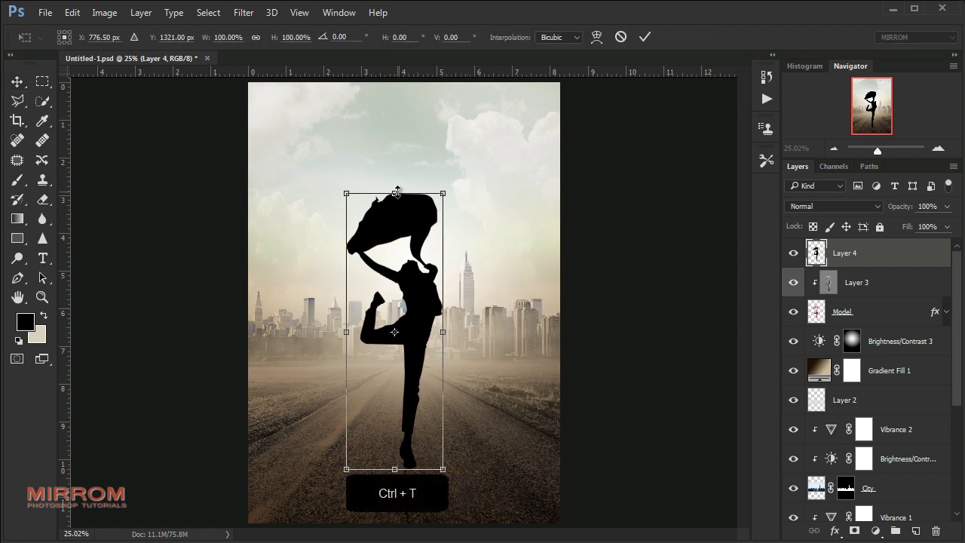
# Flip and squash the silhouette under the feet and move Layer 4 below Model
pyautogui.moveTo(397, 192); pyautogui.dragTo(395, 506)
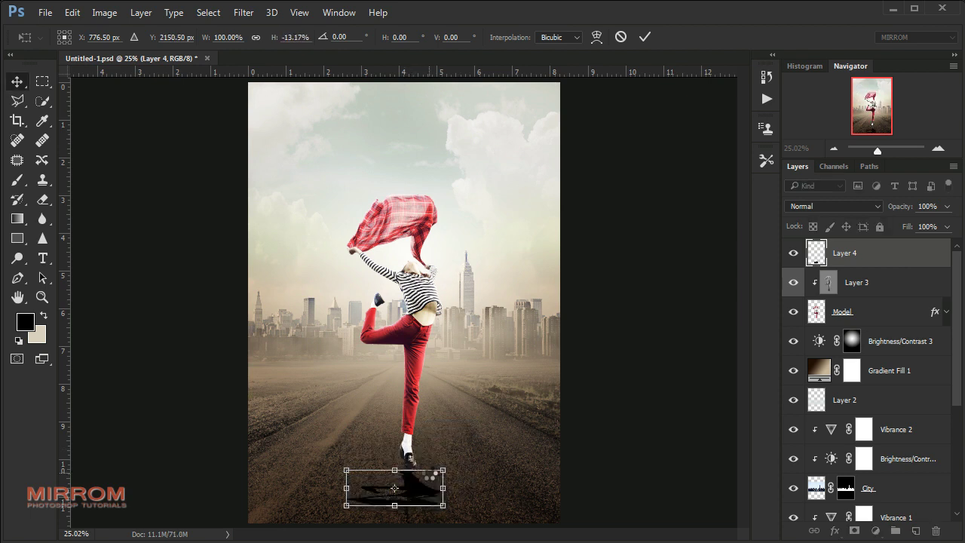
pyautogui.press('Return')
pyautogui.moveTo(430, 474); pyautogui.dragTo(434, 463)
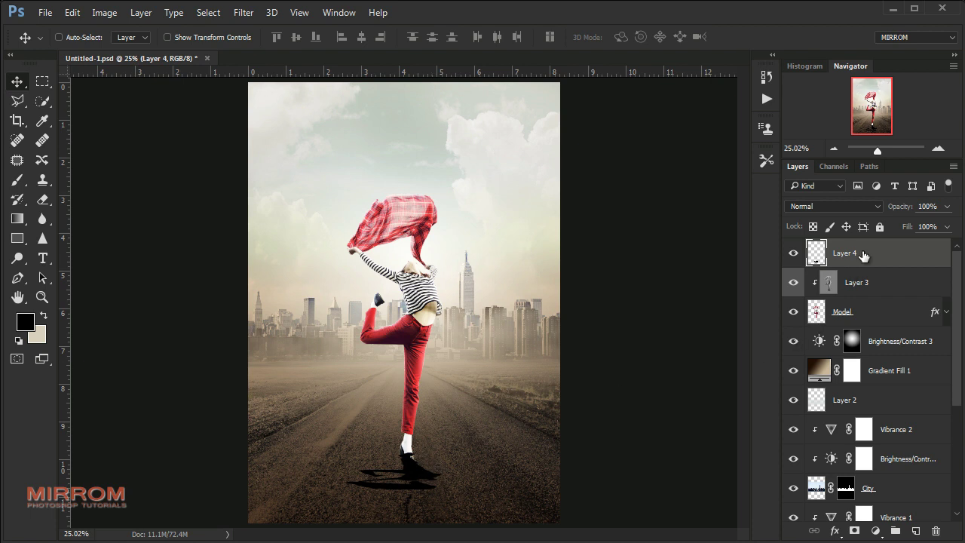
pyautogui.moveTo(875, 260); pyautogui.dragTo(871, 322)
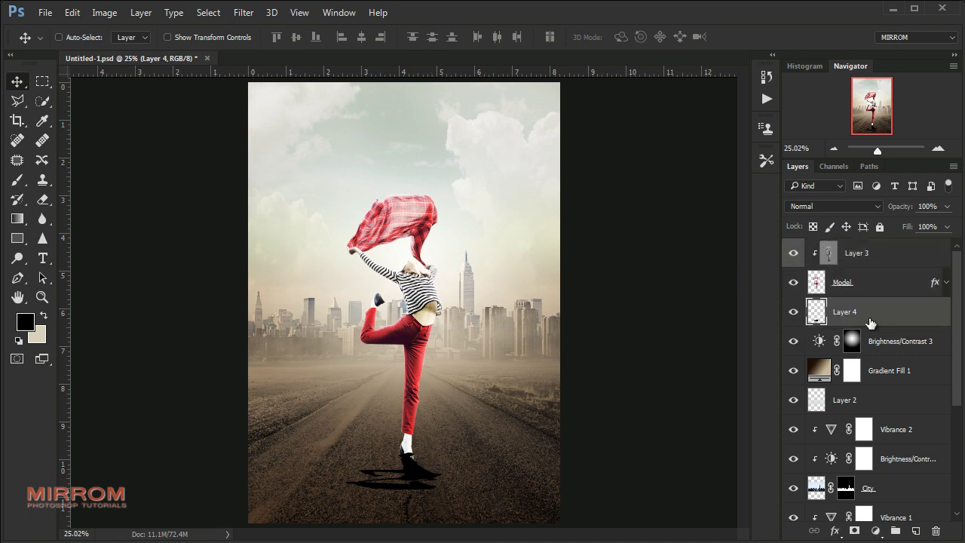
# Reshape the shadow in perspective, narrowing it at the feet and widening its far edge
pyautogui.hotkey('ctrl', 't')
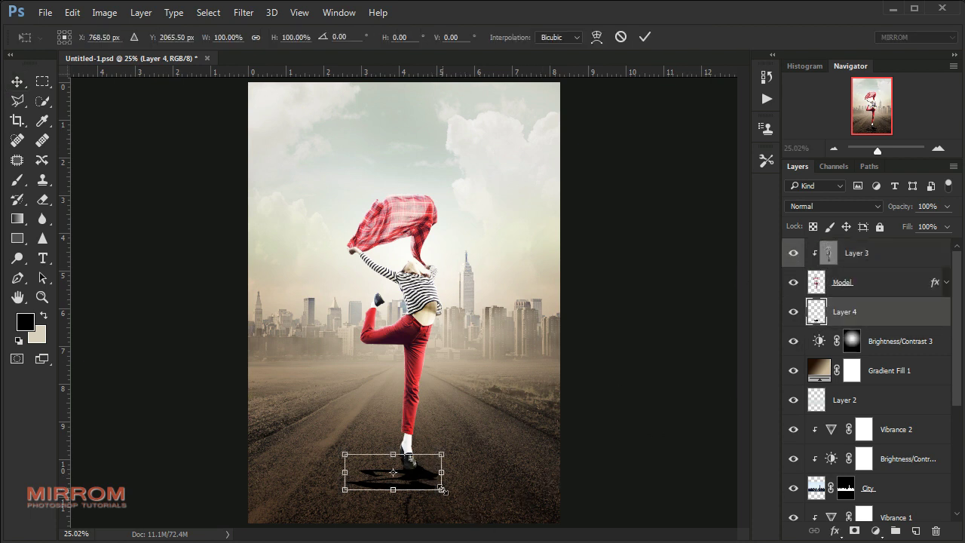
pyautogui.rightClick(430, 483)
pyautogui.click(487, 327)
pyautogui.moveTo(443, 494); pyautogui.dragTo(461, 496)
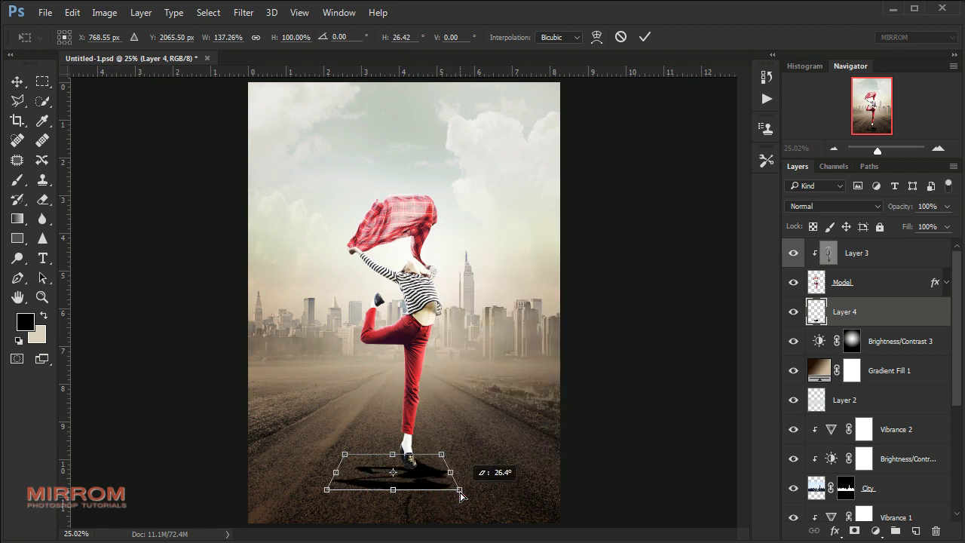
pyautogui.moveTo(442, 454); pyautogui.dragTo(438, 456)
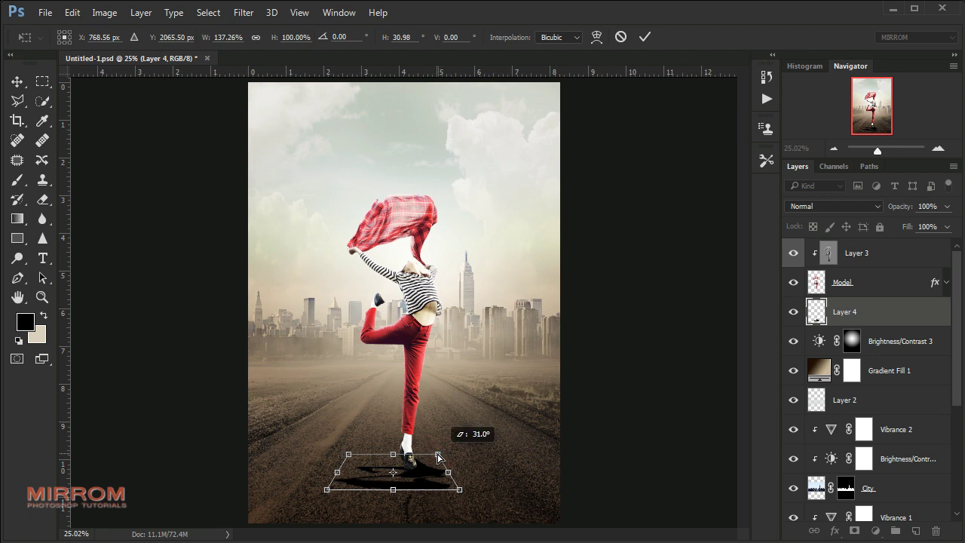
pyautogui.moveTo(326, 489); pyautogui.dragTo(323, 490)
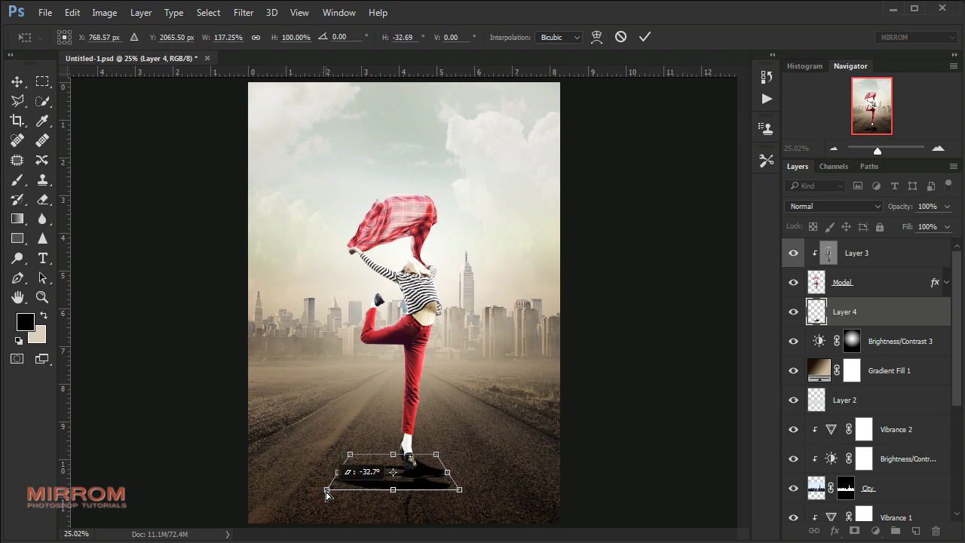
pyautogui.press('Return')
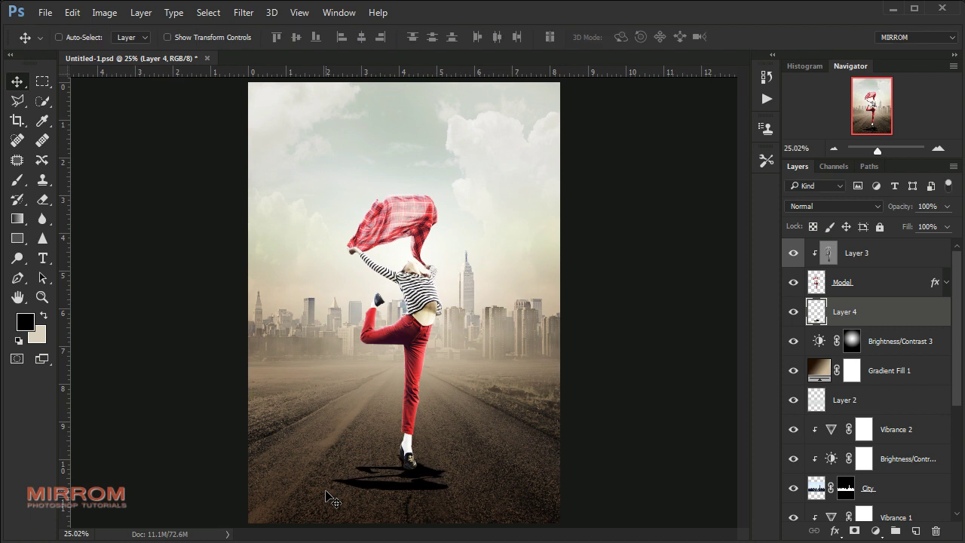
# Open Gaussian Blur on the Layer 4 shadow and raise the radius to about 4.9 pixels
pyautogui.click(243, 13)
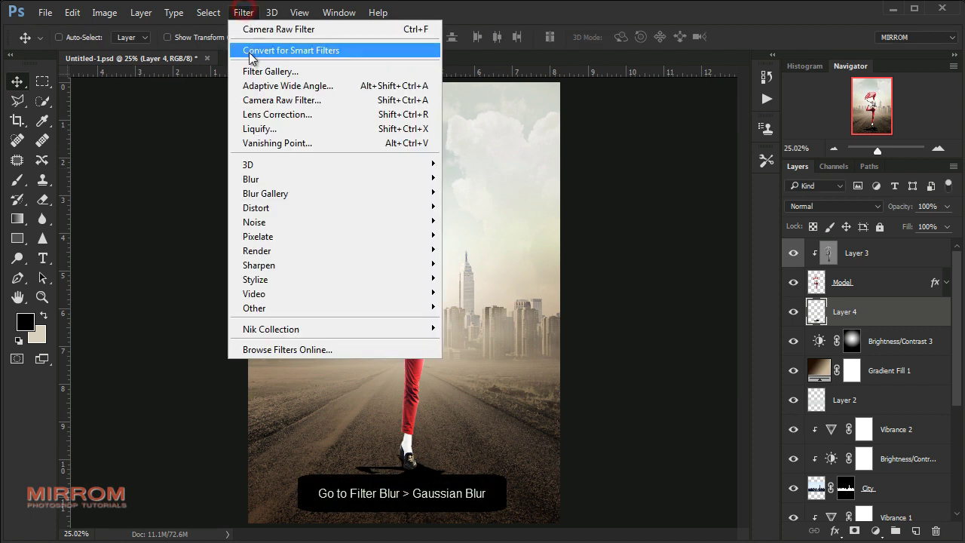
pyautogui.moveTo(335, 179)
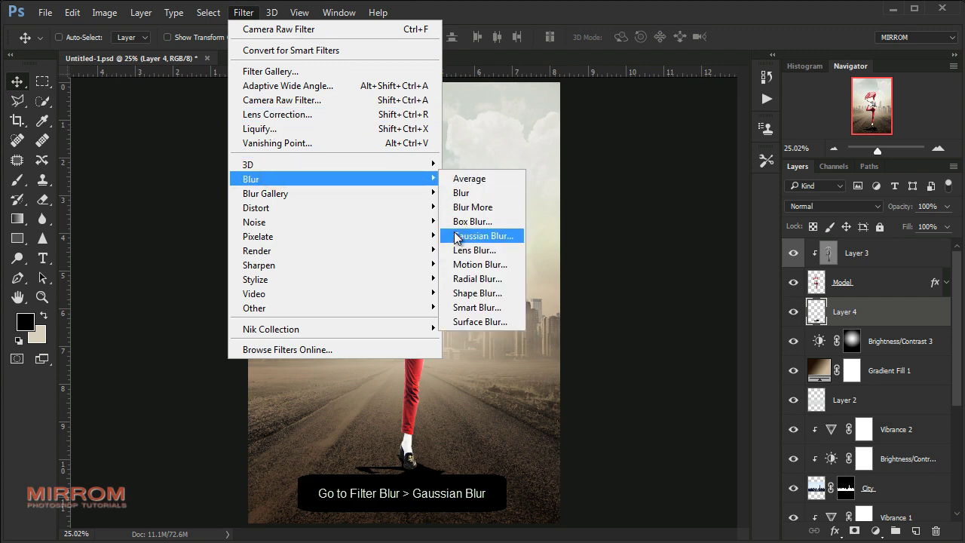
pyautogui.click(456, 237)
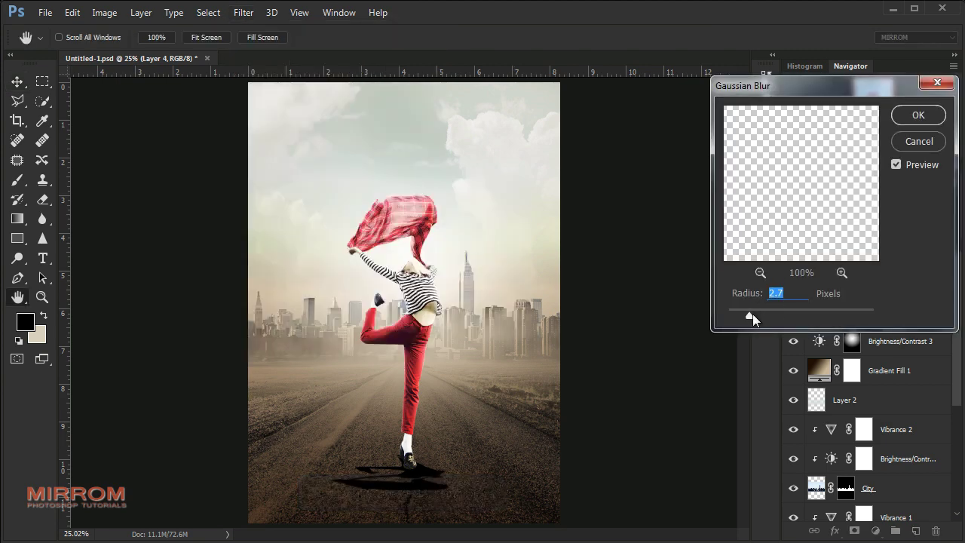
pyautogui.moveTo(753, 316); pyautogui.dragTo(757, 316)
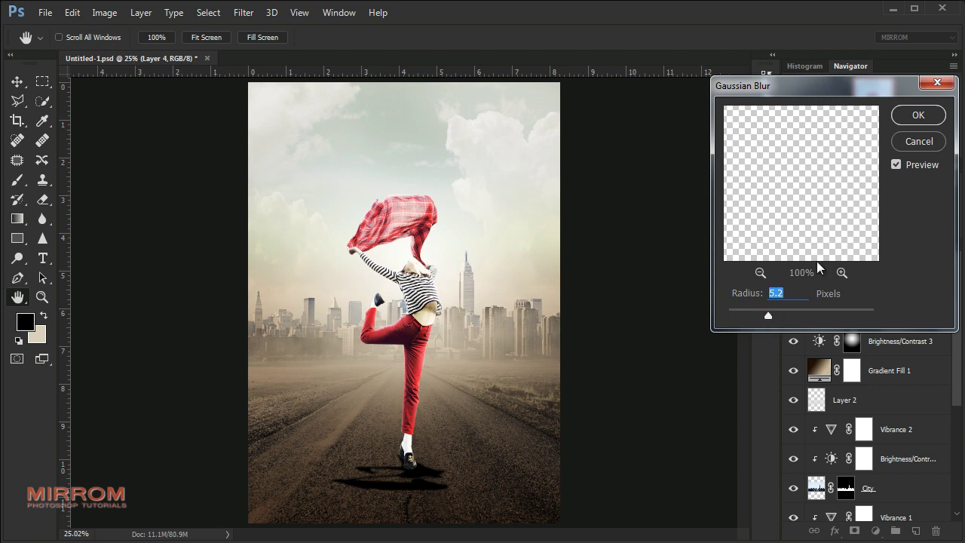
# Blur Layer 4's feet shadow, fade it to 49% opacity, and reapply Gaussian Blur
pyautogui.click(917, 114)
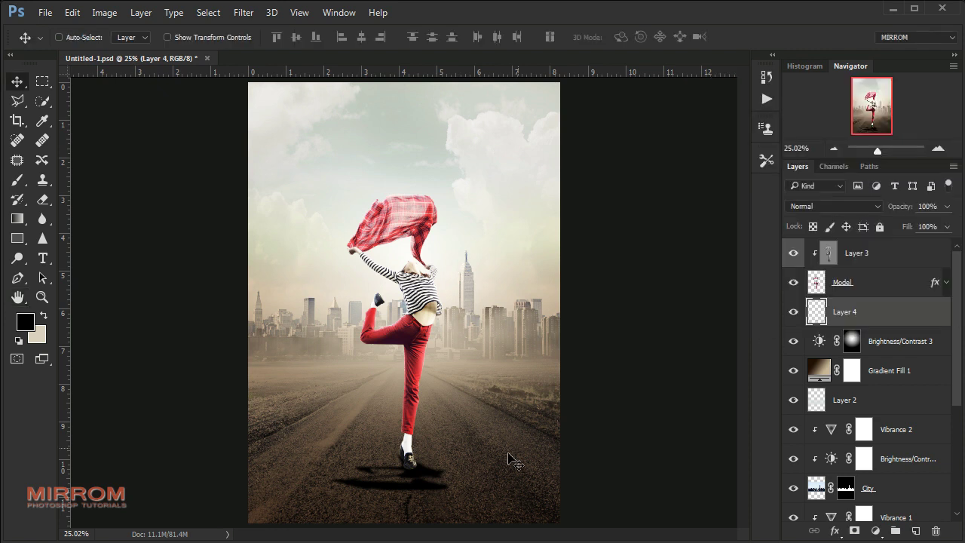
pyautogui.click(947, 206)
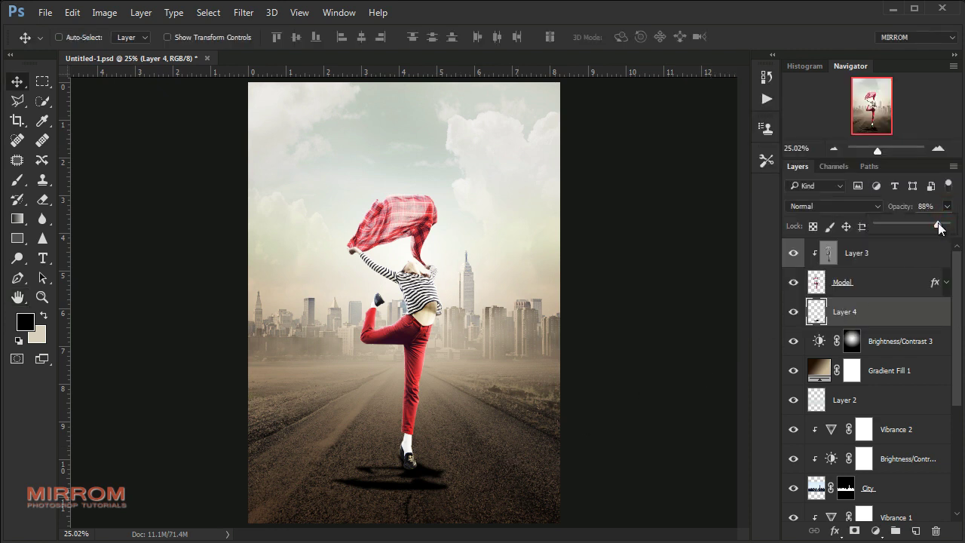
pyautogui.moveTo(896, 226); pyautogui.dragTo(895, 226)
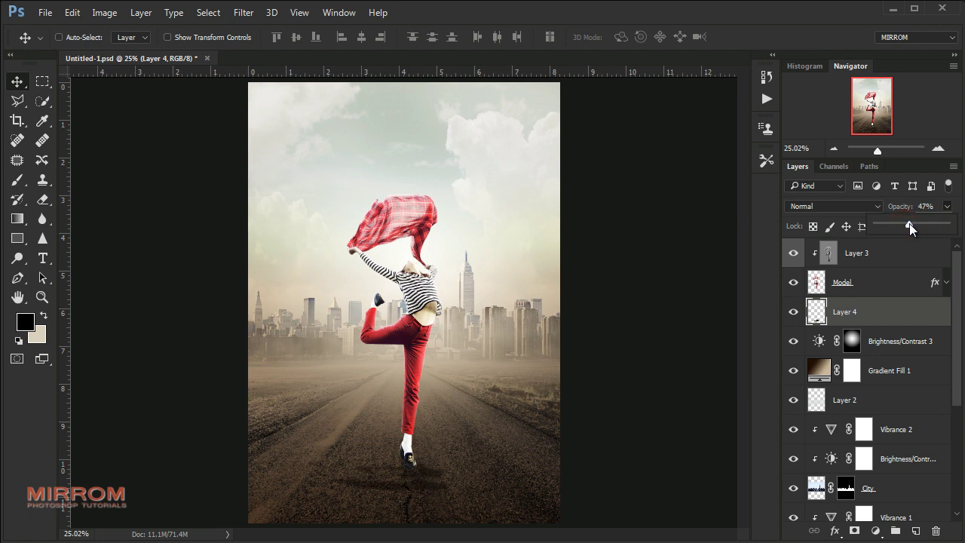
pyautogui.moveTo(910, 223); pyautogui.dragTo(910, 224)
pyautogui.click(860, 316)
pyautogui.click(244, 12)
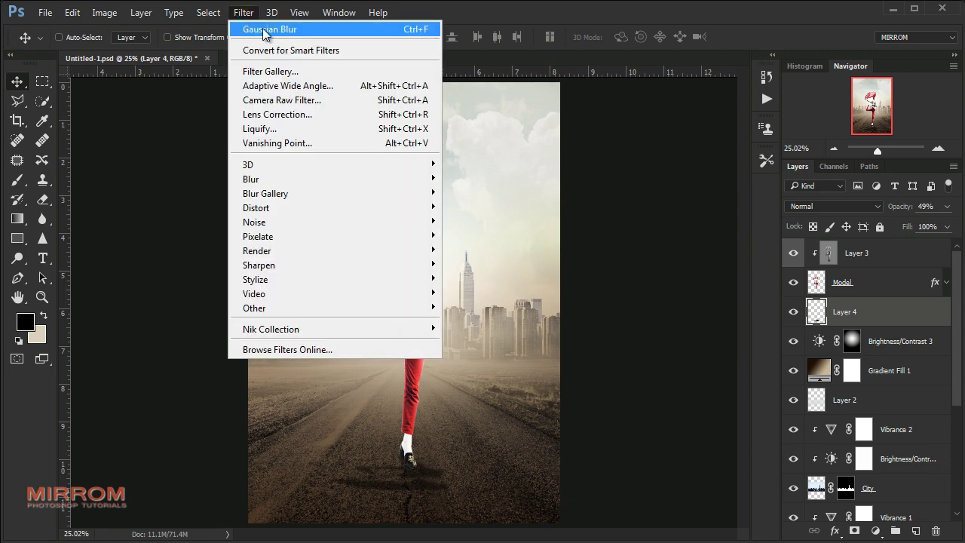
pyautogui.click(325, 30)
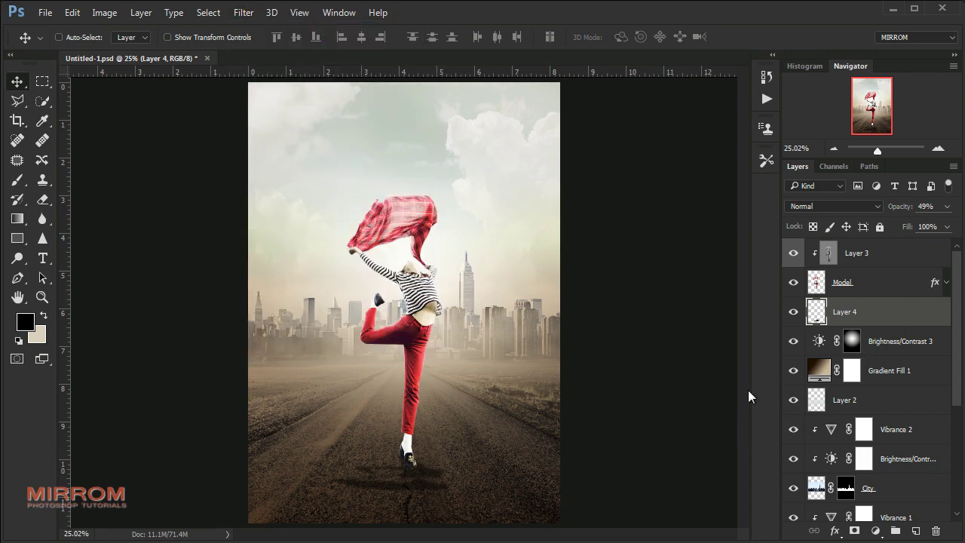
# Zoom in on the dancer's feet and toggle Layer 4's shadow to compare
pyautogui.click(433, 501)
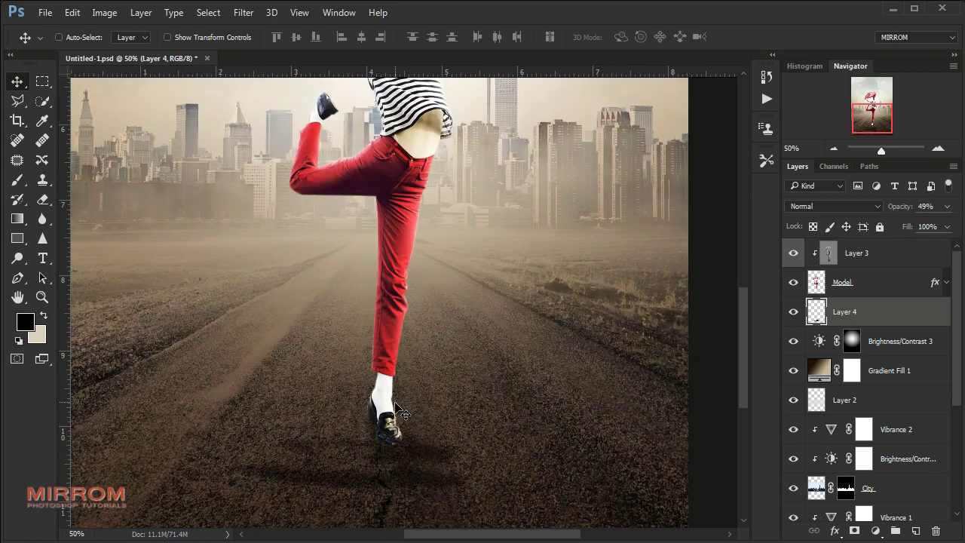
pyautogui.scroll(-2, 407, 434)
pyautogui.click(793, 312)
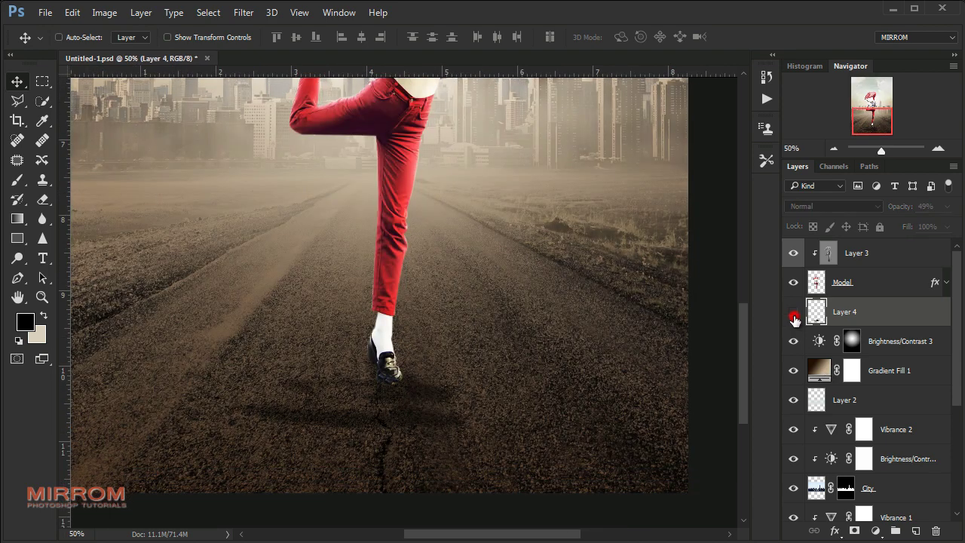
pyautogui.click(793, 312)
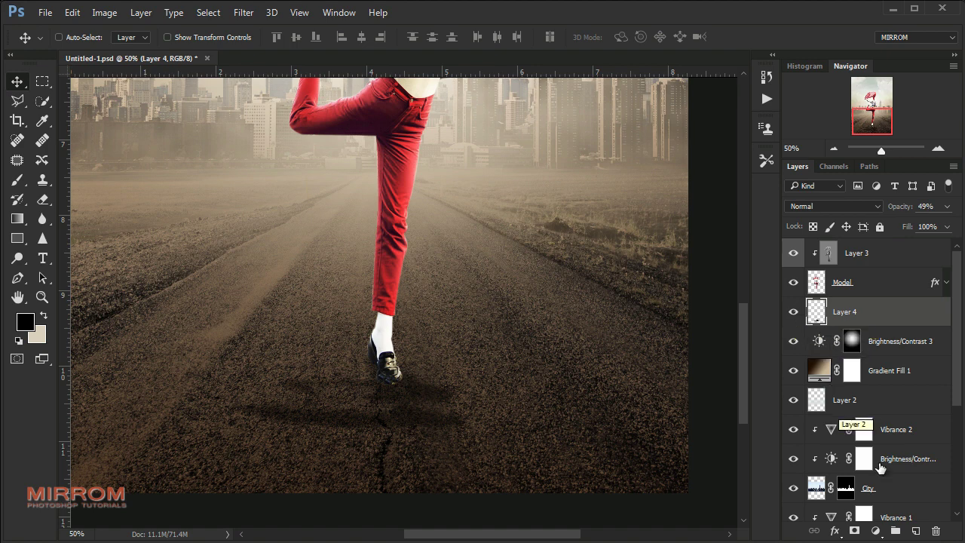
# On a new Layer 5, brush soft 0%-hardness dark shading at the shoe heel
pyautogui.click(916, 530)
pyautogui.press('b')
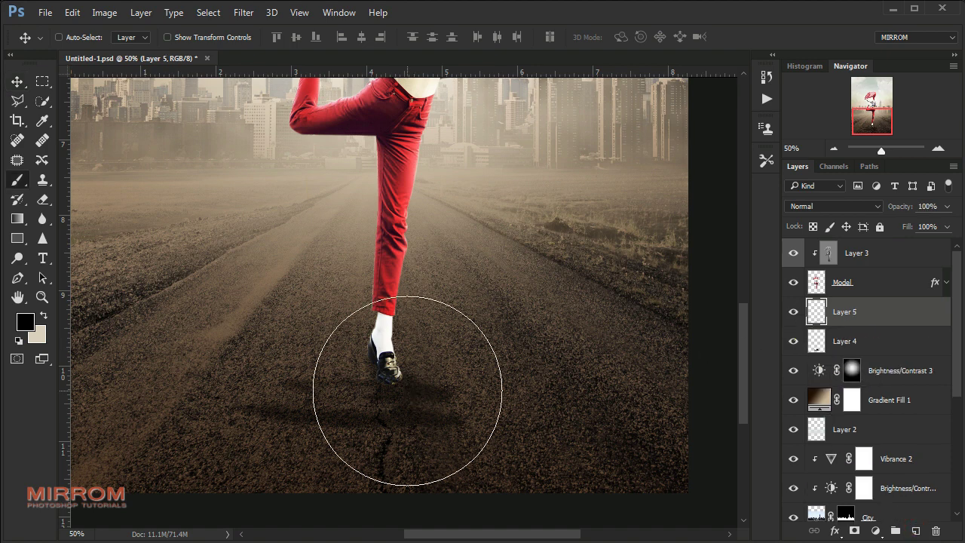
pyautogui.press('[')
pyautogui.press('[')
pyautogui.press('[')
pyautogui.press('[')
pyautogui.press('[')
pyautogui.press('[')
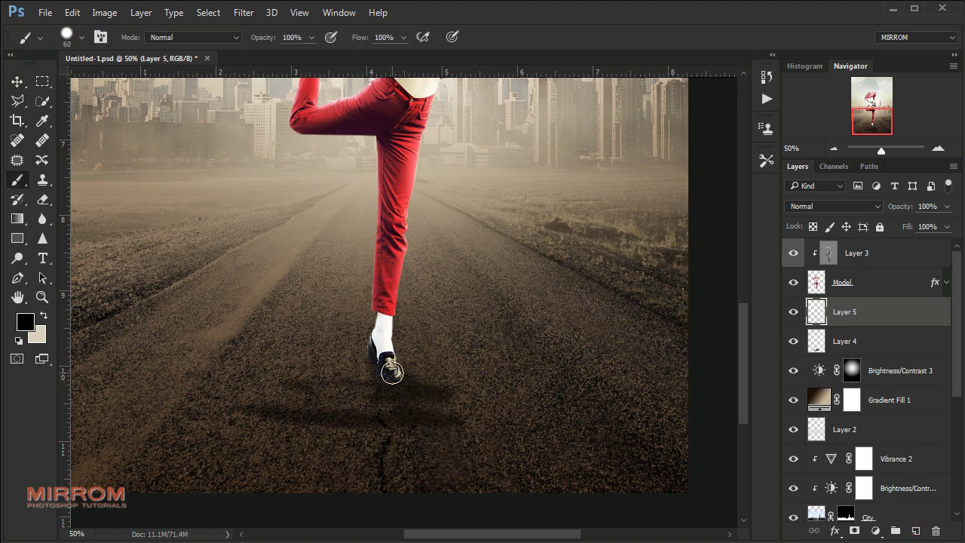
pyautogui.click(392, 373)
pyautogui.rightClick(424, 341)
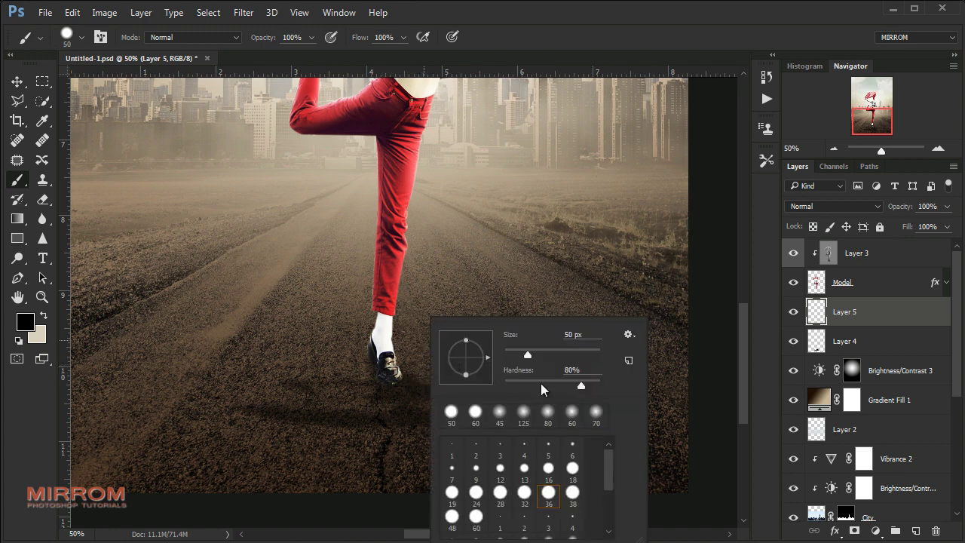
pyautogui.moveTo(545, 385); pyautogui.dragTo(404, 390)
pyautogui.press('Return')
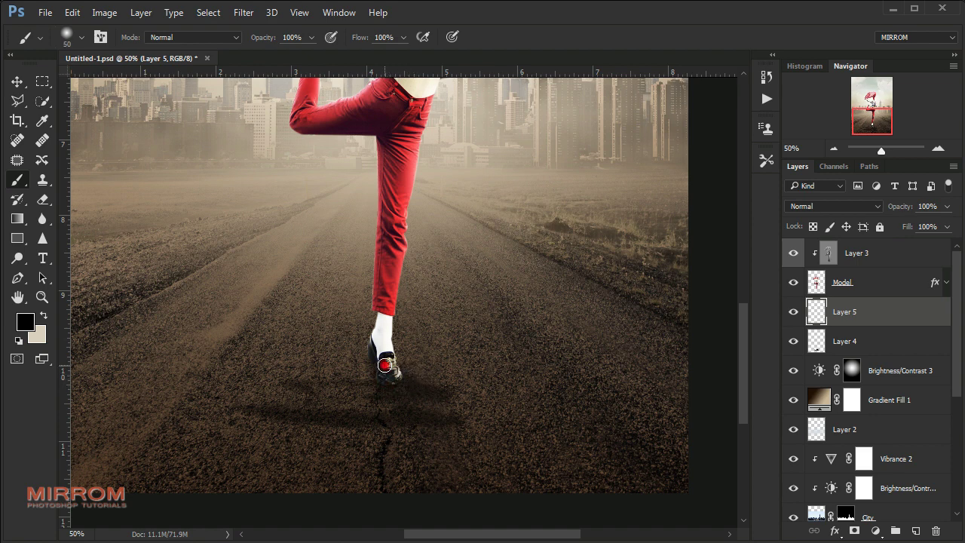
pyautogui.press('v')
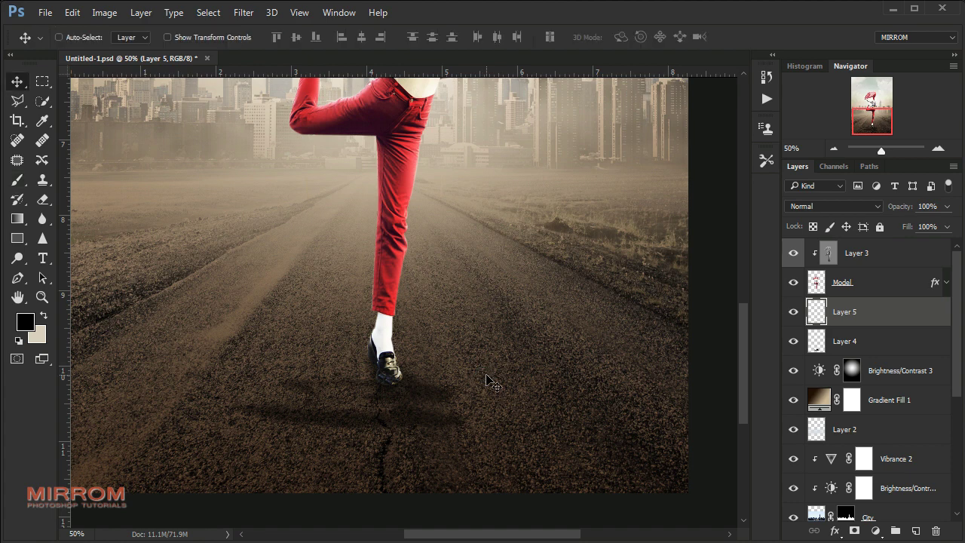
pyautogui.hotkey('ctrl', '-')
pyautogui.hotkey('ctrl', '-')
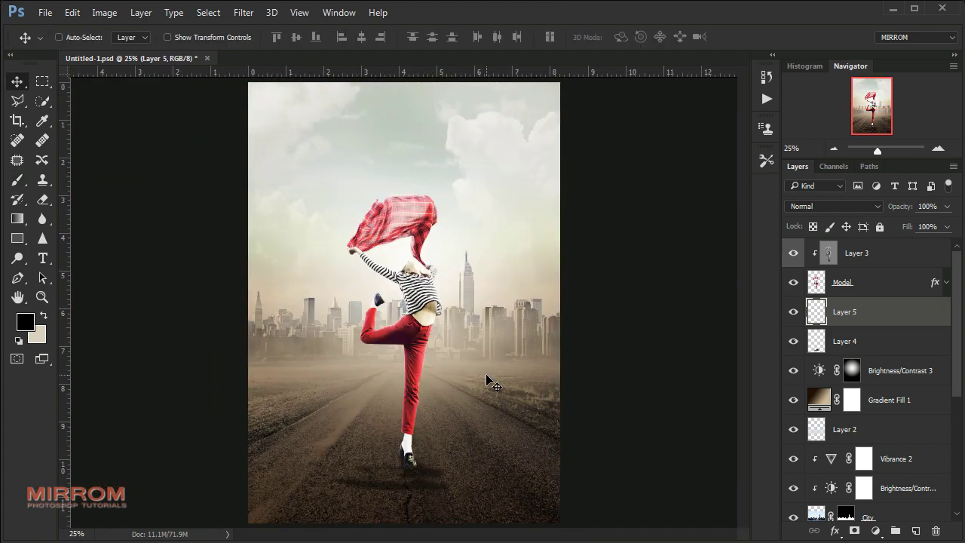
# Lower the Layer 4 feet shadow to 40% opacity
pyautogui.click(876, 259)
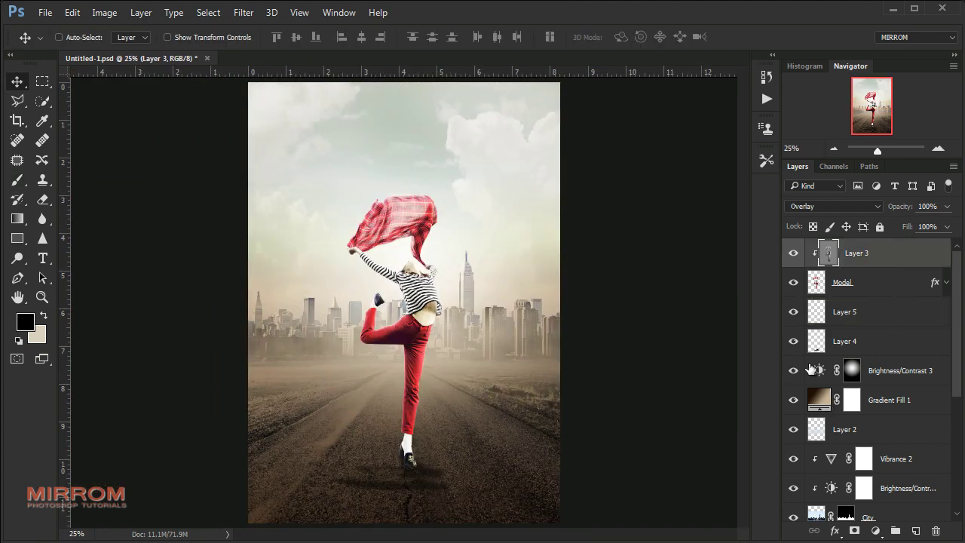
pyautogui.click(852, 340)
pyautogui.moveTo(901, 211); pyautogui.dragTo(901, 212)
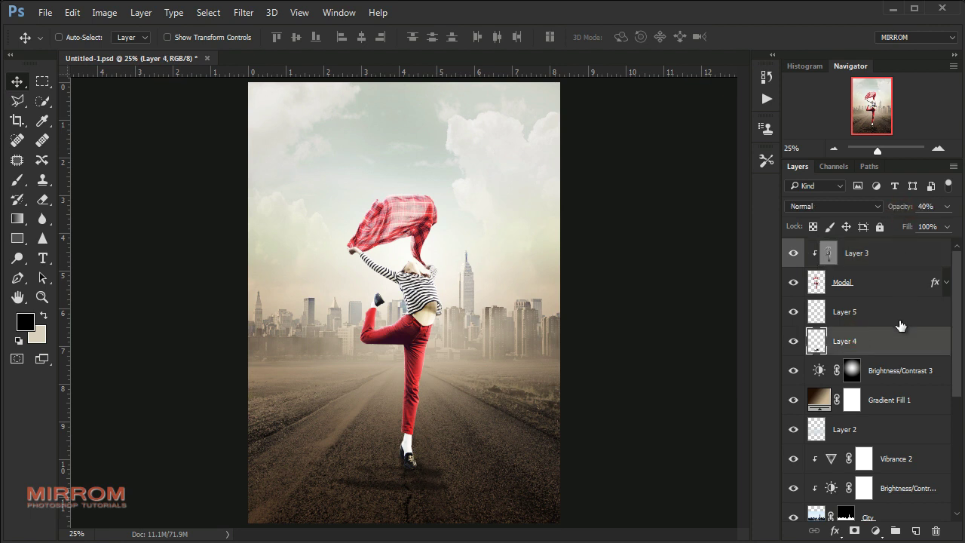
# Add a Curves layer clipped to Layer 3, lowering white output to 245
pyautogui.click(877, 258)
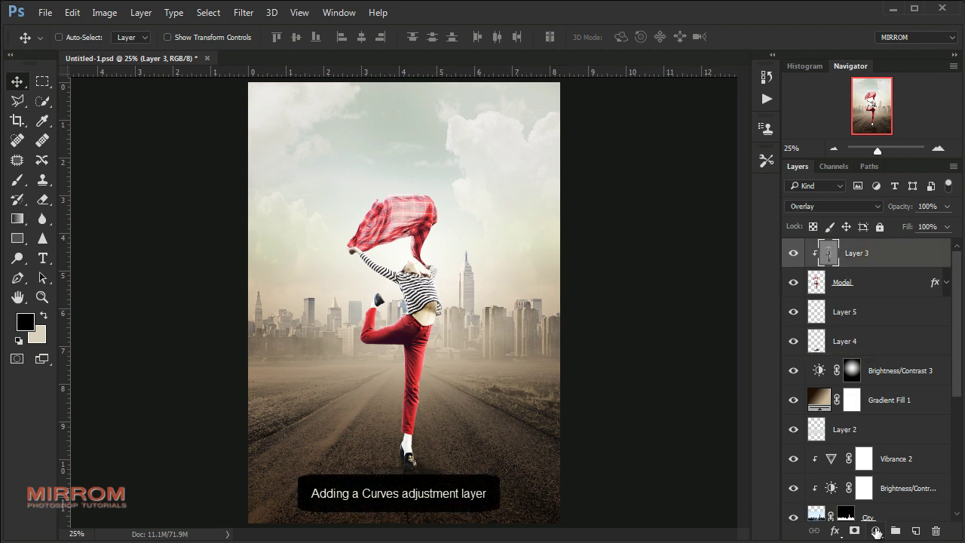
pyautogui.click(876, 531)
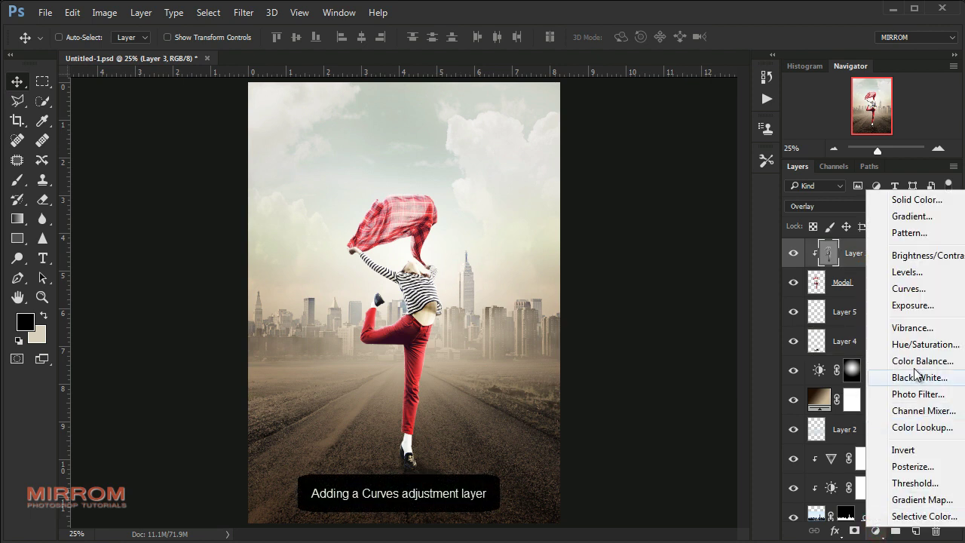
pyautogui.click(909, 294)
pyautogui.click(619, 464)
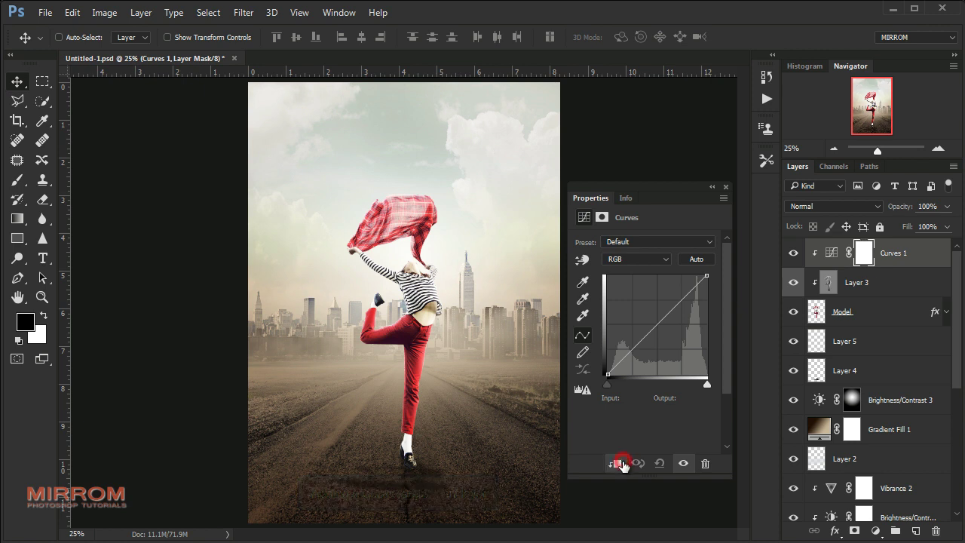
pyautogui.moveTo(706, 276)
pyautogui.mouseDown()
pyautogui.moveTo(705, 288)
pyautogui.moveTo(671, 318)
pyautogui.mouseUp()
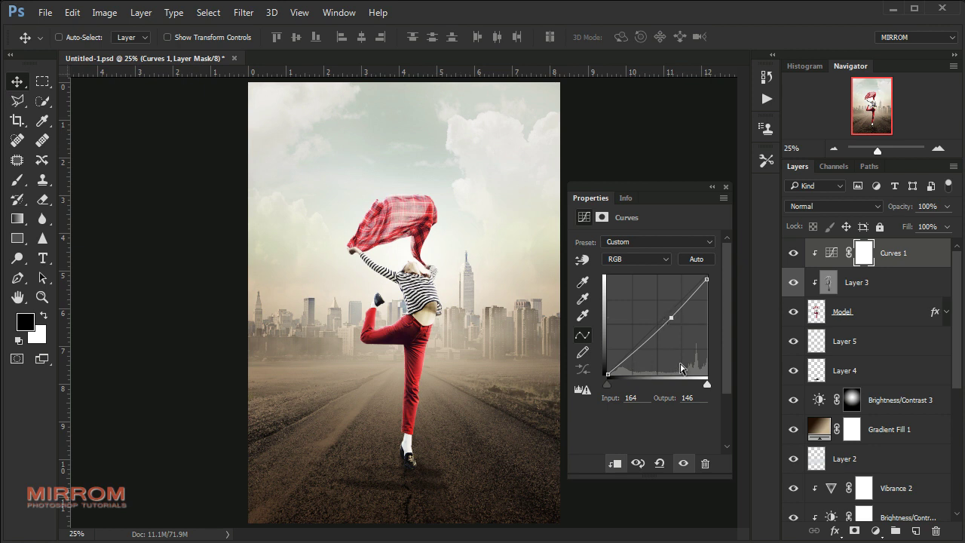
pyautogui.click(707, 279)
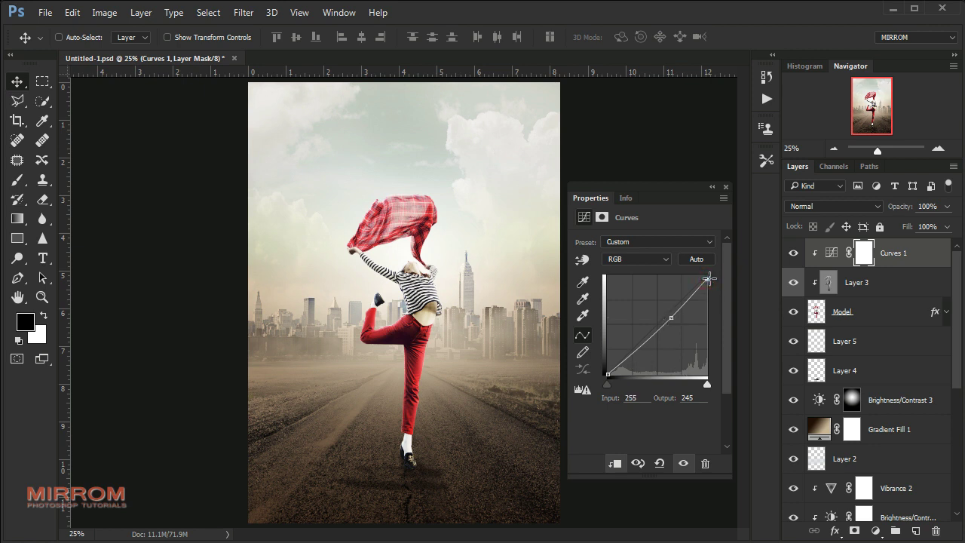
pyautogui.click(726, 186)
pyautogui.click(793, 254)
pyautogui.click(792, 254)
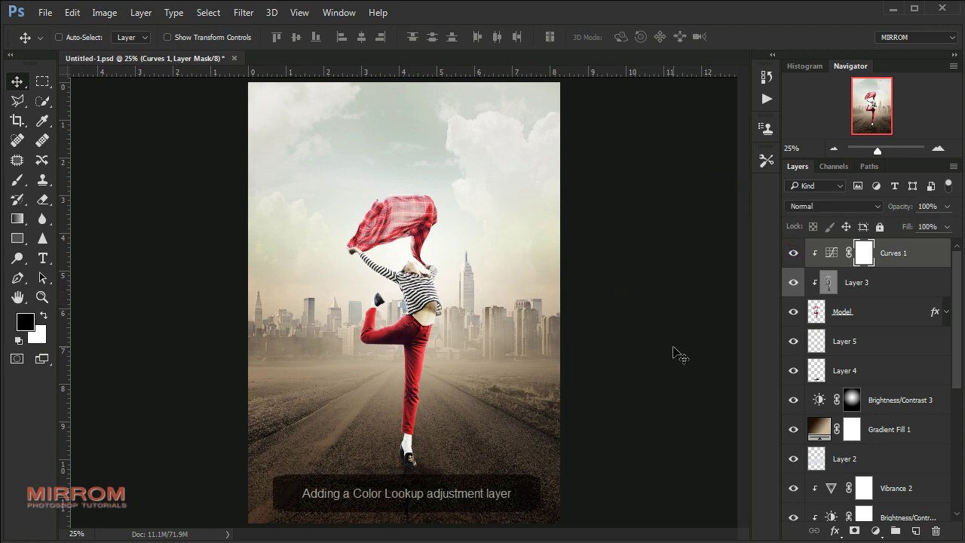
# Add a Color Lookup layer using Candlelight.CUBE in Darker Color blend mode
pyautogui.click(876, 532)
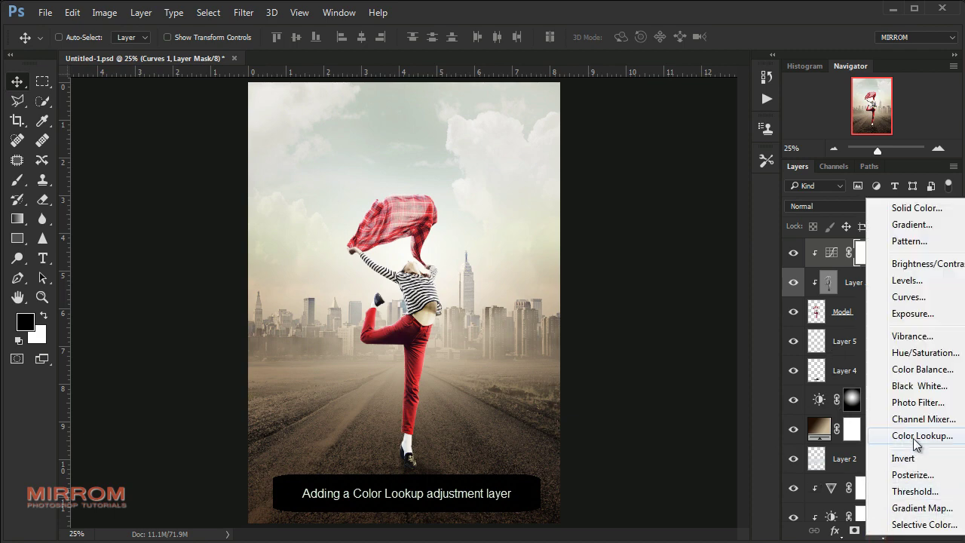
pyautogui.click(916, 436)
pyautogui.click(664, 242)
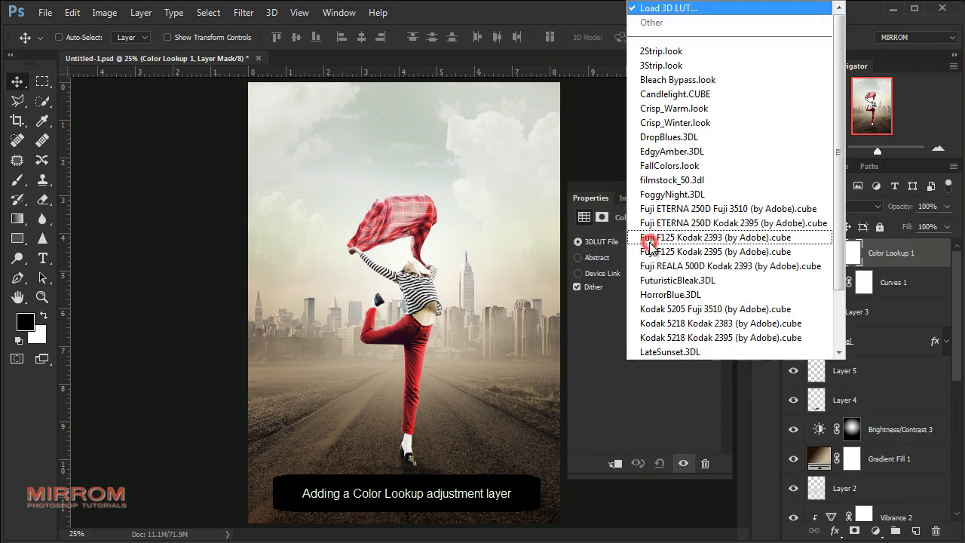
pyautogui.click(704, 96)
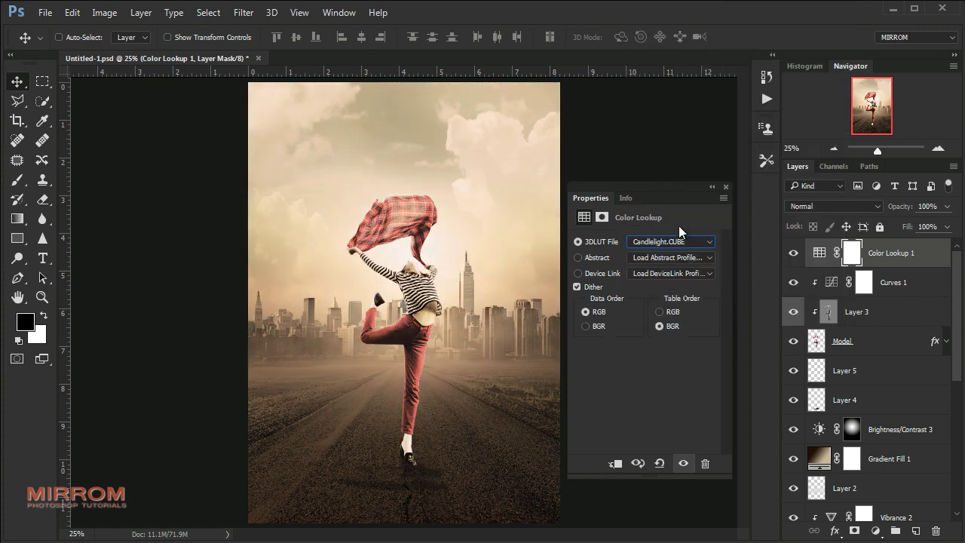
pyautogui.click(727, 188)
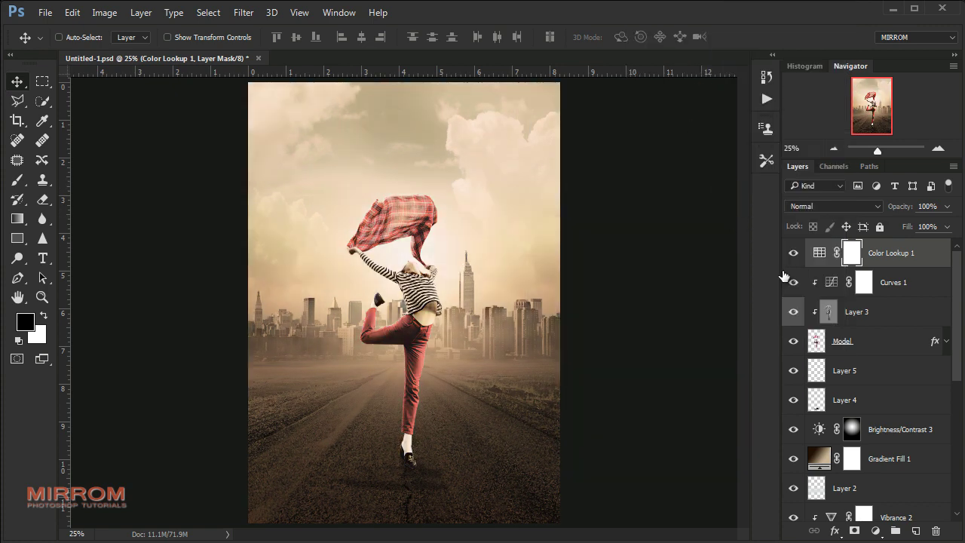
pyautogui.click(877, 206)
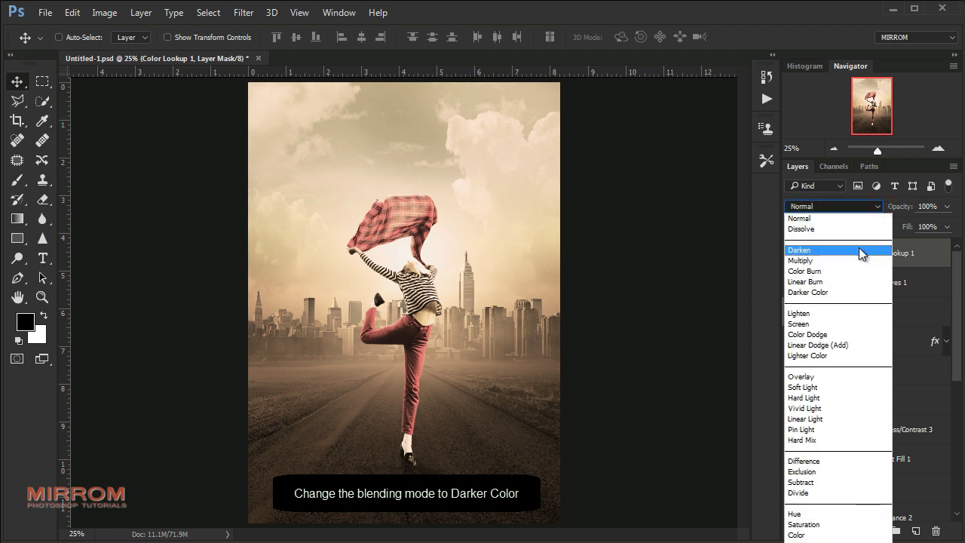
pyautogui.click(837, 292)
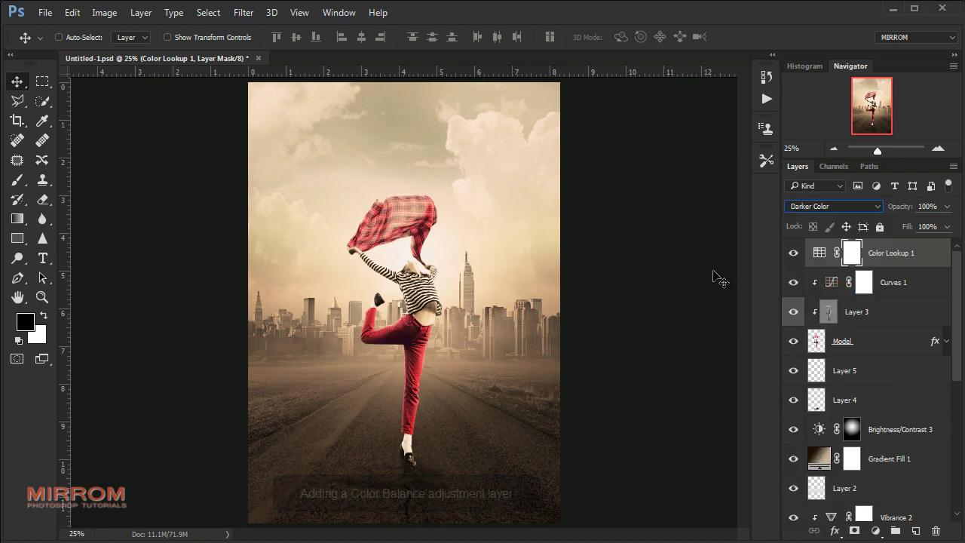
# Add a Color Balance layer with midtones Cyan/Red −15, Magenta/Green −15, Yellow/Blue +16
pyautogui.click(877, 531)
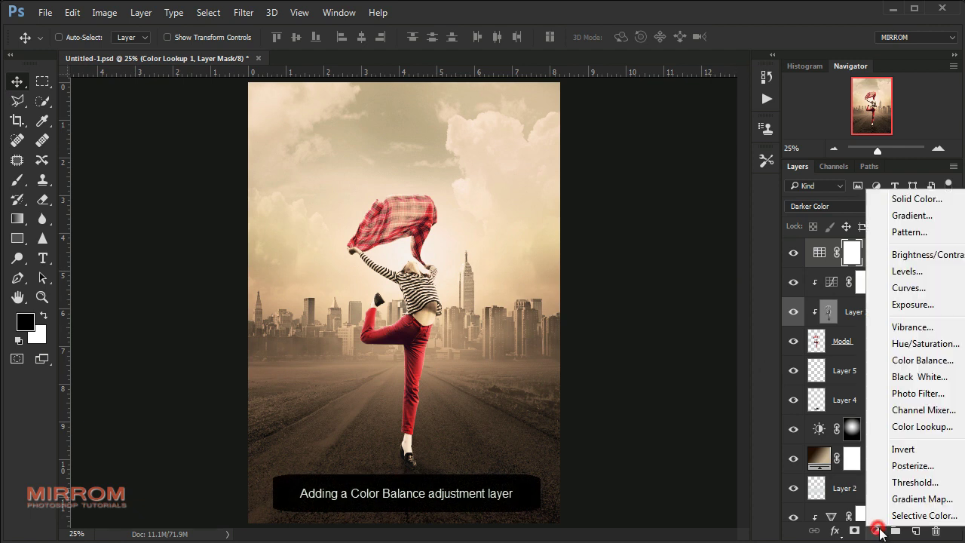
pyautogui.click(921, 361)
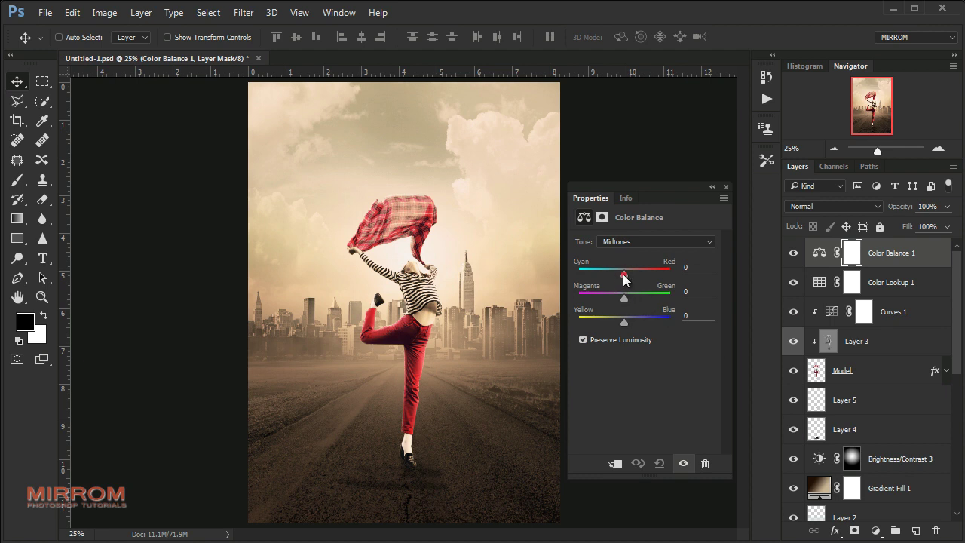
pyautogui.moveTo(623, 273); pyautogui.dragTo(617, 276)
pyautogui.click(710, 272)
pyautogui.moveTo(623, 303); pyautogui.dragTo(618, 297)
pyautogui.click(701, 291)
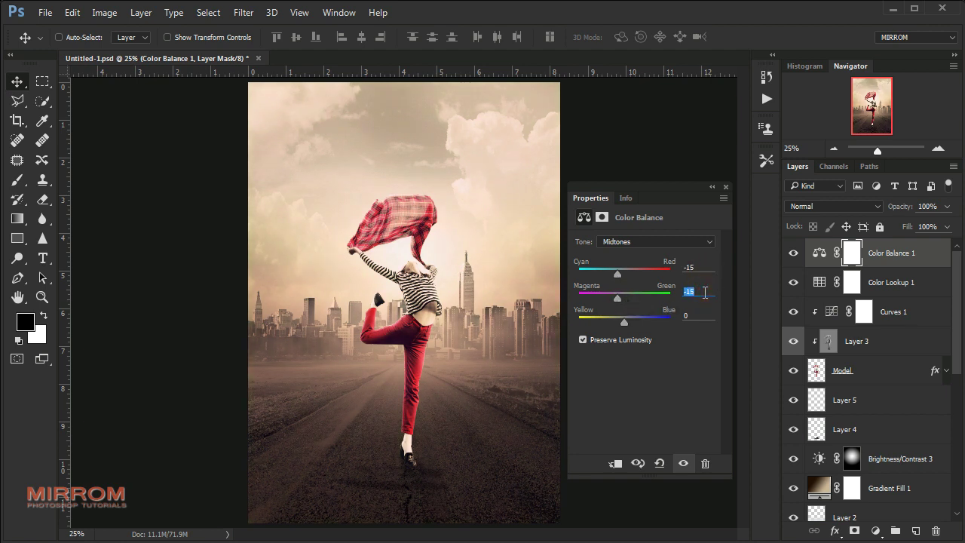
pyautogui.moveTo(628, 320); pyautogui.dragTo(631, 320)
# Push the Color Balance highlights toward yellow with Yellow/Blue at −16
pyautogui.click(649, 241)
pyautogui.click(642, 274)
pyautogui.moveTo(625, 323); pyautogui.dragTo(617, 323)
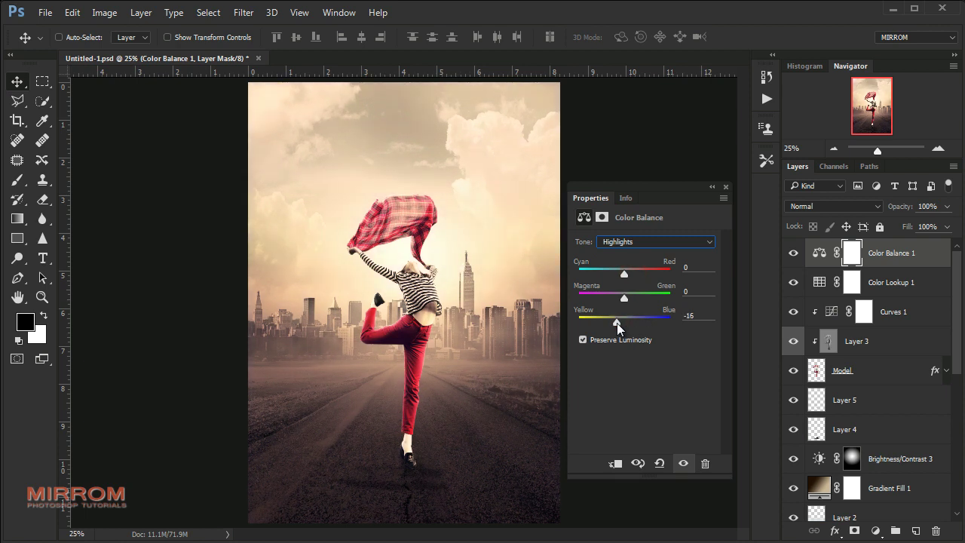
pyautogui.click(725, 187)
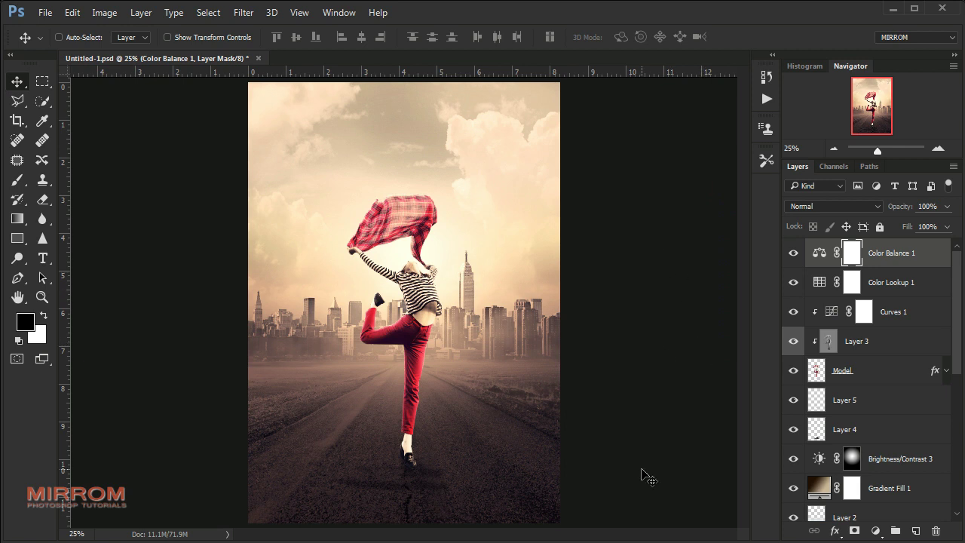
# Stamp visible layers into Layer 6; set Shadows/Highlights shadows 14%, highlights 11%
pyautogui.hotkey('ctrl', 'shift', 'alt', 'e')
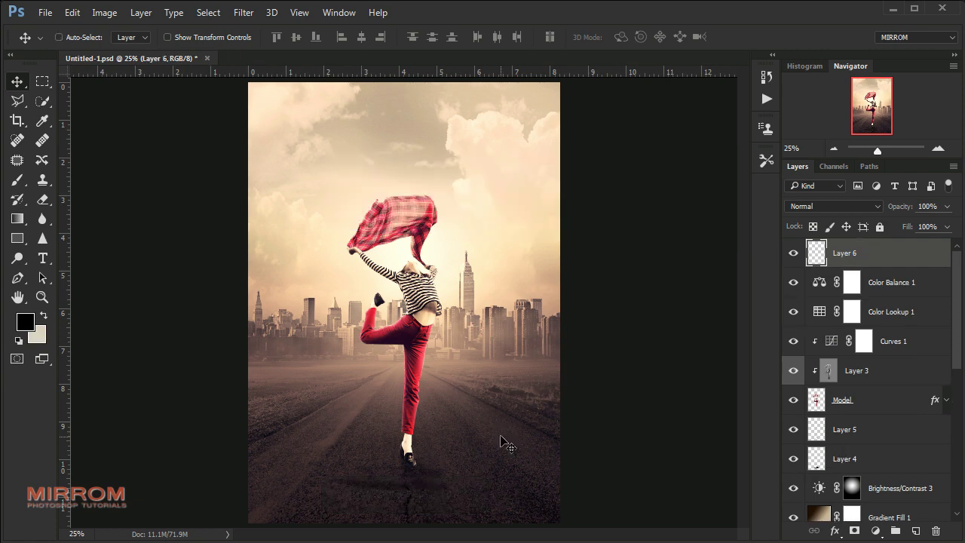
pyautogui.click(106, 13)
pyautogui.click(121, 46)
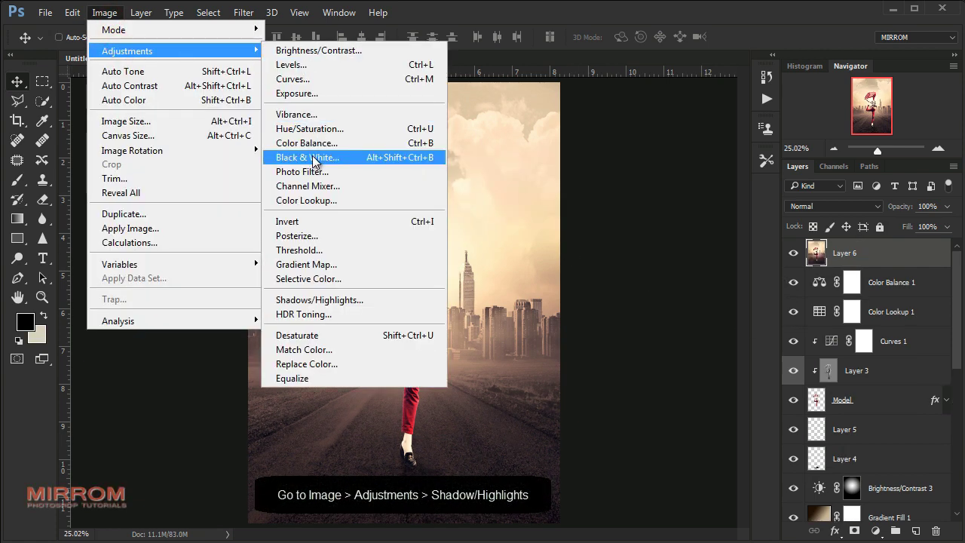
pyautogui.click(366, 300)
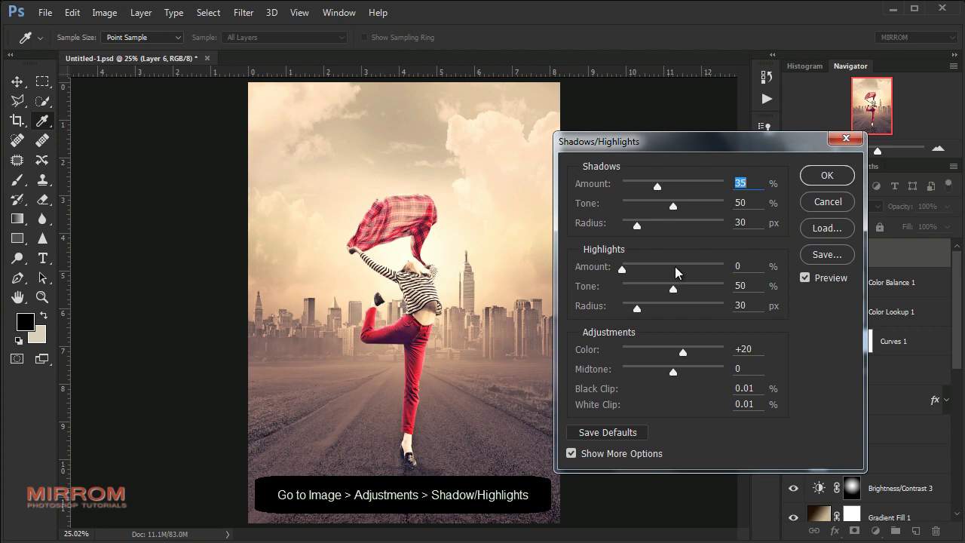
pyautogui.moveTo(654, 188); pyautogui.dragTo(641, 190)
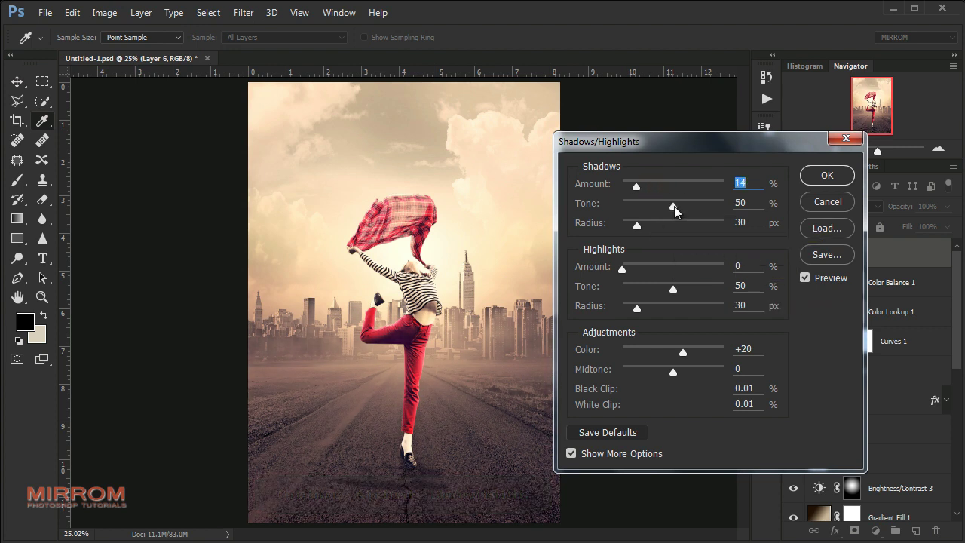
pyautogui.moveTo(673, 206); pyautogui.dragTo(631, 226)
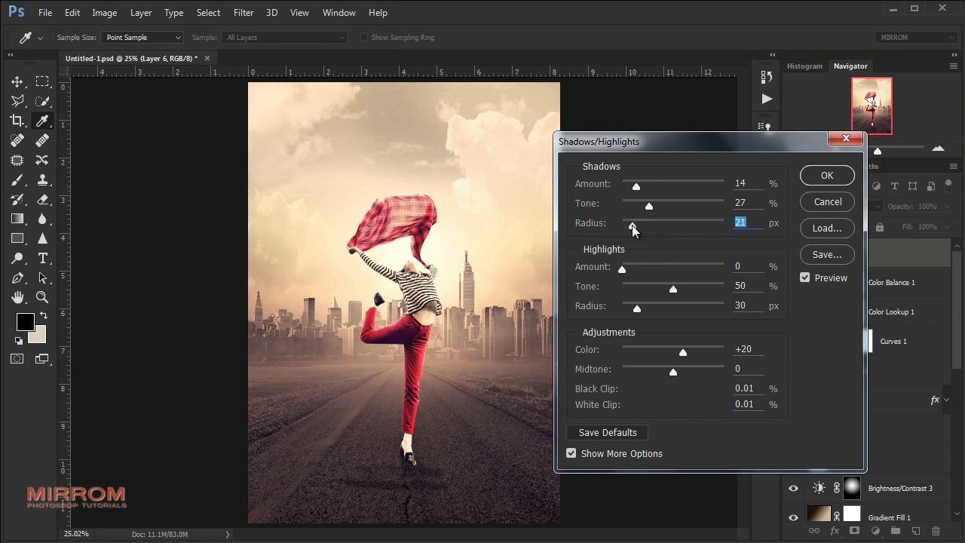
pyautogui.moveTo(673, 289); pyautogui.dragTo(657, 290)
pyautogui.moveTo(622, 268); pyautogui.dragTo(629, 269)
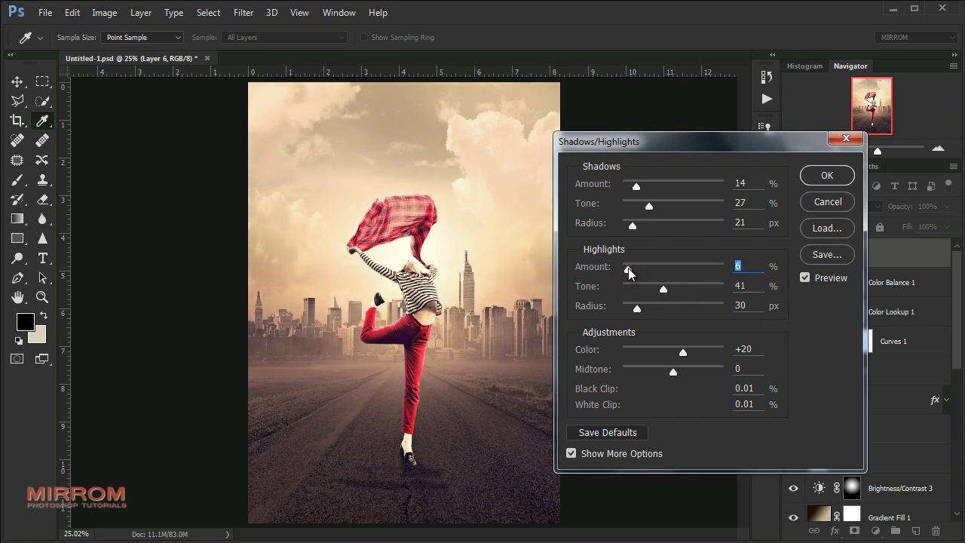
pyautogui.moveTo(635, 305); pyautogui.dragTo(612, 309)
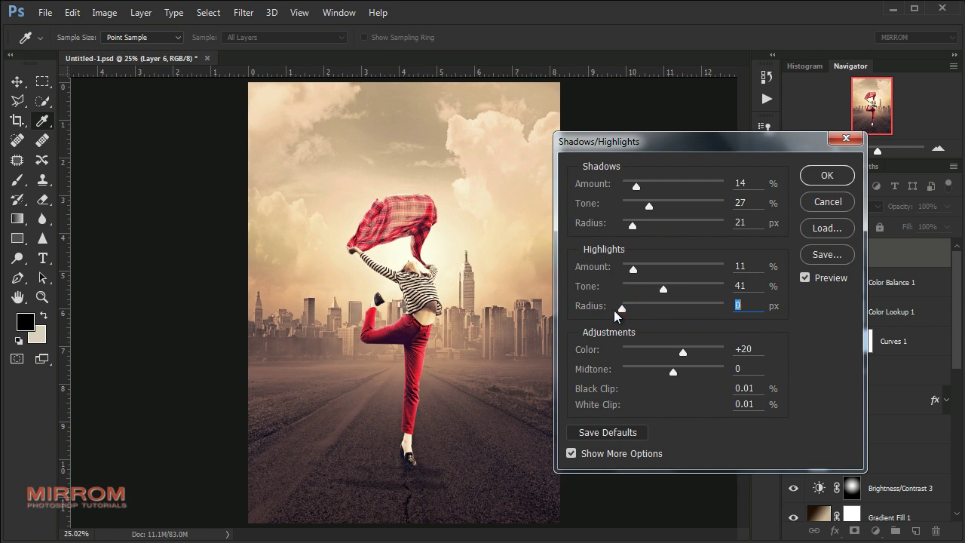
# Set Shadows/Highlights Color to −13 and Midtone to −27, then apply
pyautogui.moveTo(684, 352); pyautogui.dragTo(675, 354)
pyautogui.moveTo(674, 371)
pyautogui.mouseDown()
pyautogui.moveTo(641, 373)
pyautogui.moveTo(664, 374)
pyautogui.mouseUp()
pyautogui.press('Down')
pyautogui.press('Down')
pyautogui.press('Down')
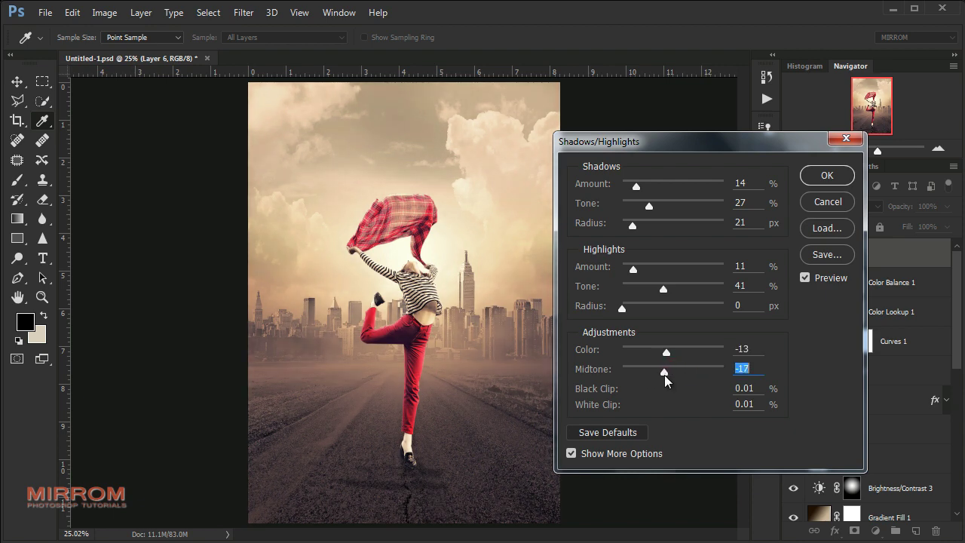
pyautogui.press('Down')
pyautogui.press('Down')
pyautogui.press('Down')
pyautogui.press('Down')
pyautogui.press('Down')
pyautogui.press('Down')
pyautogui.press('Up')
pyautogui.click(816, 180)
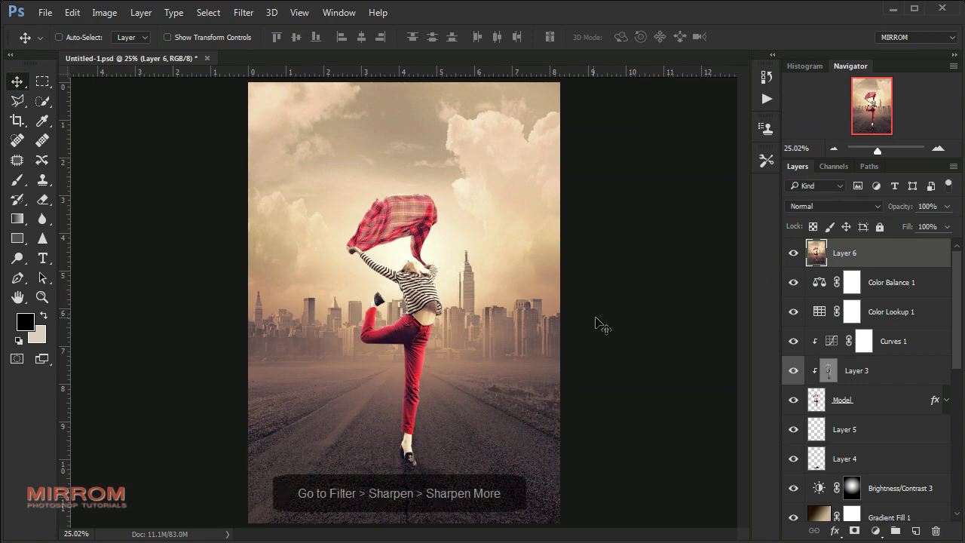
# Apply Sharpen More to merged Layer 6 and zoom in to inspect the detail
pyautogui.click(247, 14)
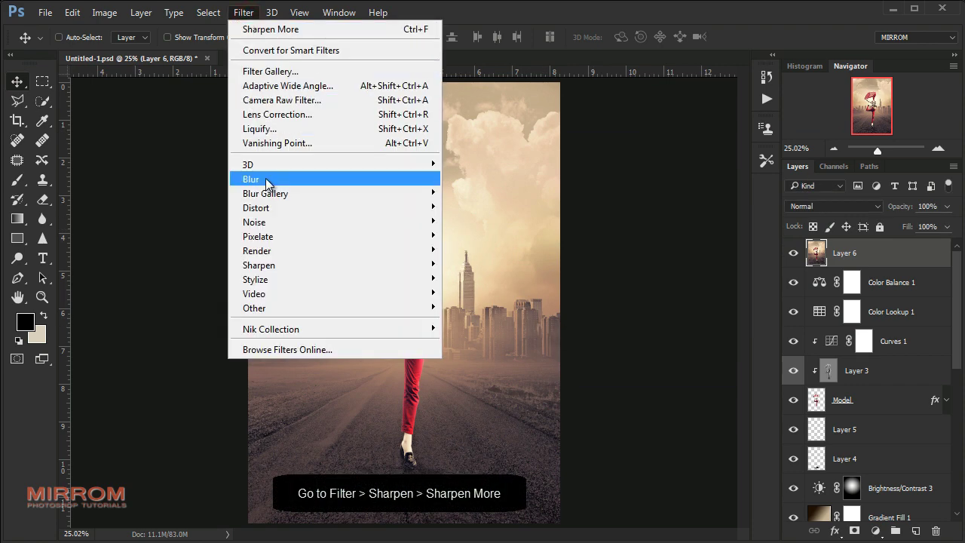
pyautogui.moveTo(259, 264)
pyautogui.click(510, 320)
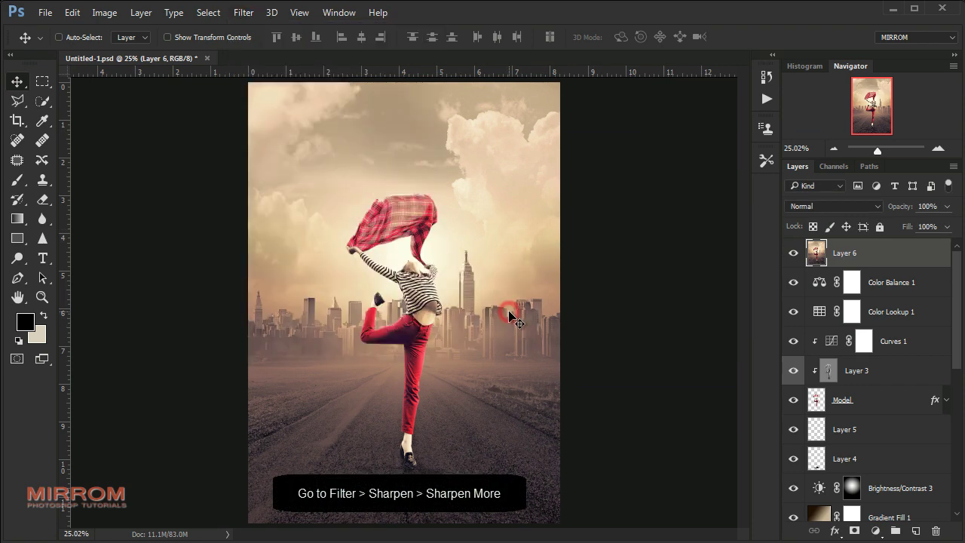
pyautogui.click(938, 148)
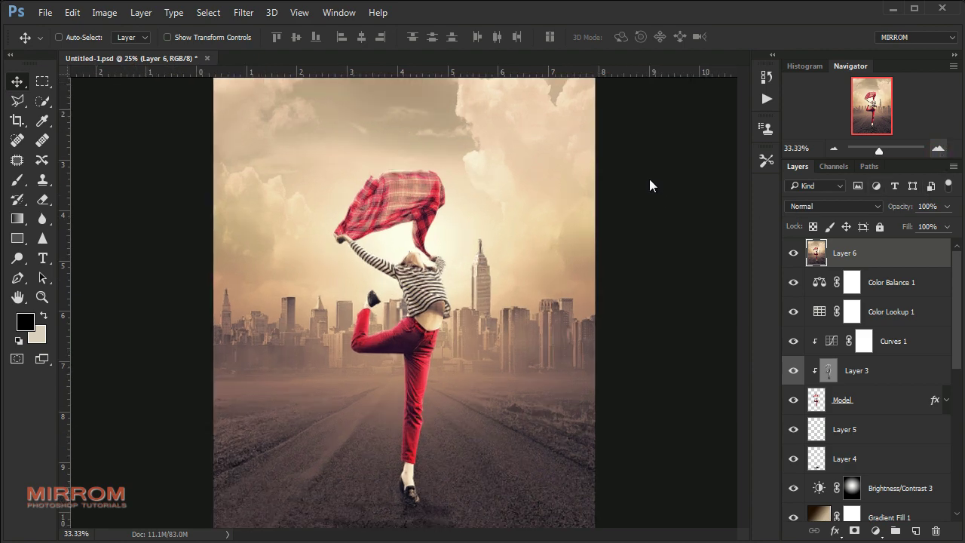
pyautogui.hotkey('ctrl', '+')
pyautogui.scroll(-3, 654, 189)
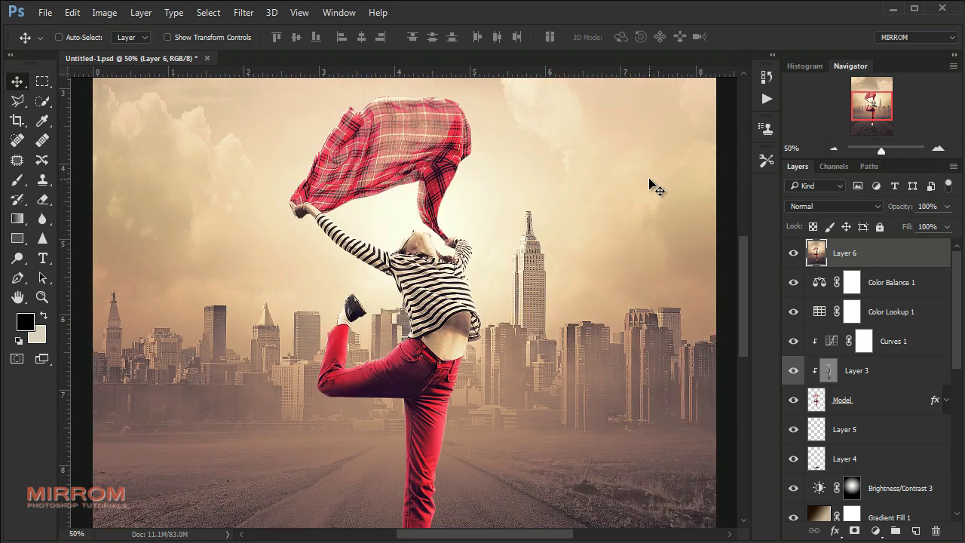
pyautogui.scroll(-2, 653, 189)
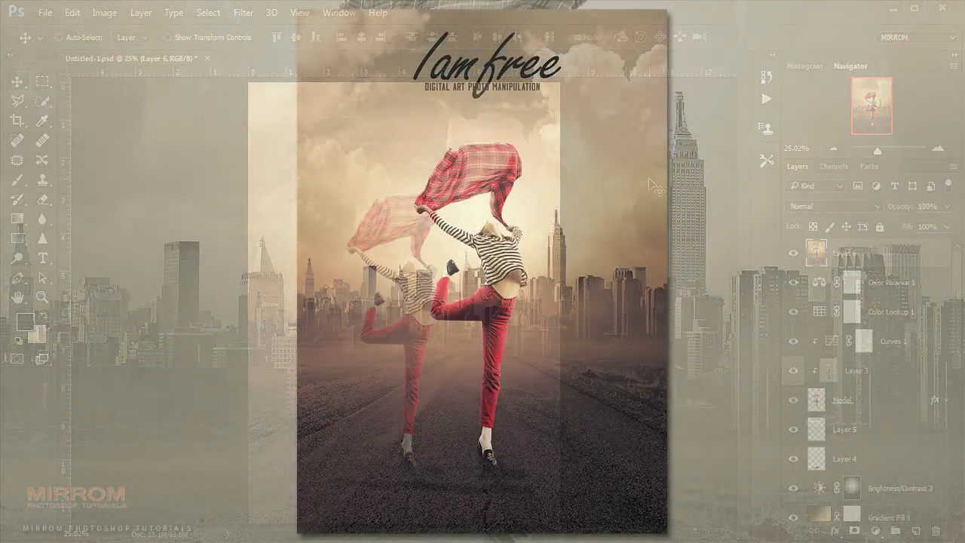